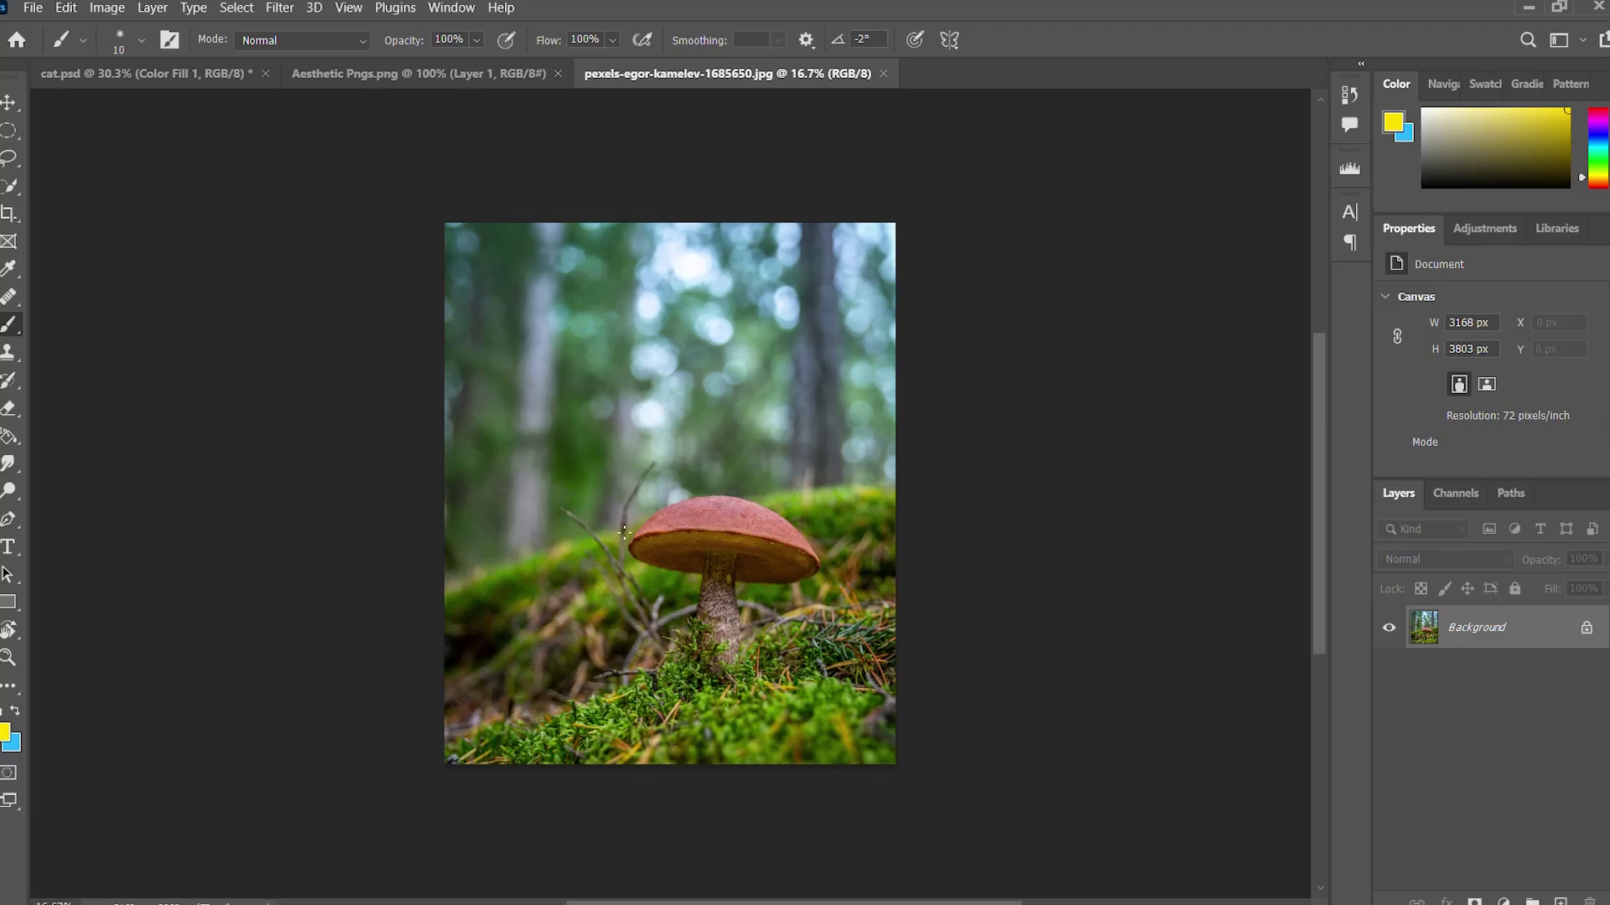
- Unlock the mushroom photo's Background and move it into cat.psd as Layer 1
click(8, 104)
click(1587, 627)
drag(721, 534, 675, 471)
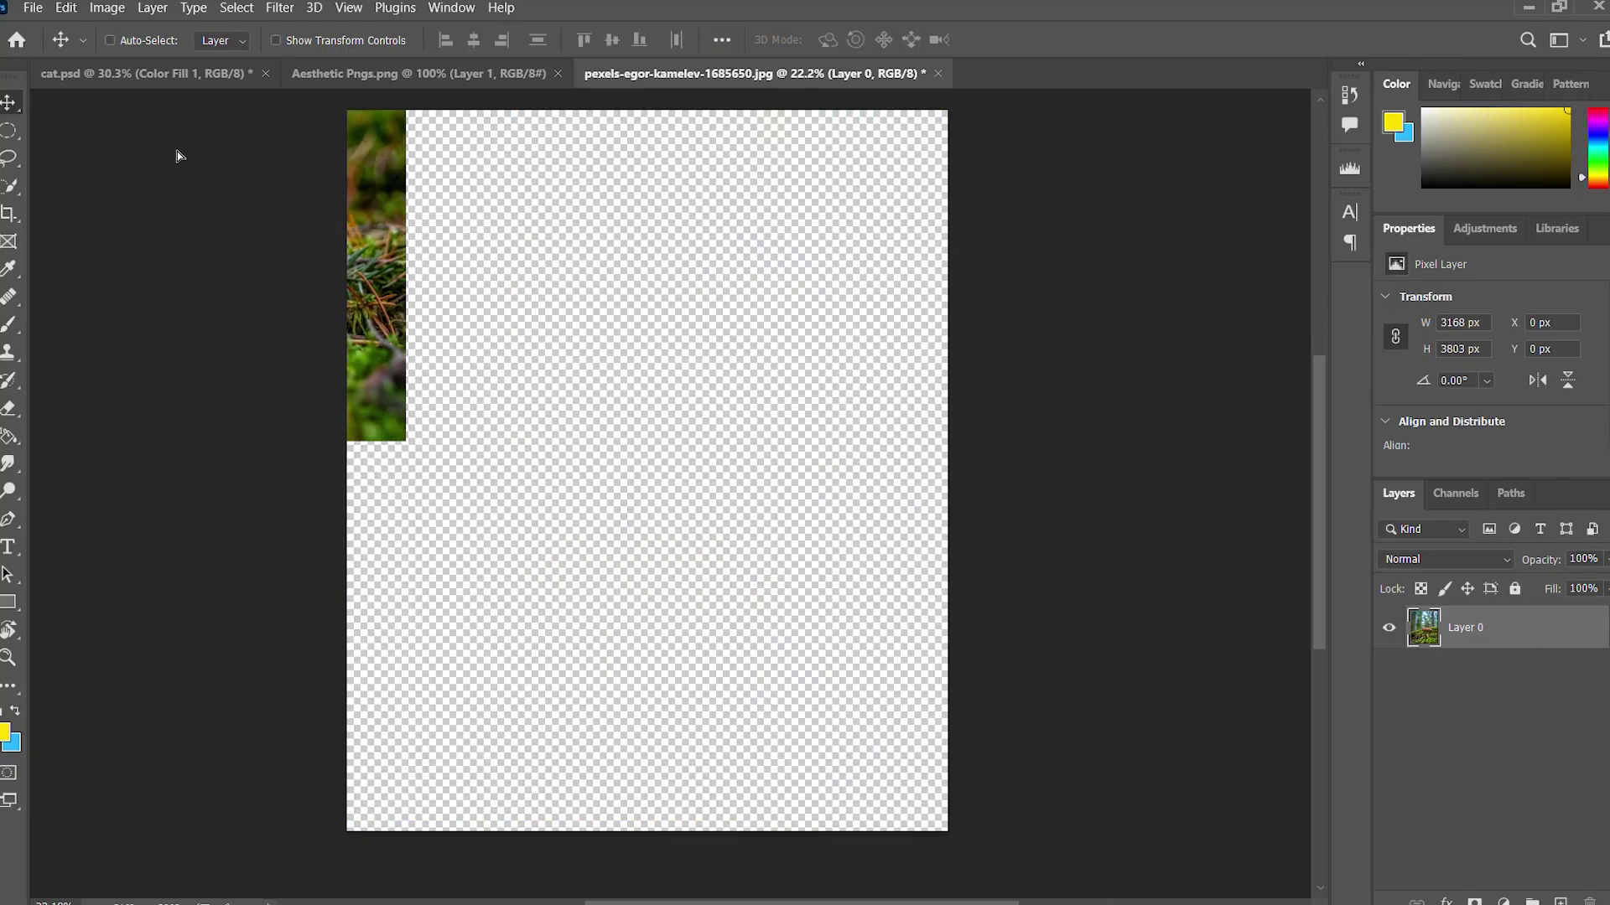
drag(731, 602, 759, 539)
scroll(732, 603, down, 2)
- Free Transform the mushroom layer wider to 3375 × 4052 px to fill the canvas
key(ctrl+t)
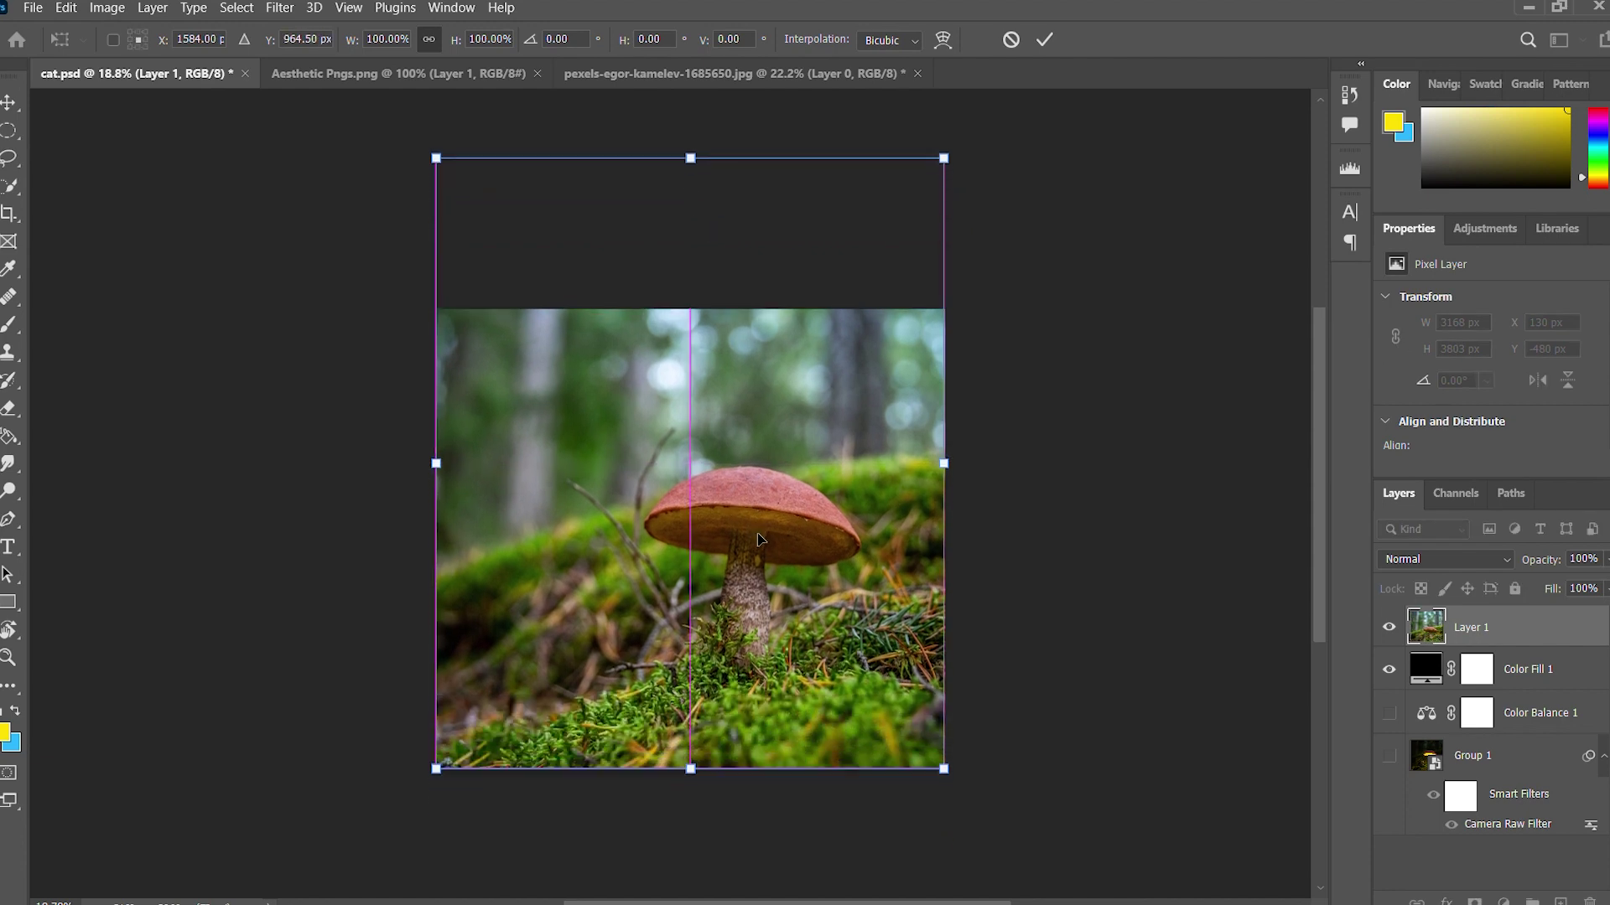
drag(945, 463, 977, 463)
key(Return)
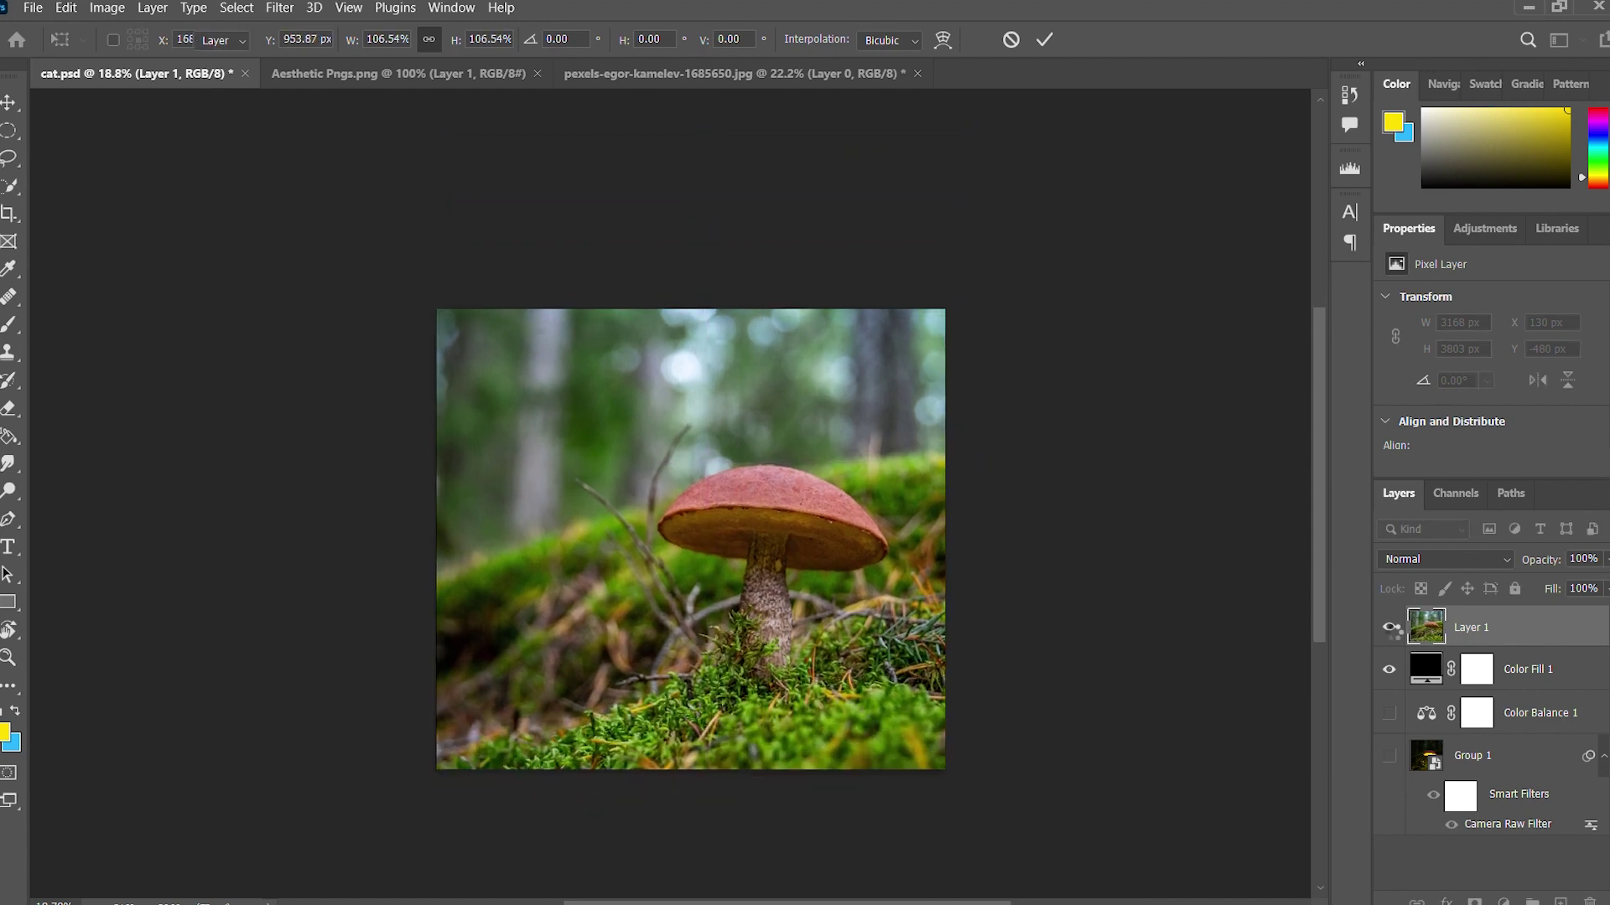
scroll(633, 591, up, 2)
scroll(631, 592, down, 1)
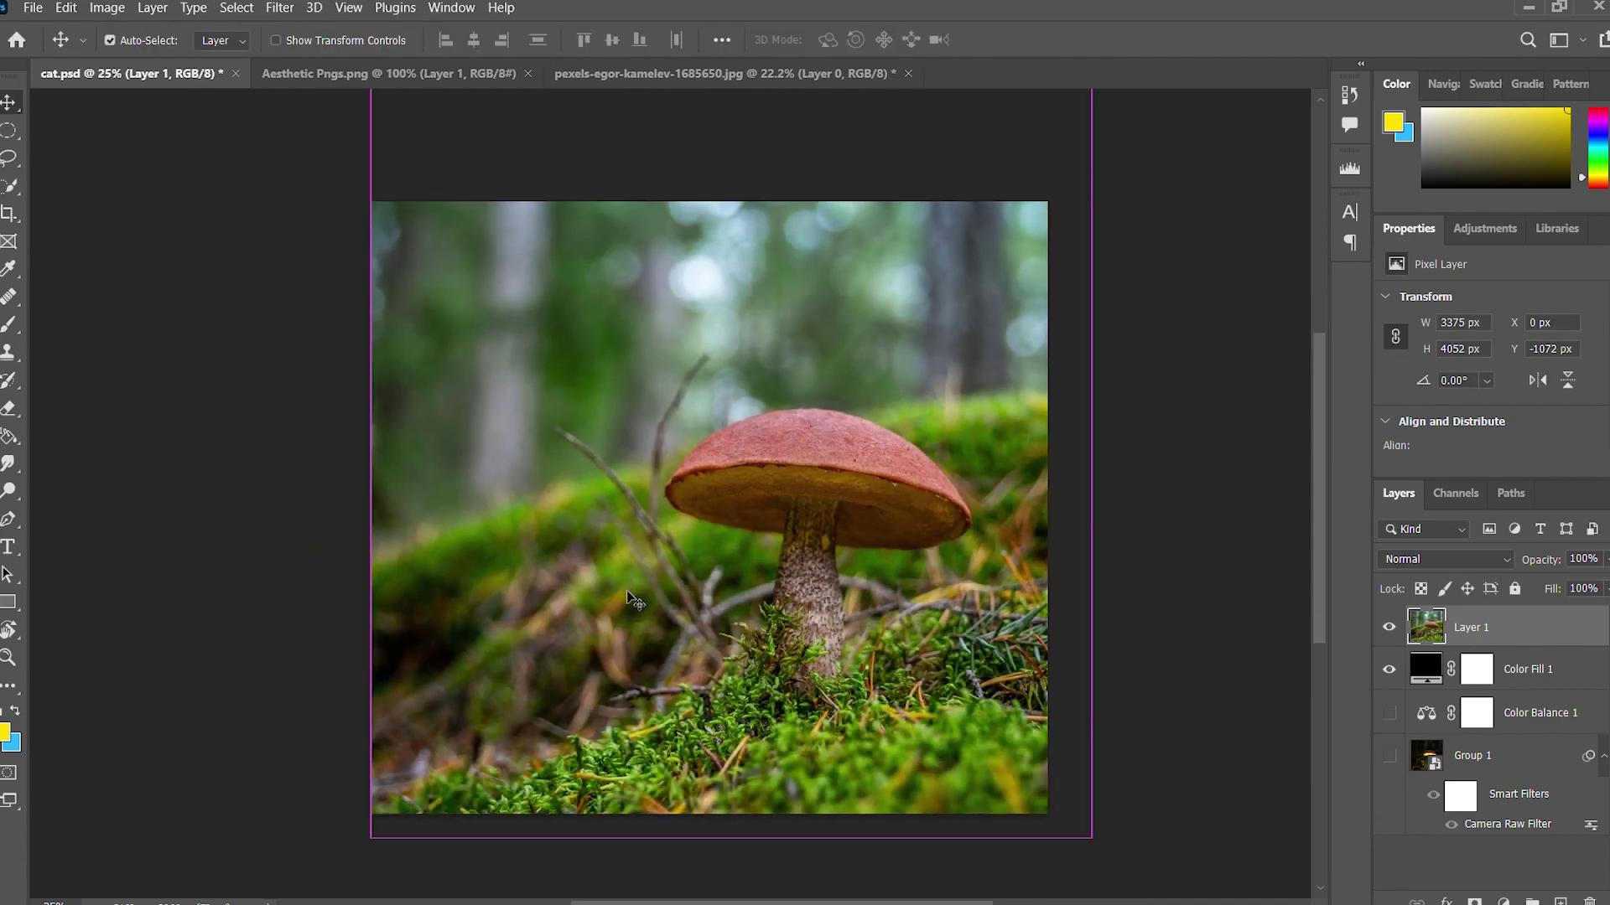
key(w)
scroll(805, 549, up, 4)
- Quick-select the mushroom cap's underside, subtracting the stem
drag(690, 391, 565, 364)
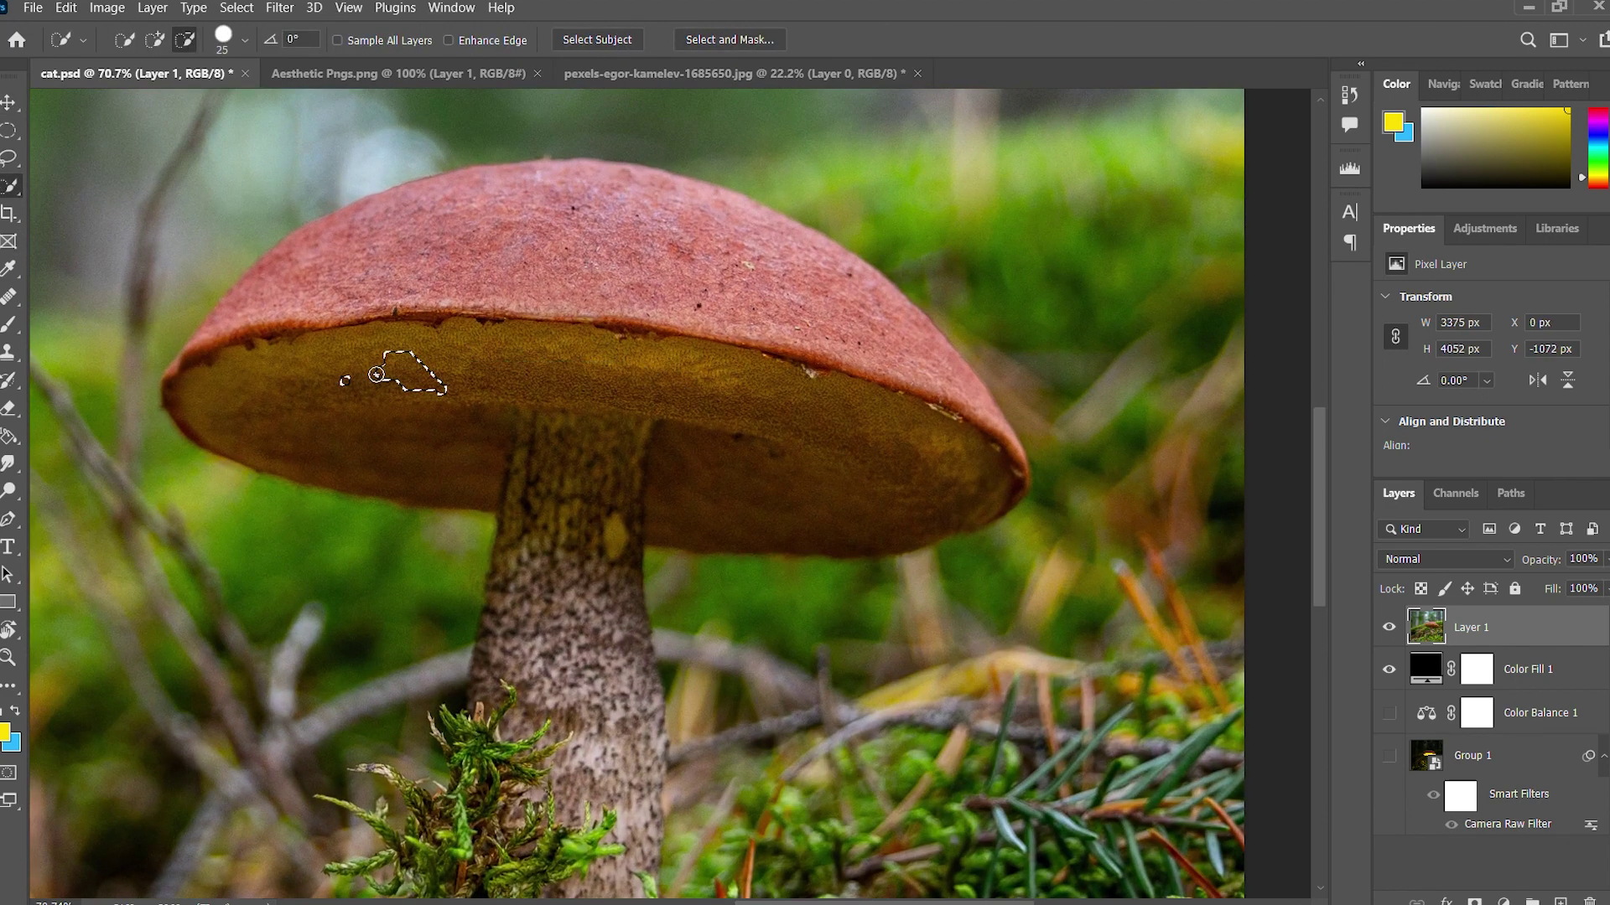
drag(393, 340, 712, 520)
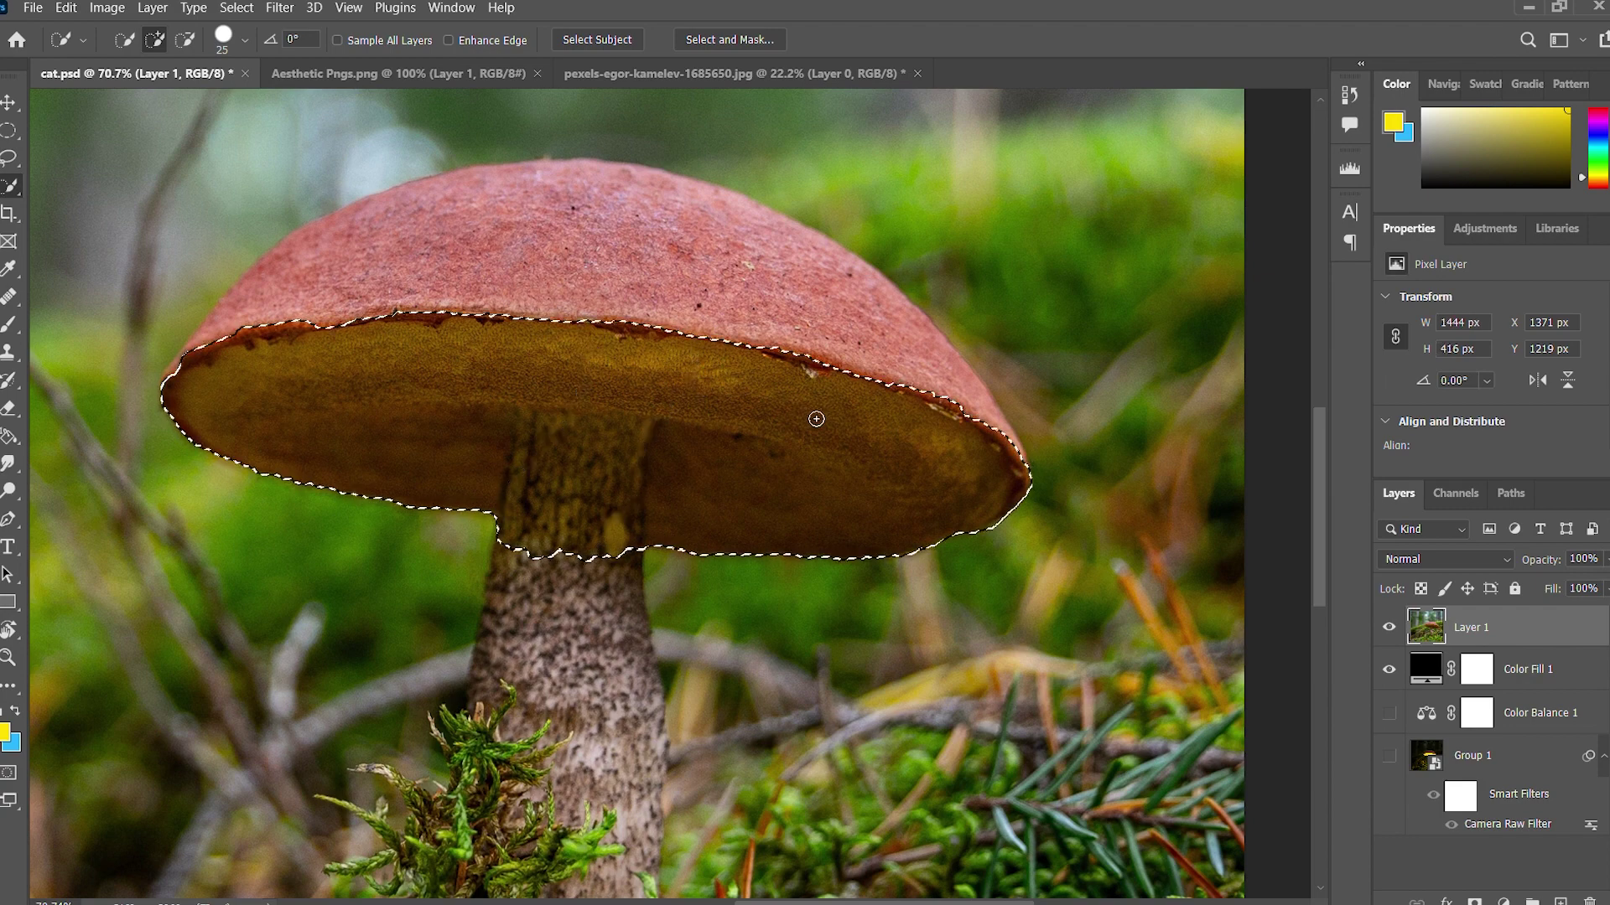
key(alt)
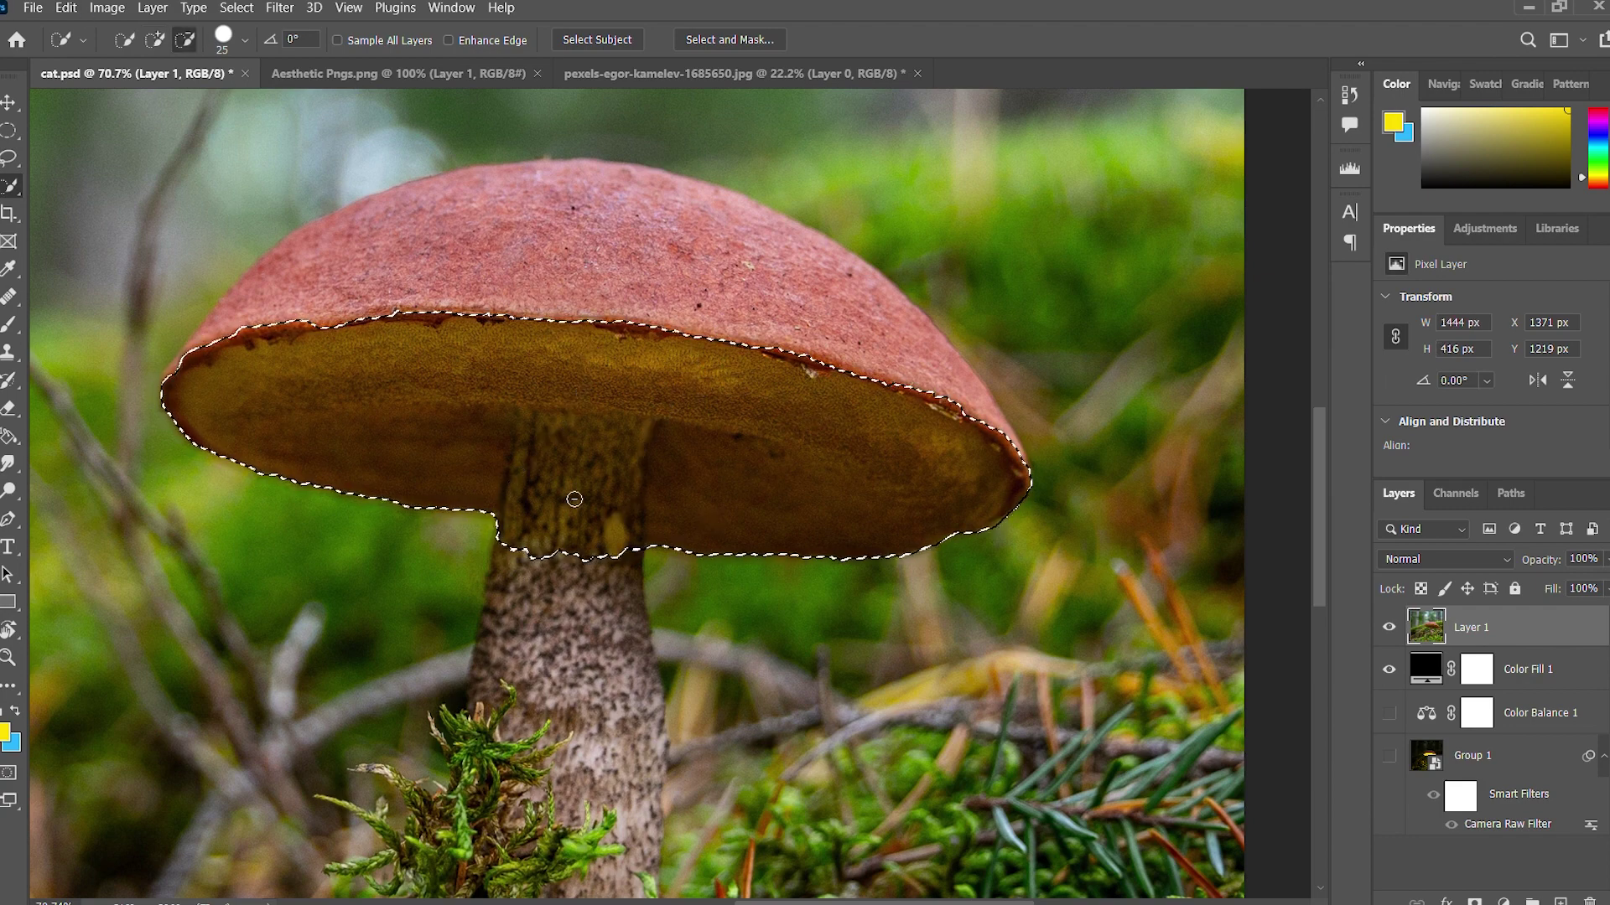
mouse_move(585, 512)
mouse_down()
mouse_move(533, 483)
mouse_move(624, 520)
mouse_up()
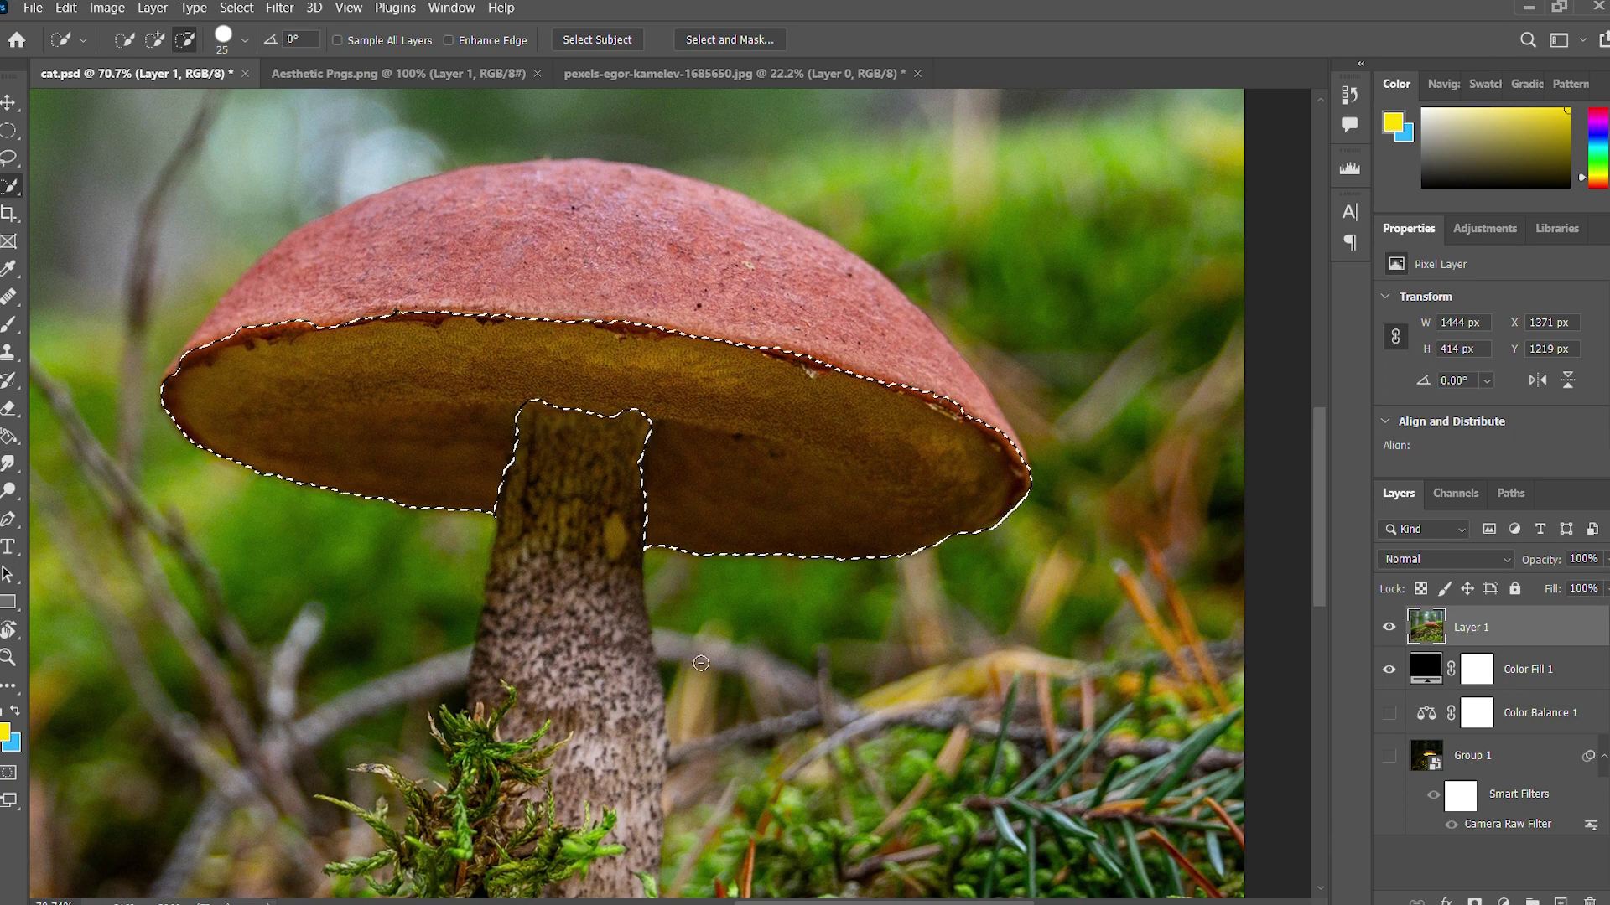
- Refine the underside selection in Select and Mask and output it as a masked new layer
key(ctrl+alt+r)
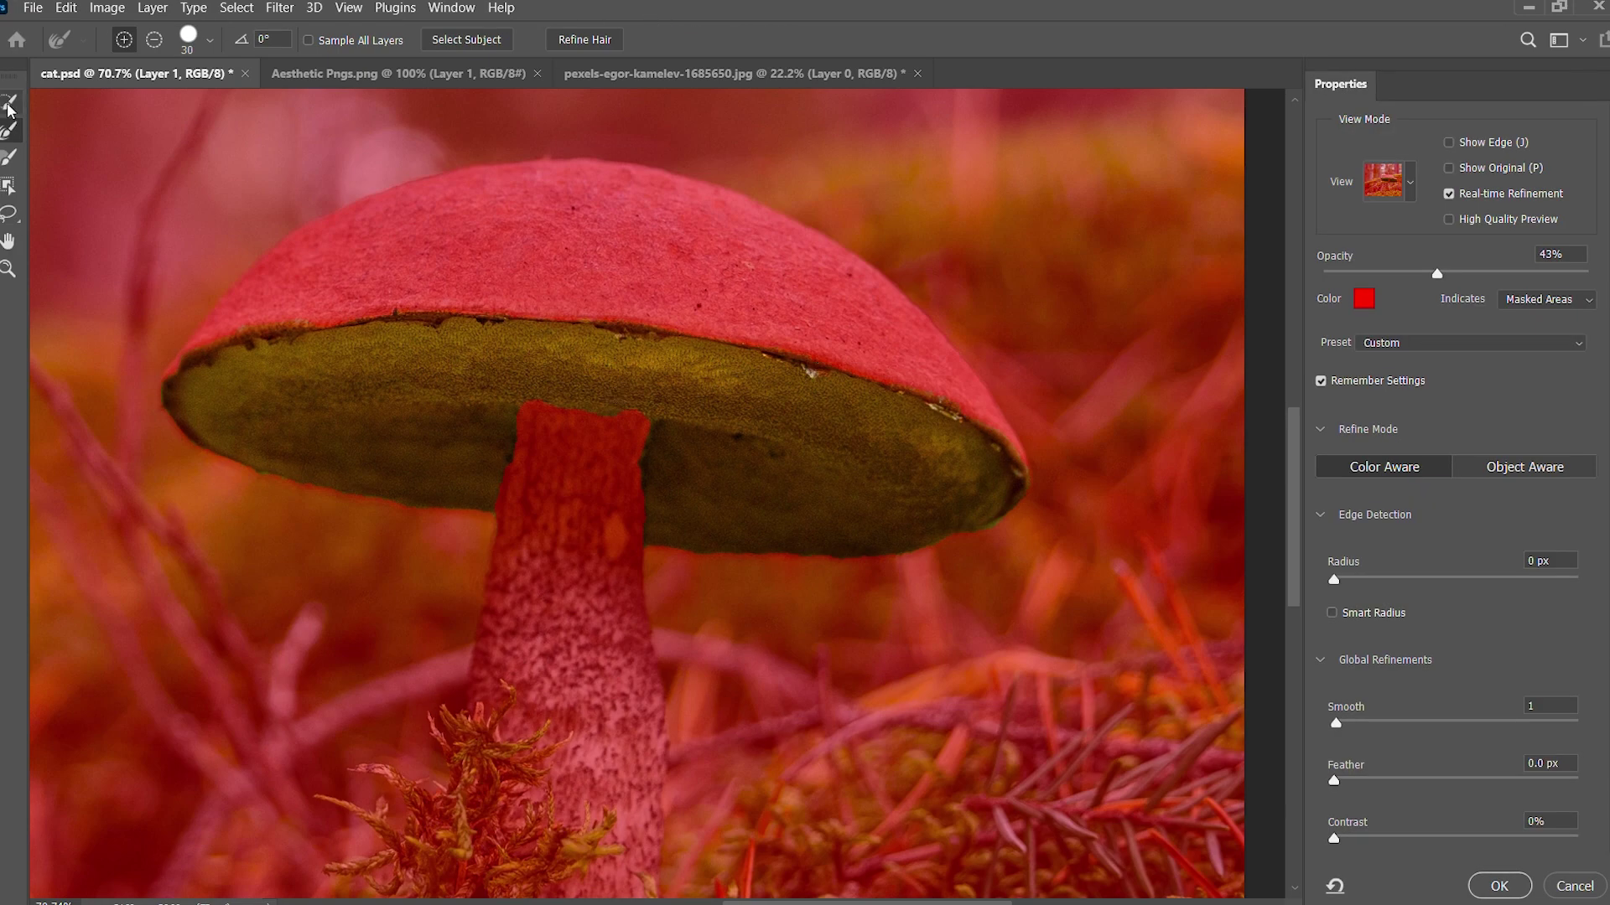
scroll(818, 368, up, 3)
scroll(825, 367, up, 3)
scroll(570, 286, left, 3)
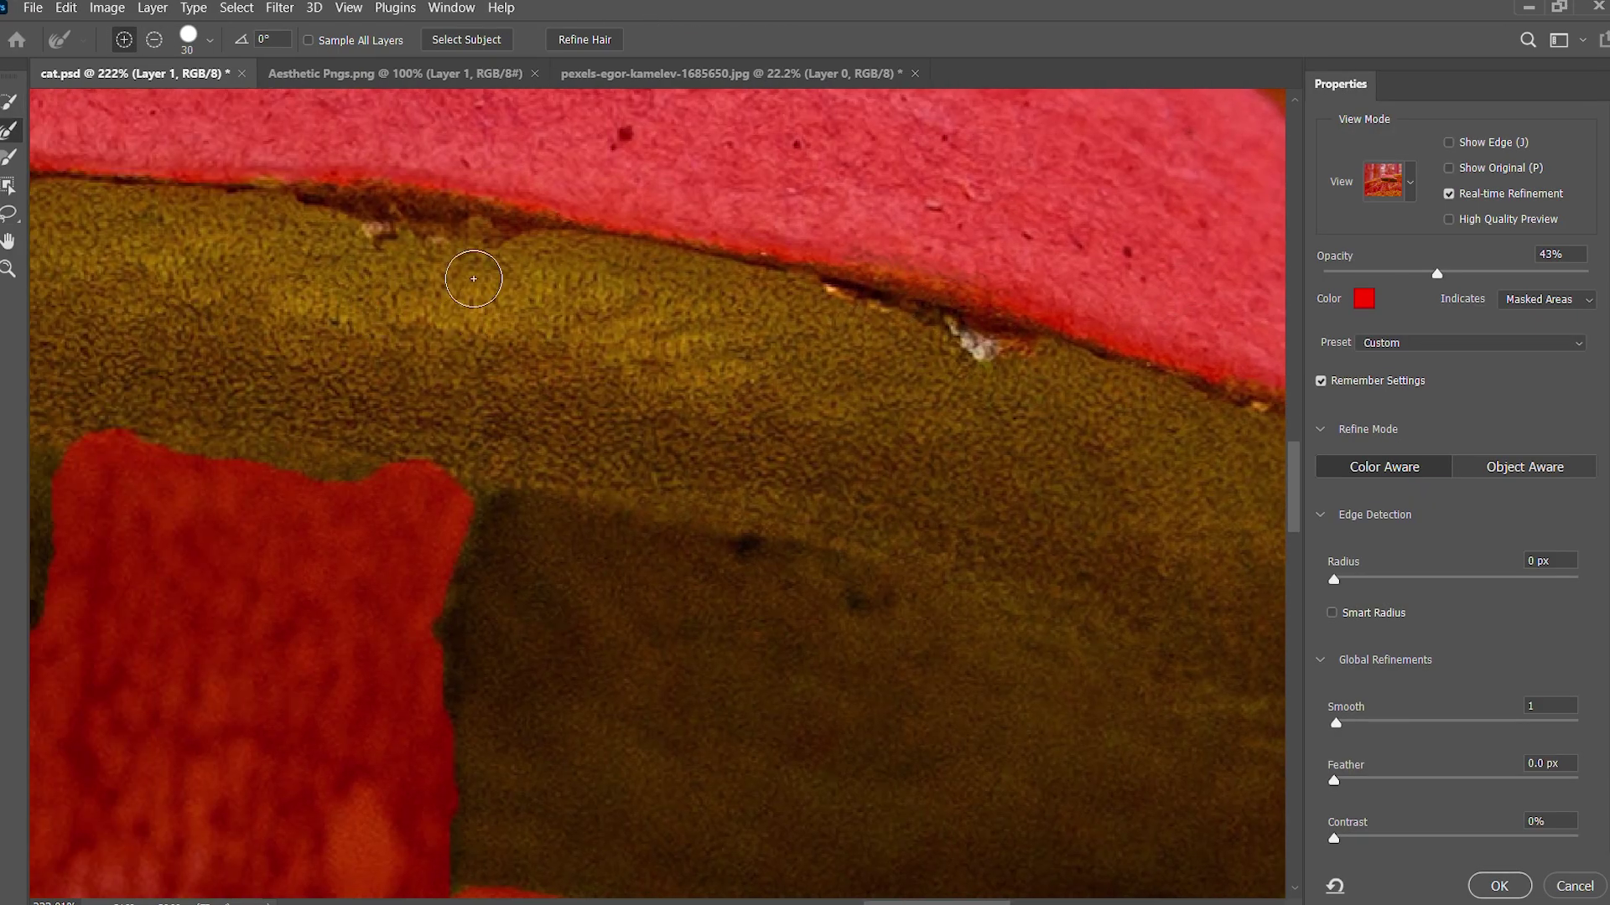
scroll(735, 469, right, 5)
scroll(1071, 649, right, 2)
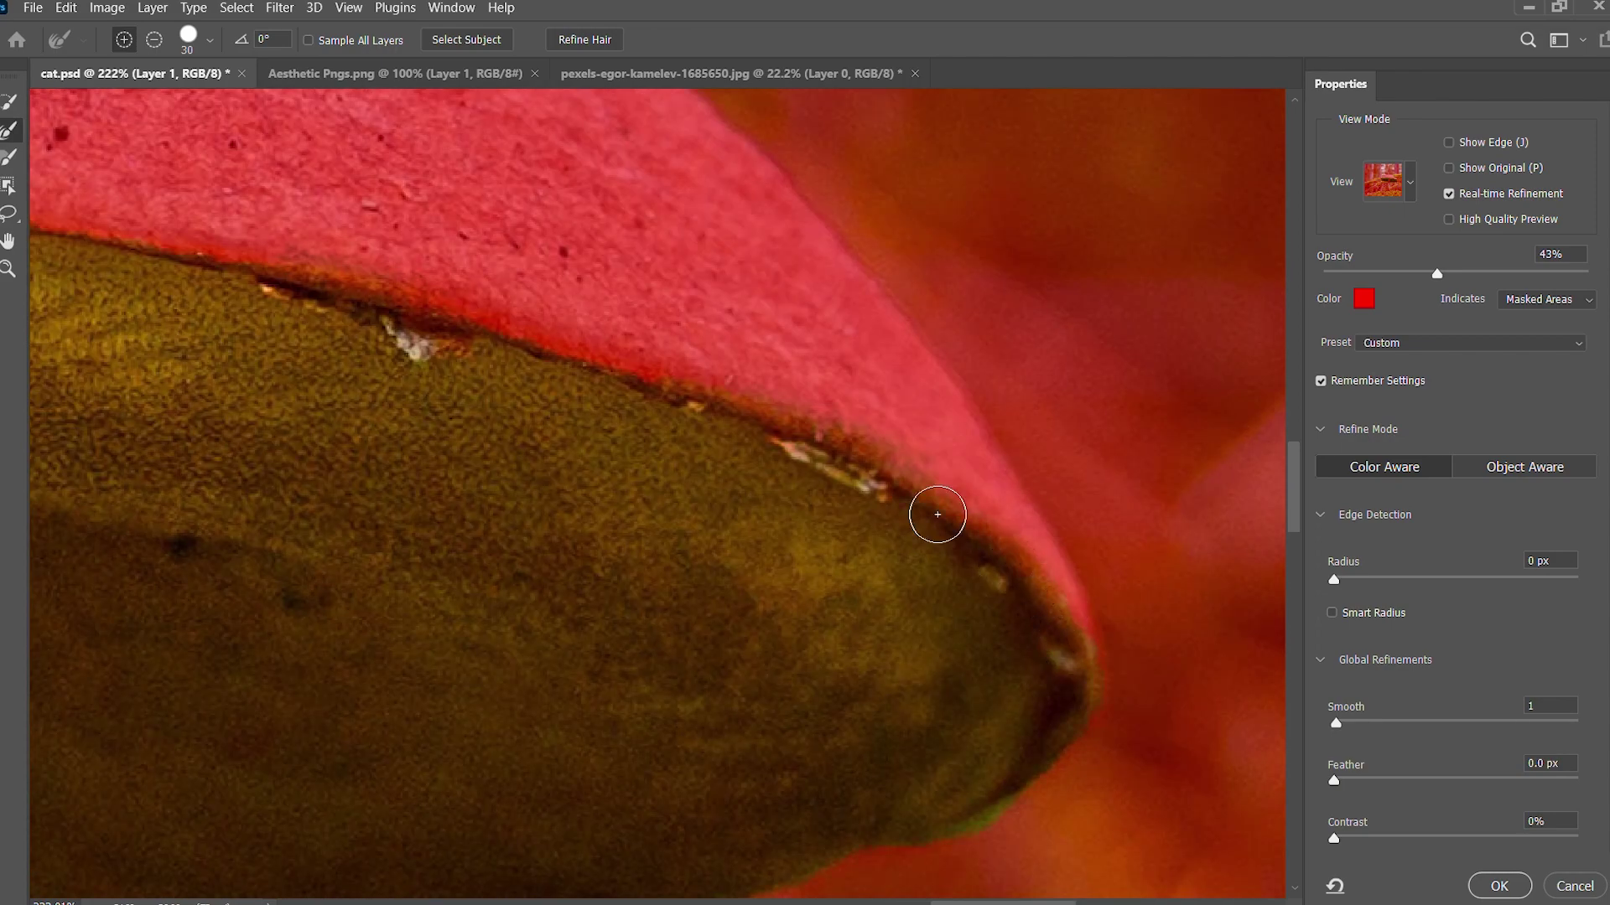
scroll(937, 514, down, 2)
scroll(704, 801, down, 5)
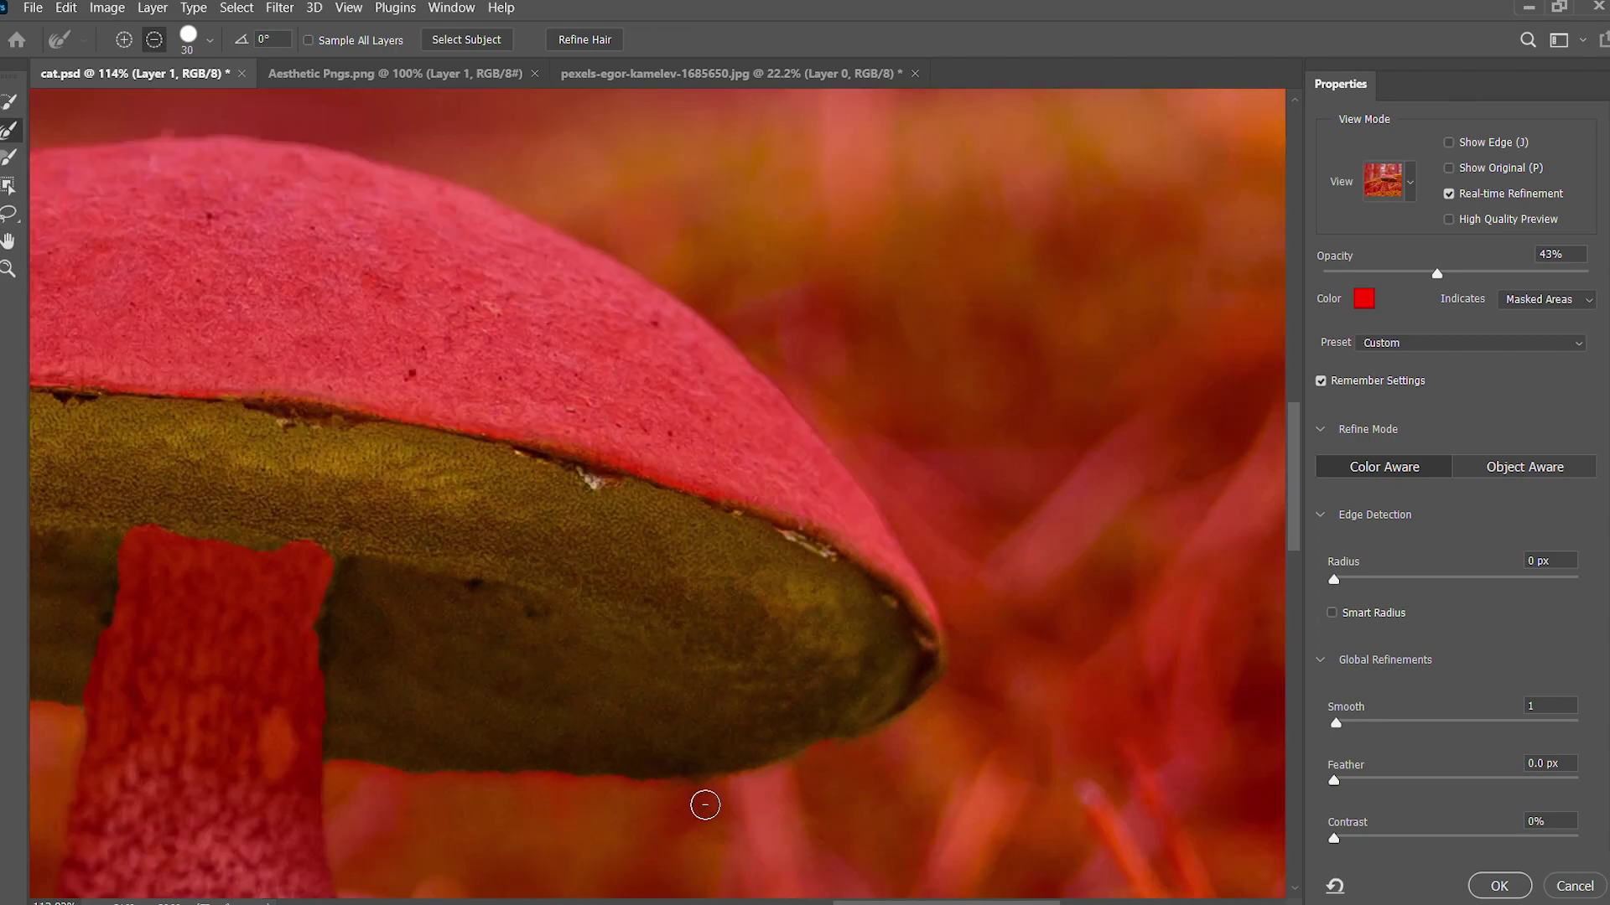
scroll(478, 632, up, 6)
scroll(633, 672, down, 5)
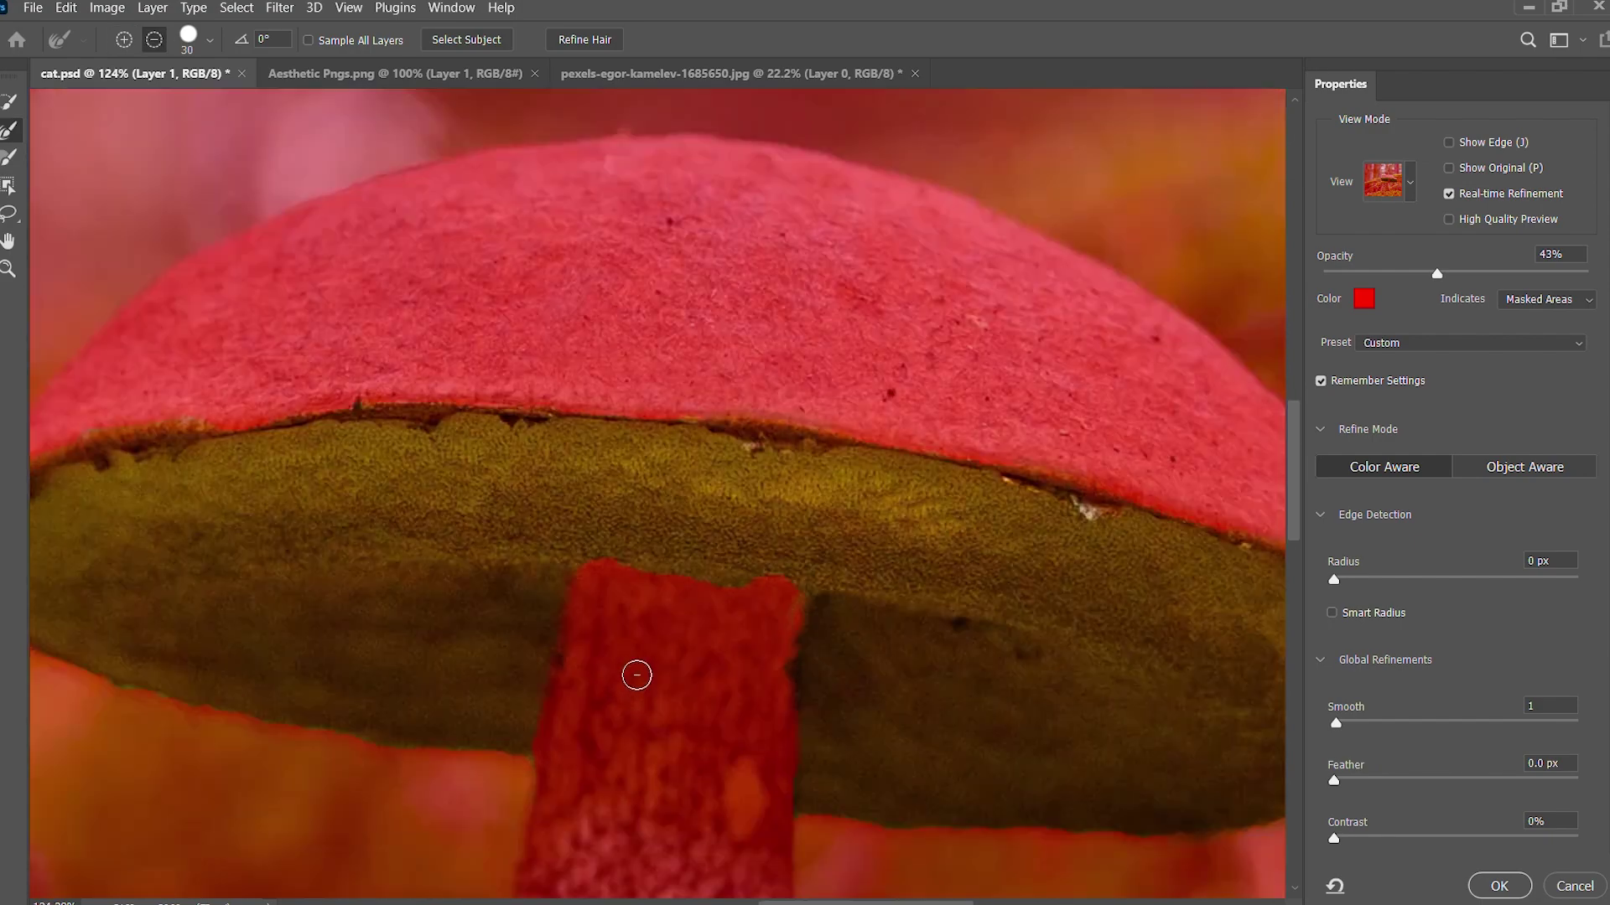
scroll(385, 643, up, 3)
scroll(254, 497, down, 3)
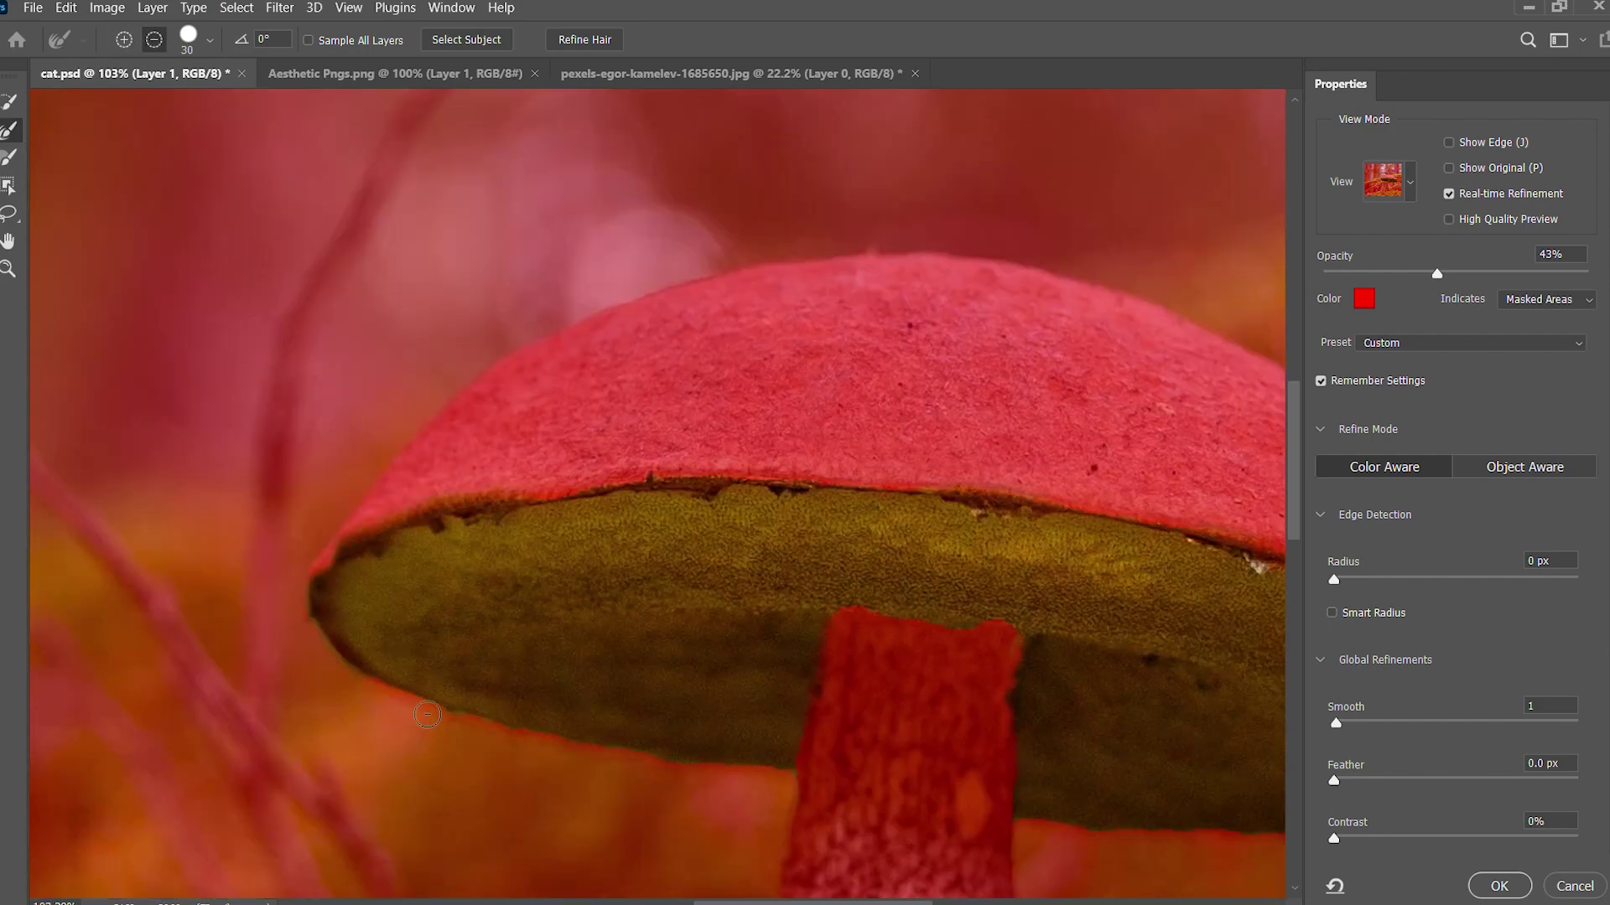
scroll(420, 503, down, 2)
click(1499, 886)
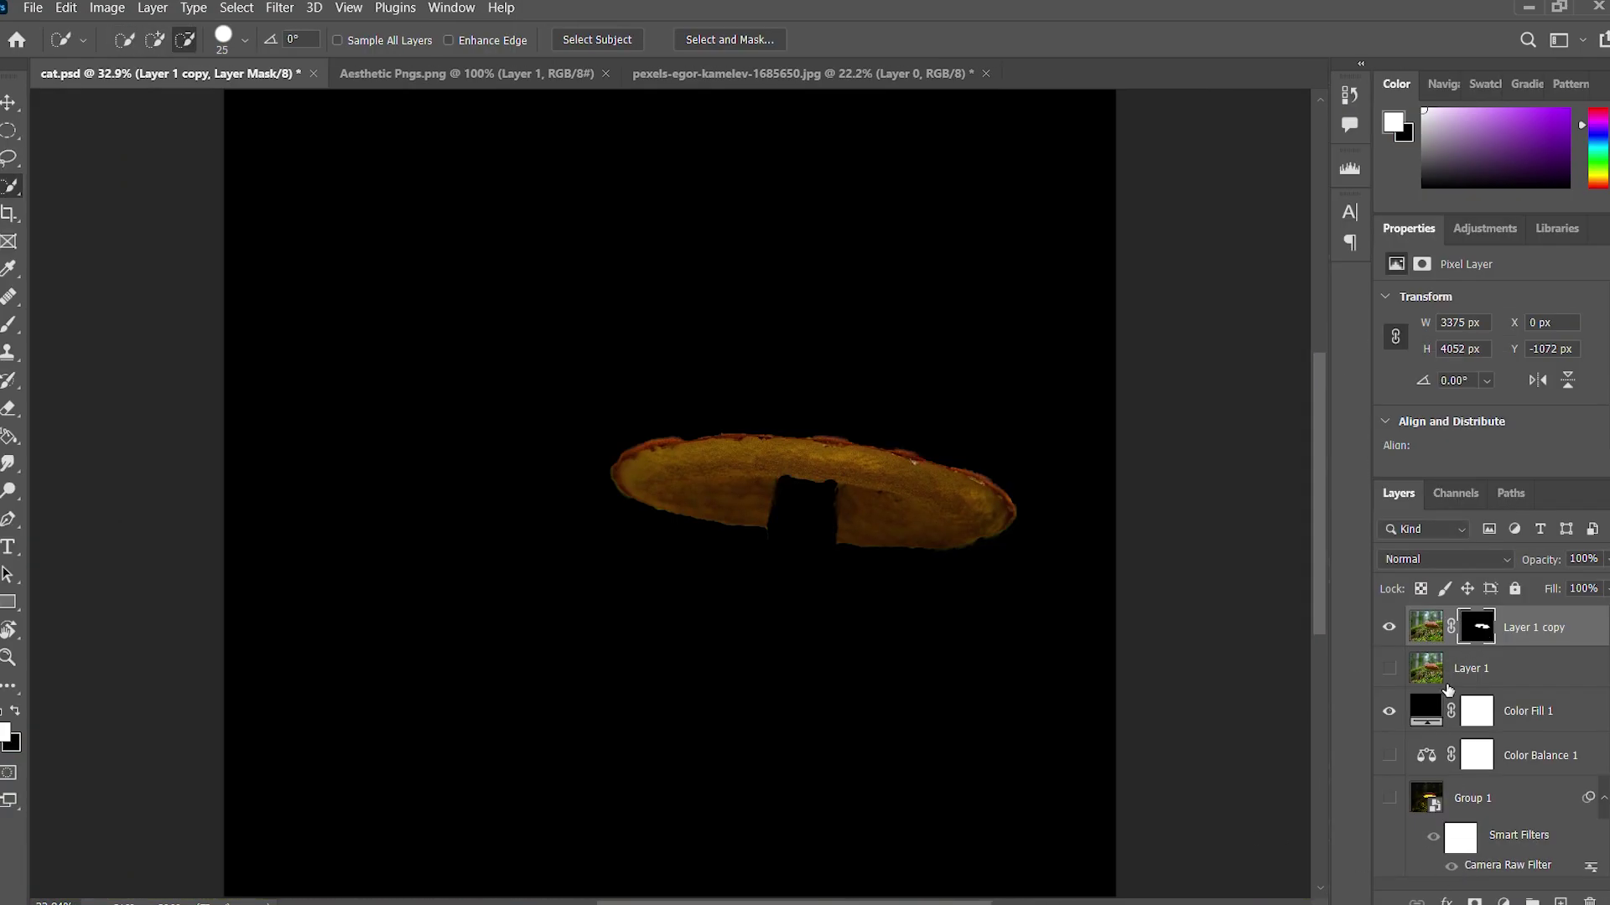
- Show and select Layer 1, then quick-select the whole red cap top
click(1389, 668)
click(1475, 670)
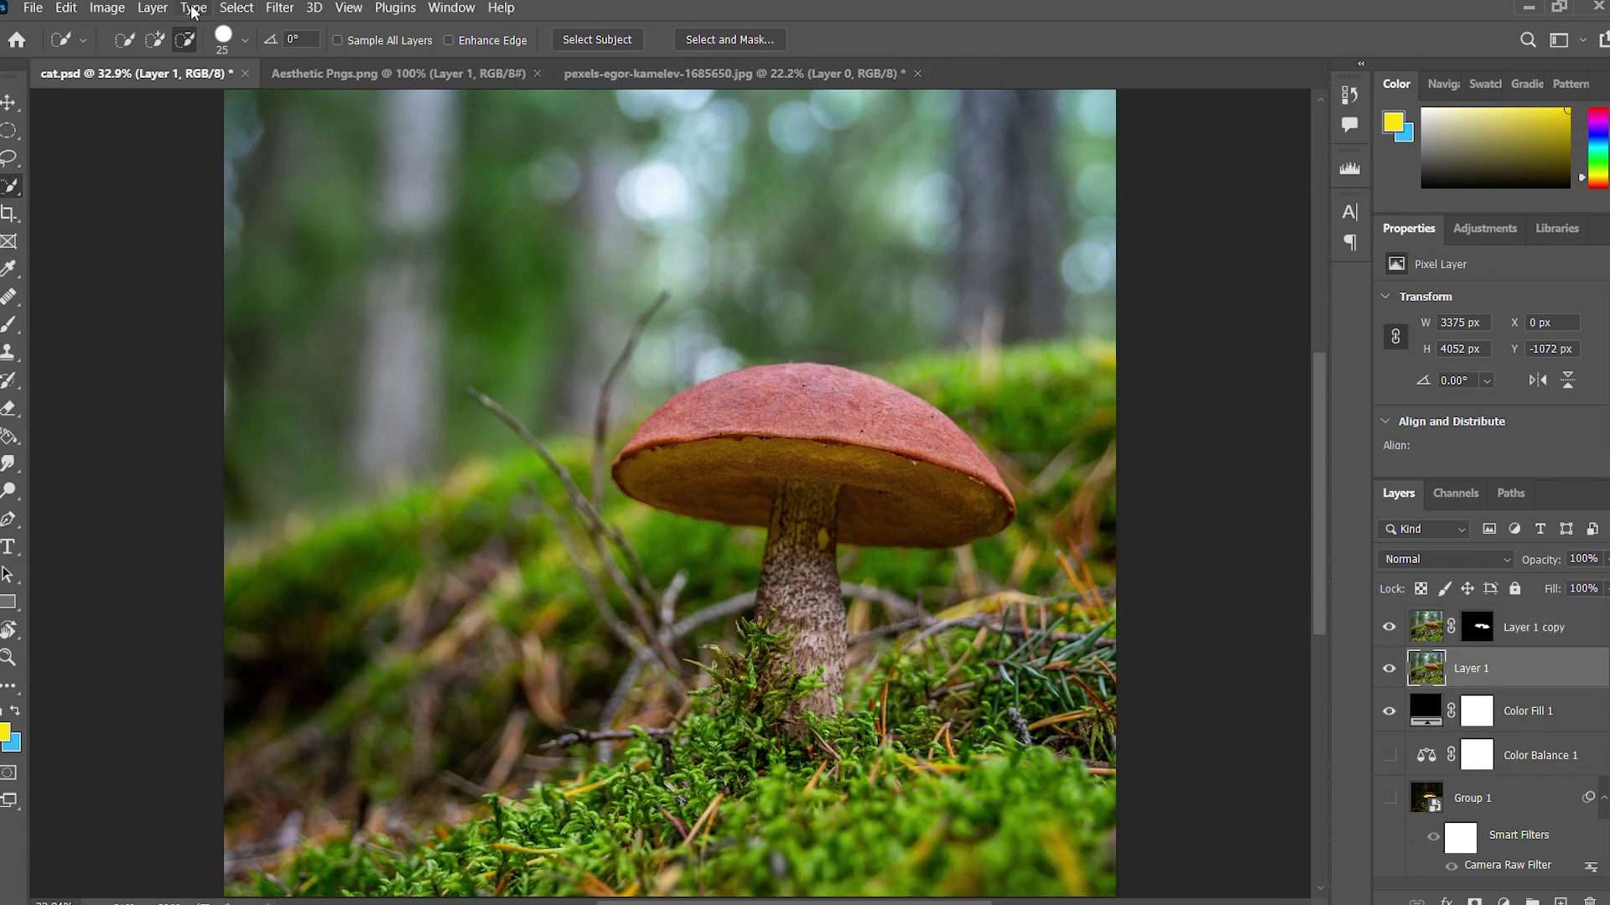
scroll(906, 417, up, 5)
click(906, 418)
scroll(907, 418, left, 3)
click(360, 492)
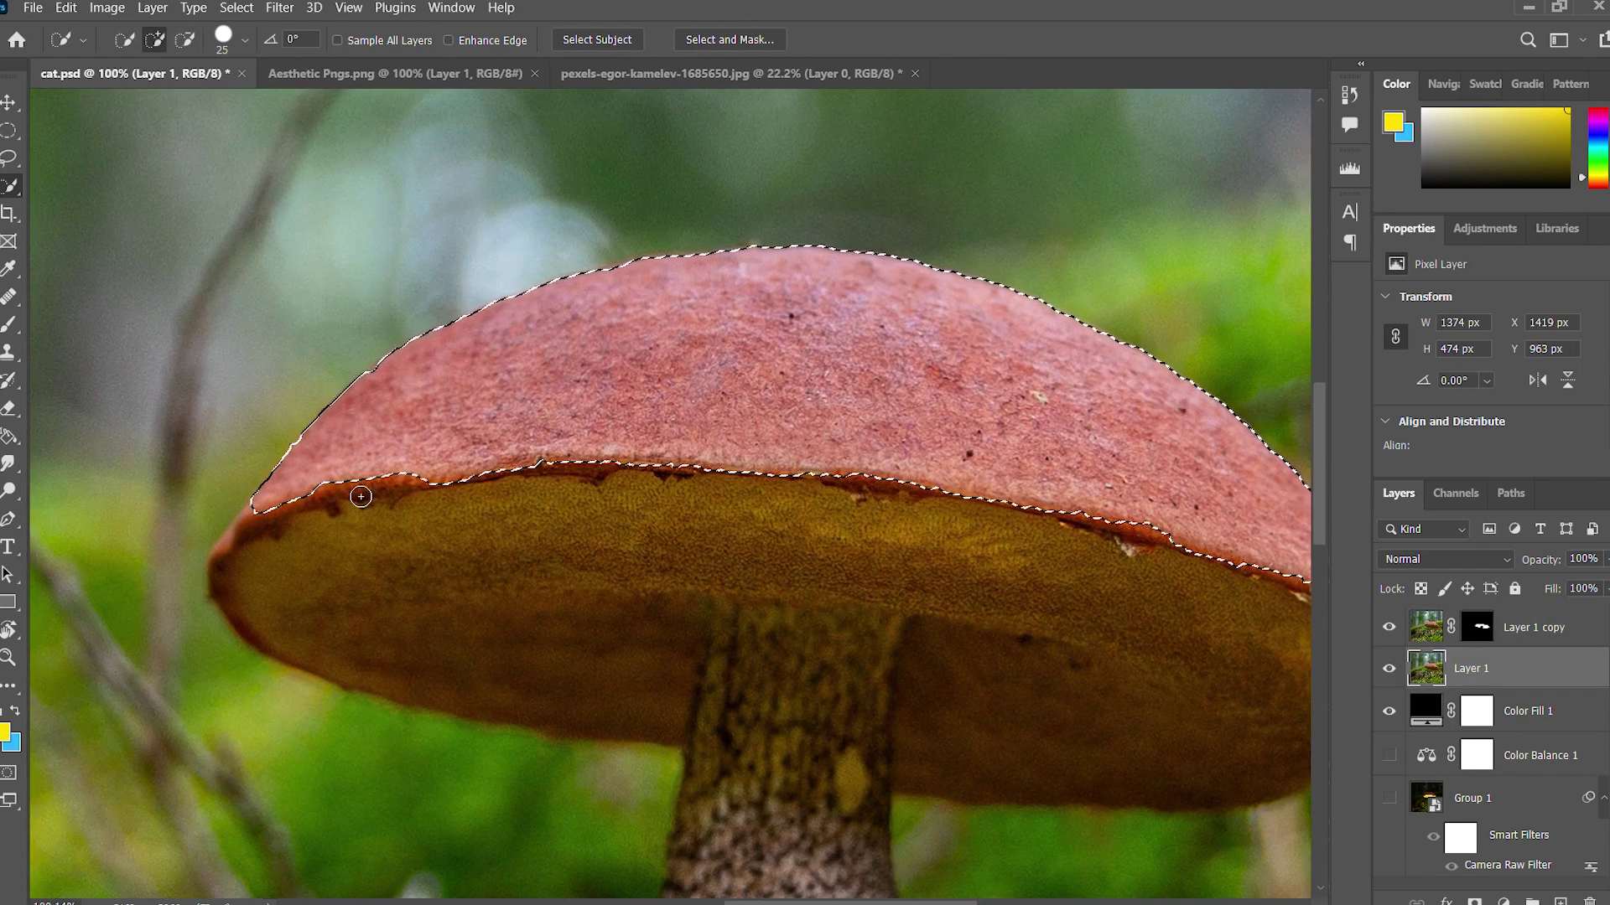
drag(360, 493, 914, 384)
- Refine the red cap edges in Select and Mask and output them to masked Layer 1 copy 2
key(alt+ctrl+r)
scroll(717, 436, right, 3)
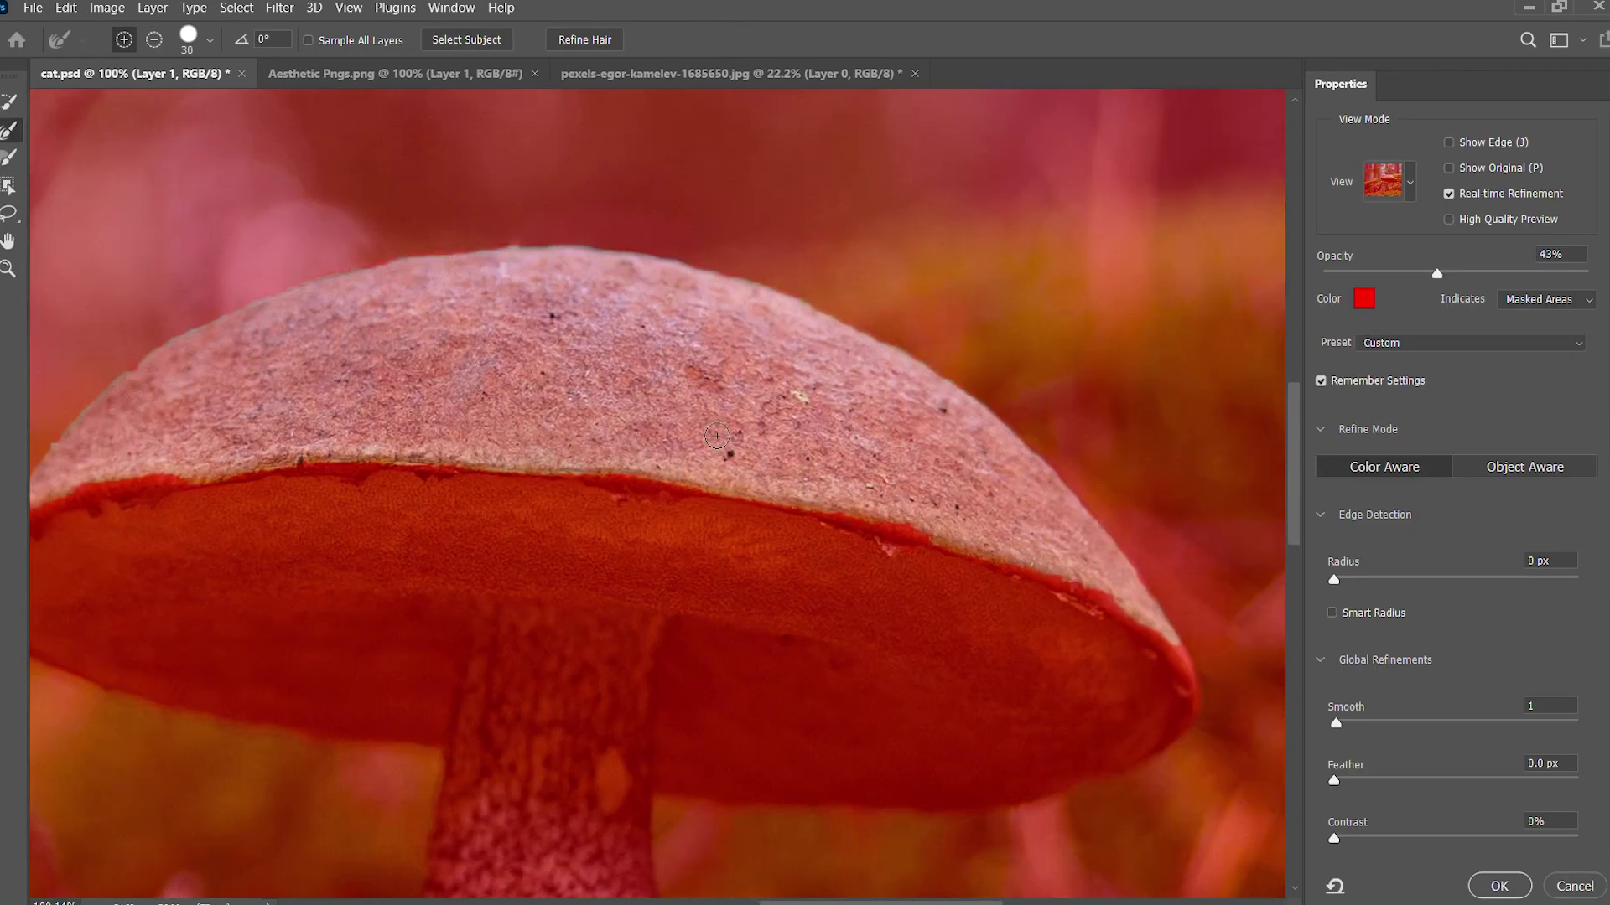
click(11, 157)
scroll(739, 594, up, 5)
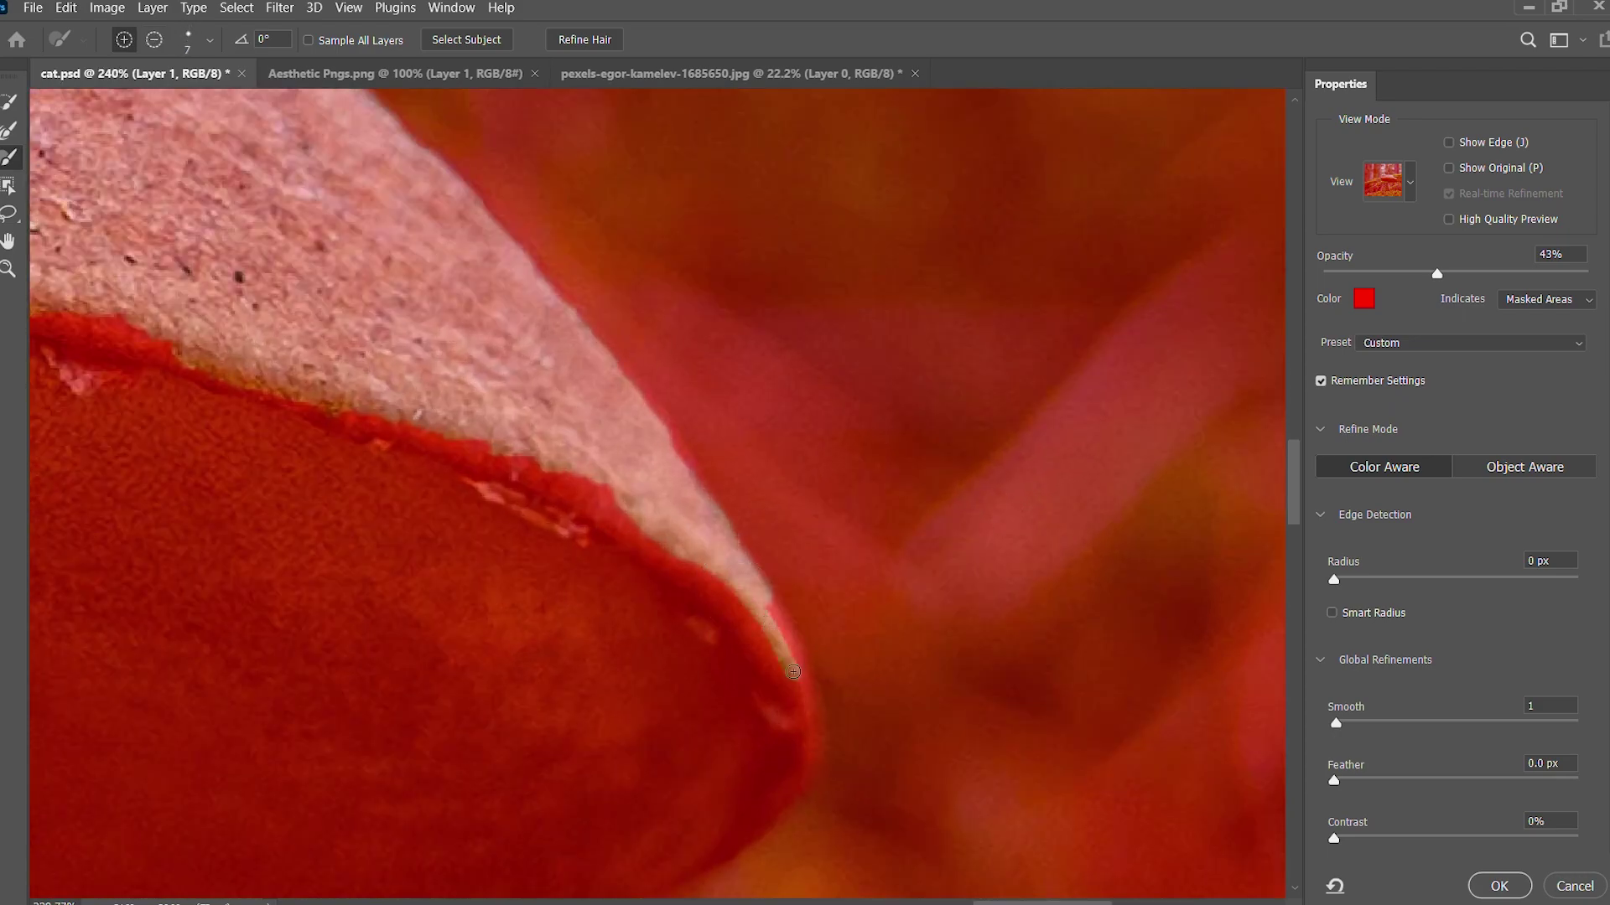
scroll(639, 517, down, 5)
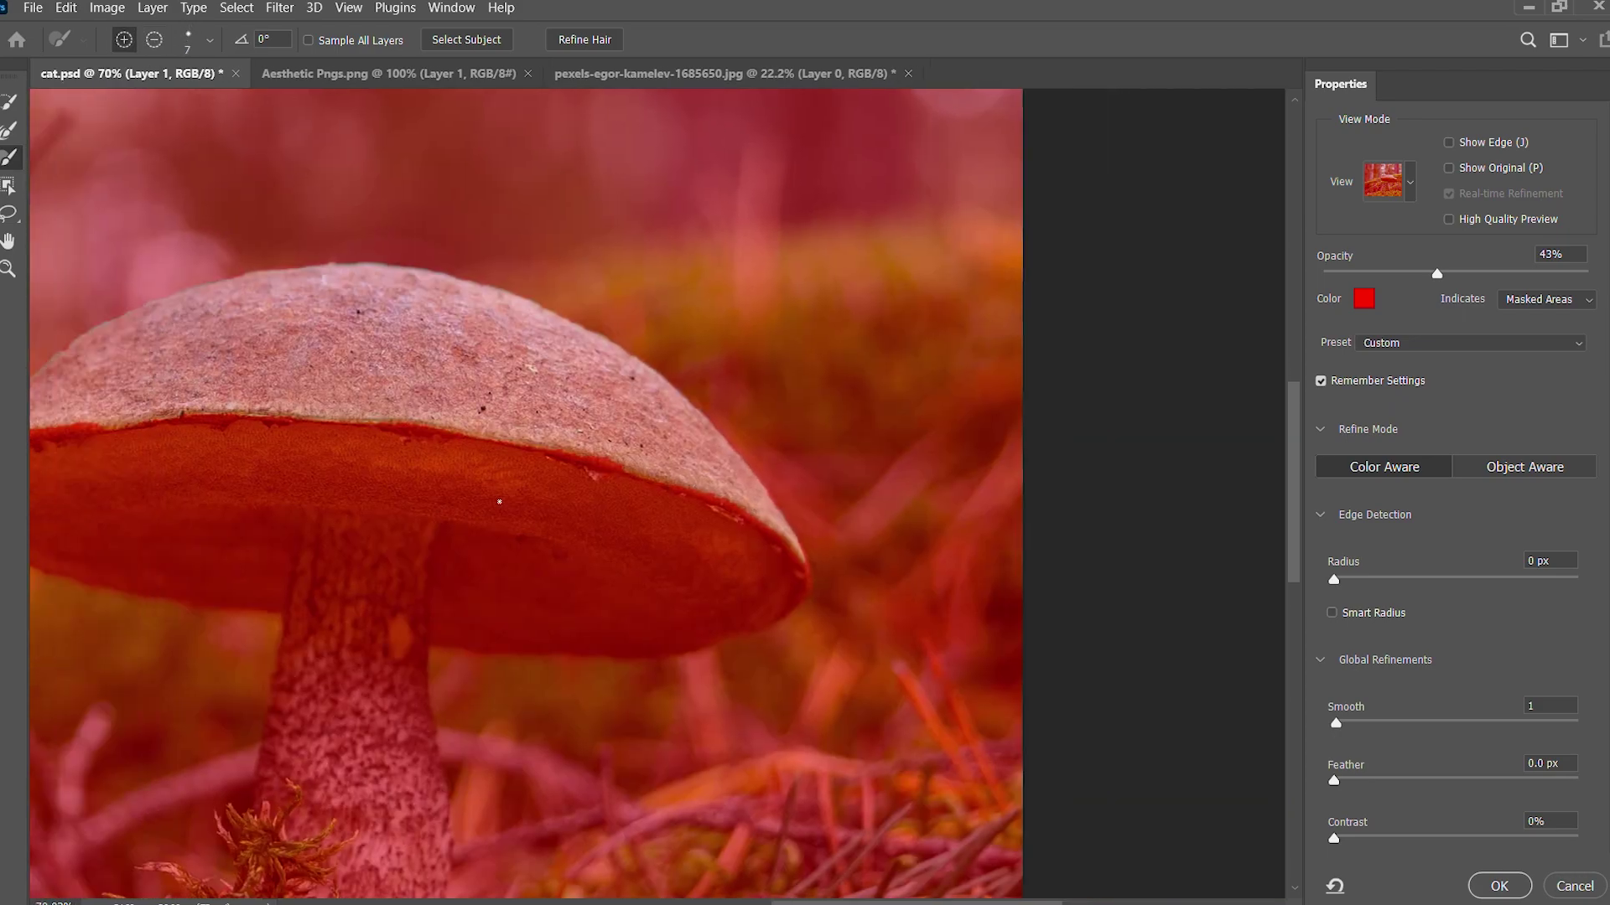
scroll(644, 451, up, 5)
scroll(601, 557, down, 2)
scroll(385, 467, down, 3)
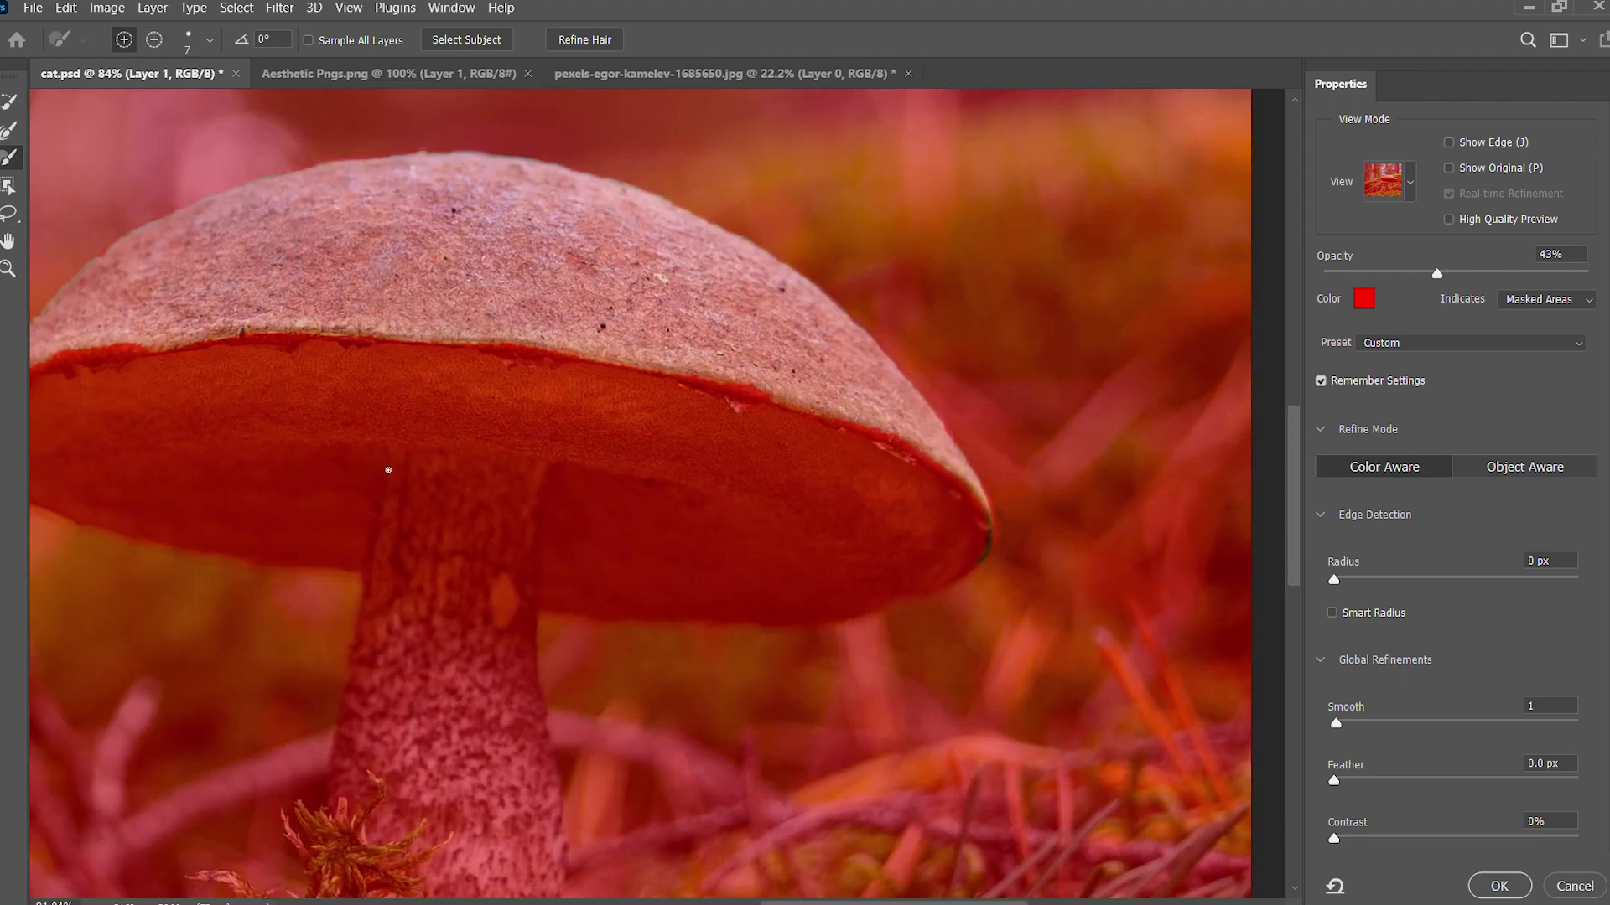
scroll(509, 277, up, 5)
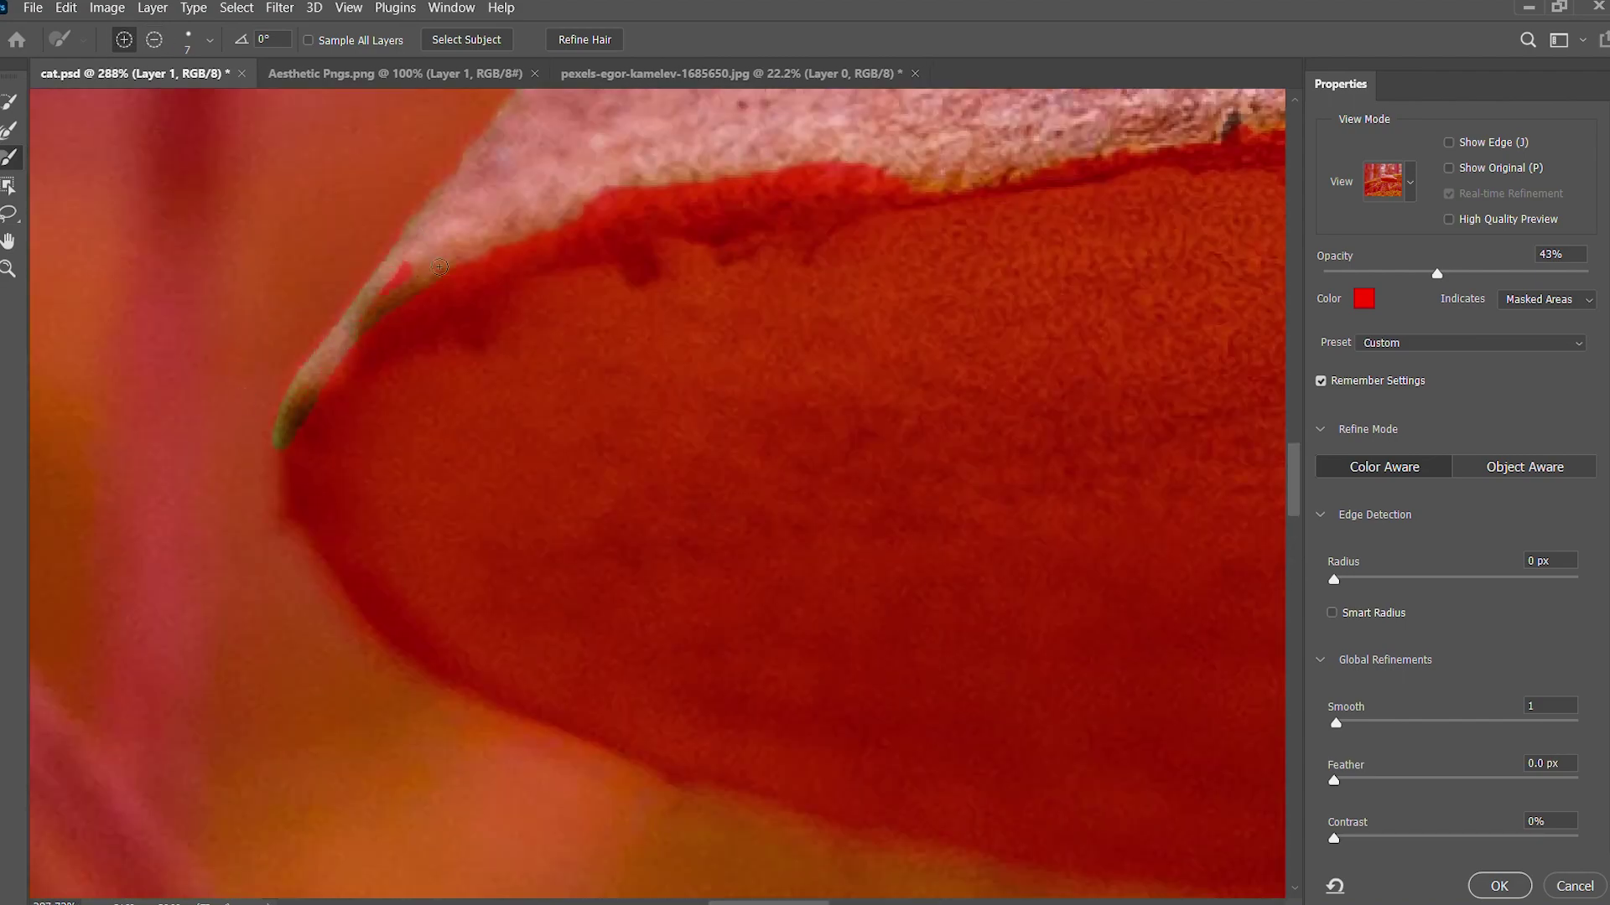
scroll(374, 309, down, 5)
scroll(374, 308, down, 2)
click(1514, 880)
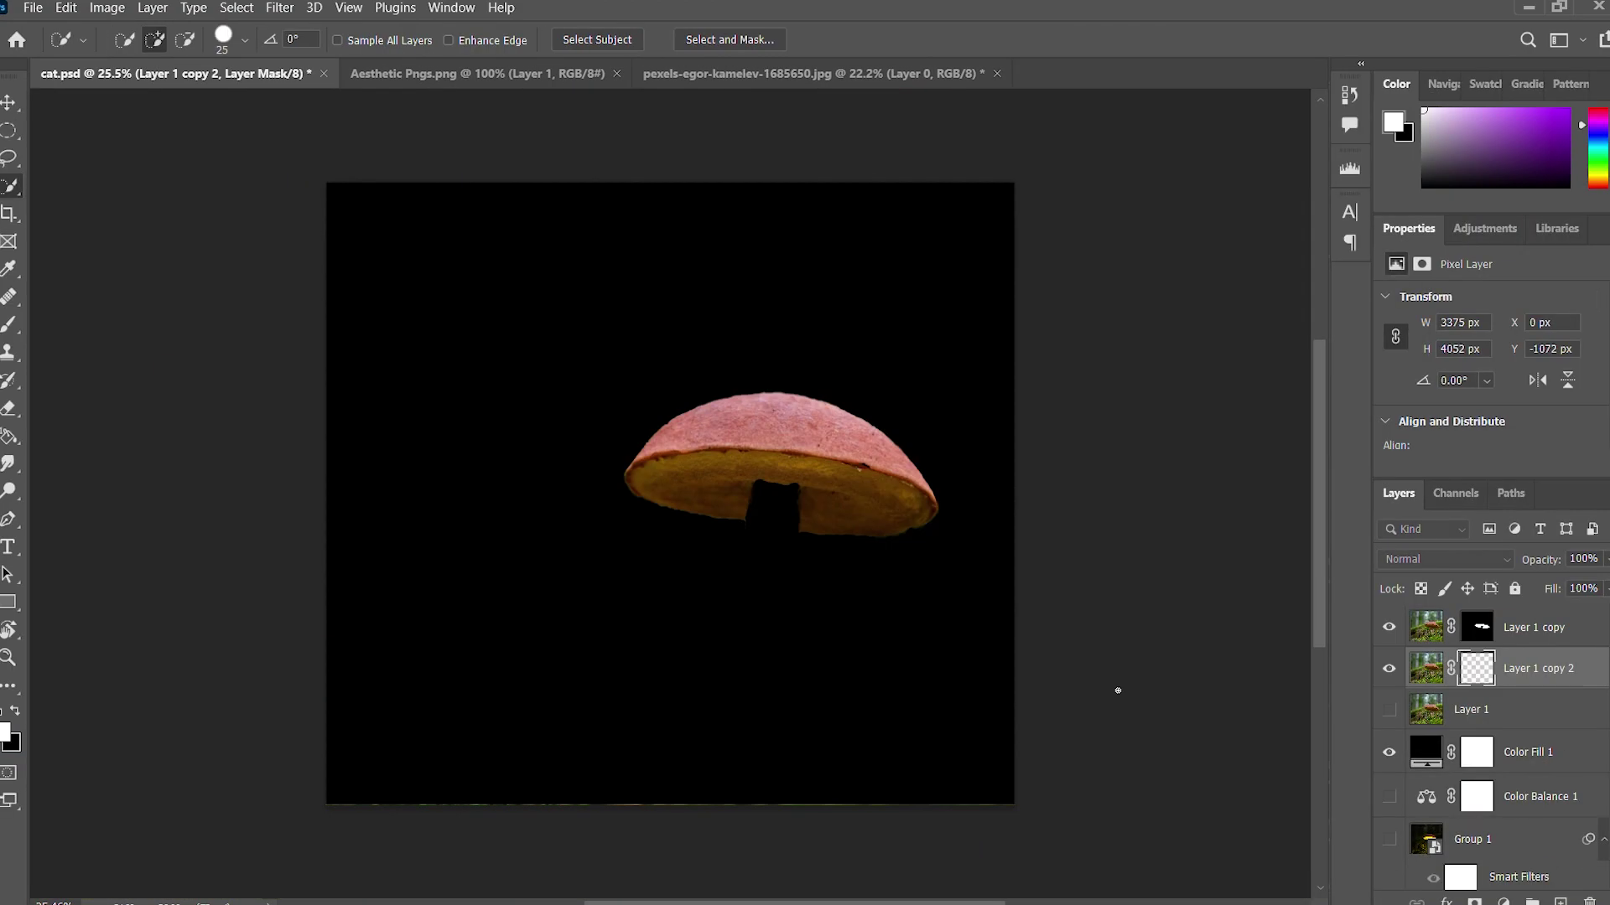
- Darken Layer 1 with clipped Brightness/Contrast and Levels adjustments, lowering the output whites
click(1388, 711)
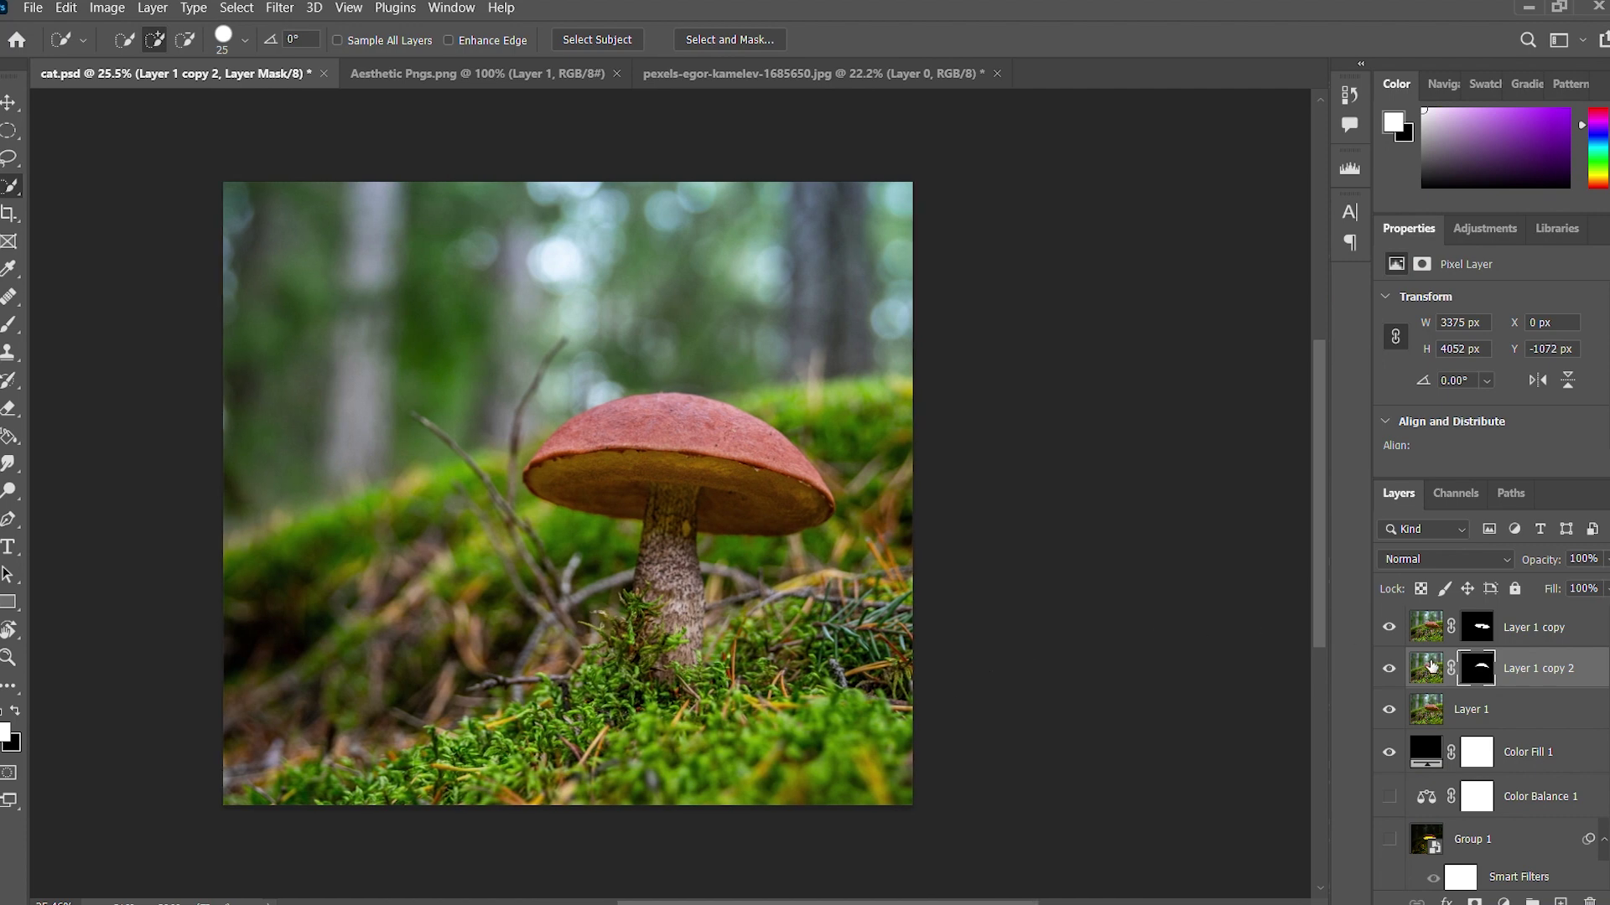
click(1575, 721)
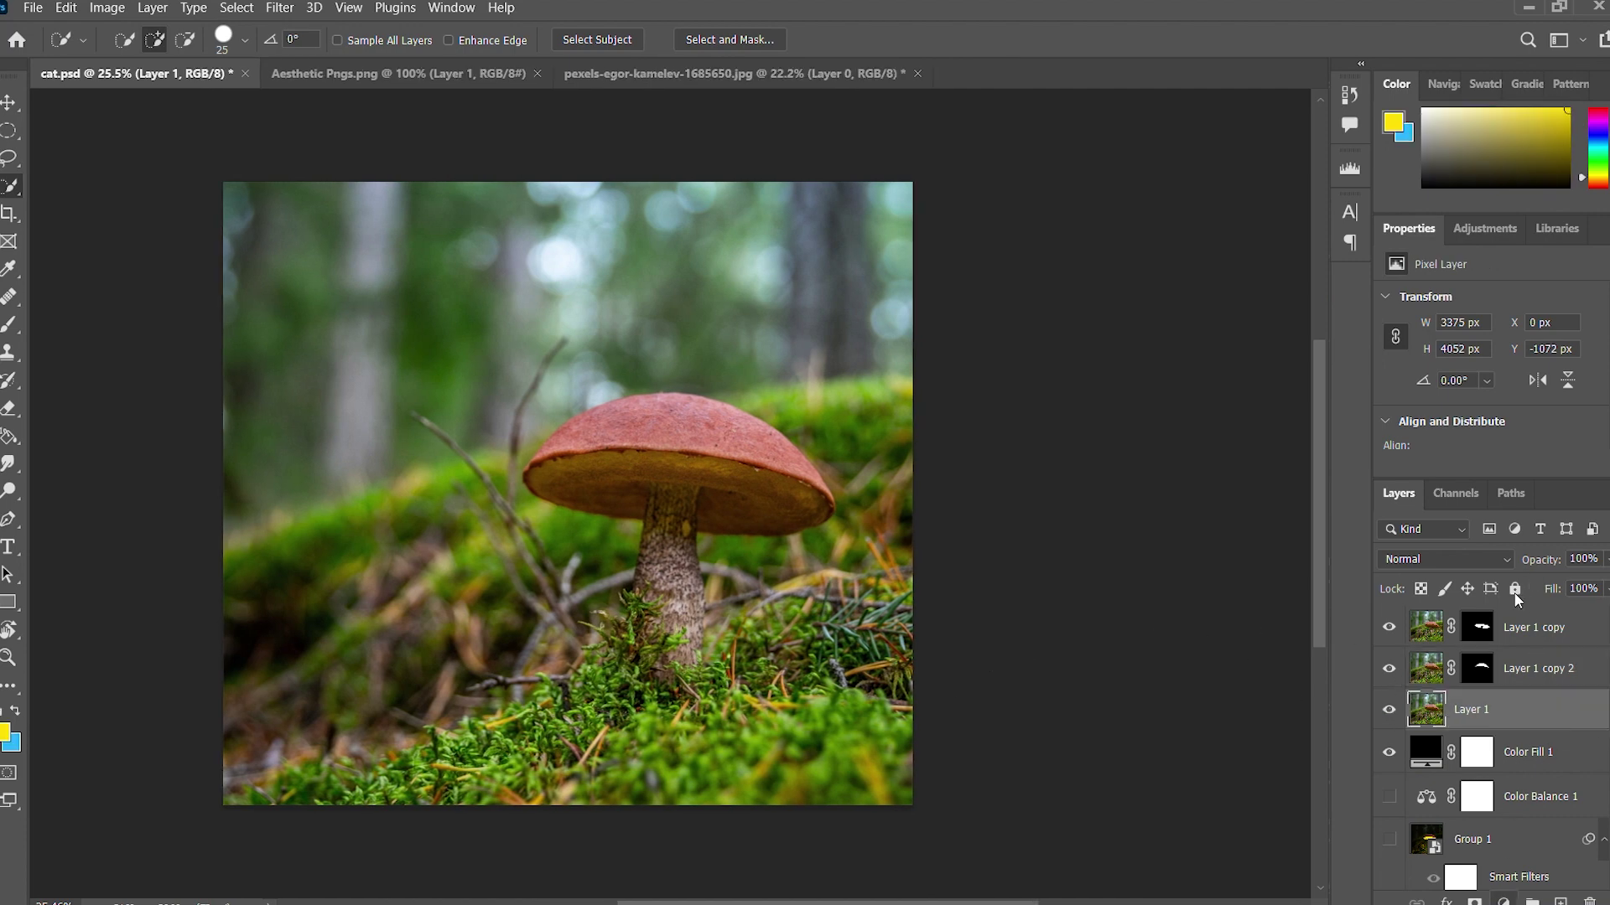
drag(1463, 394, 1549, 398)
mouse_move(1487, 356)
mouse_down()
mouse_move(1430, 356)
mouse_move(1459, 358)
mouse_up()
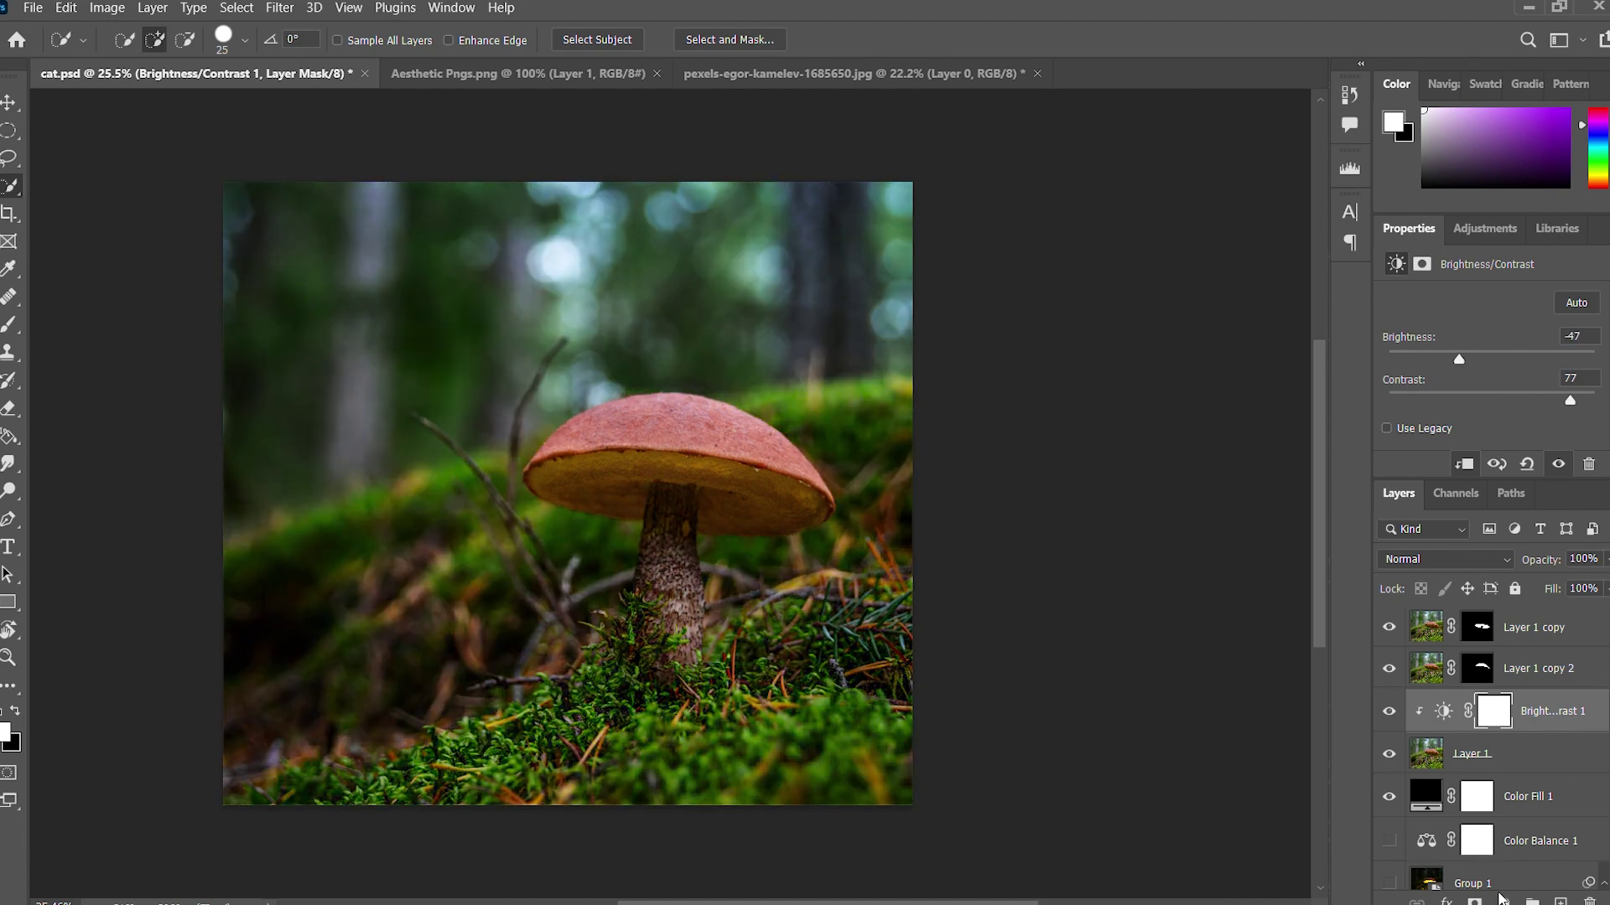
key(ctrl+l)
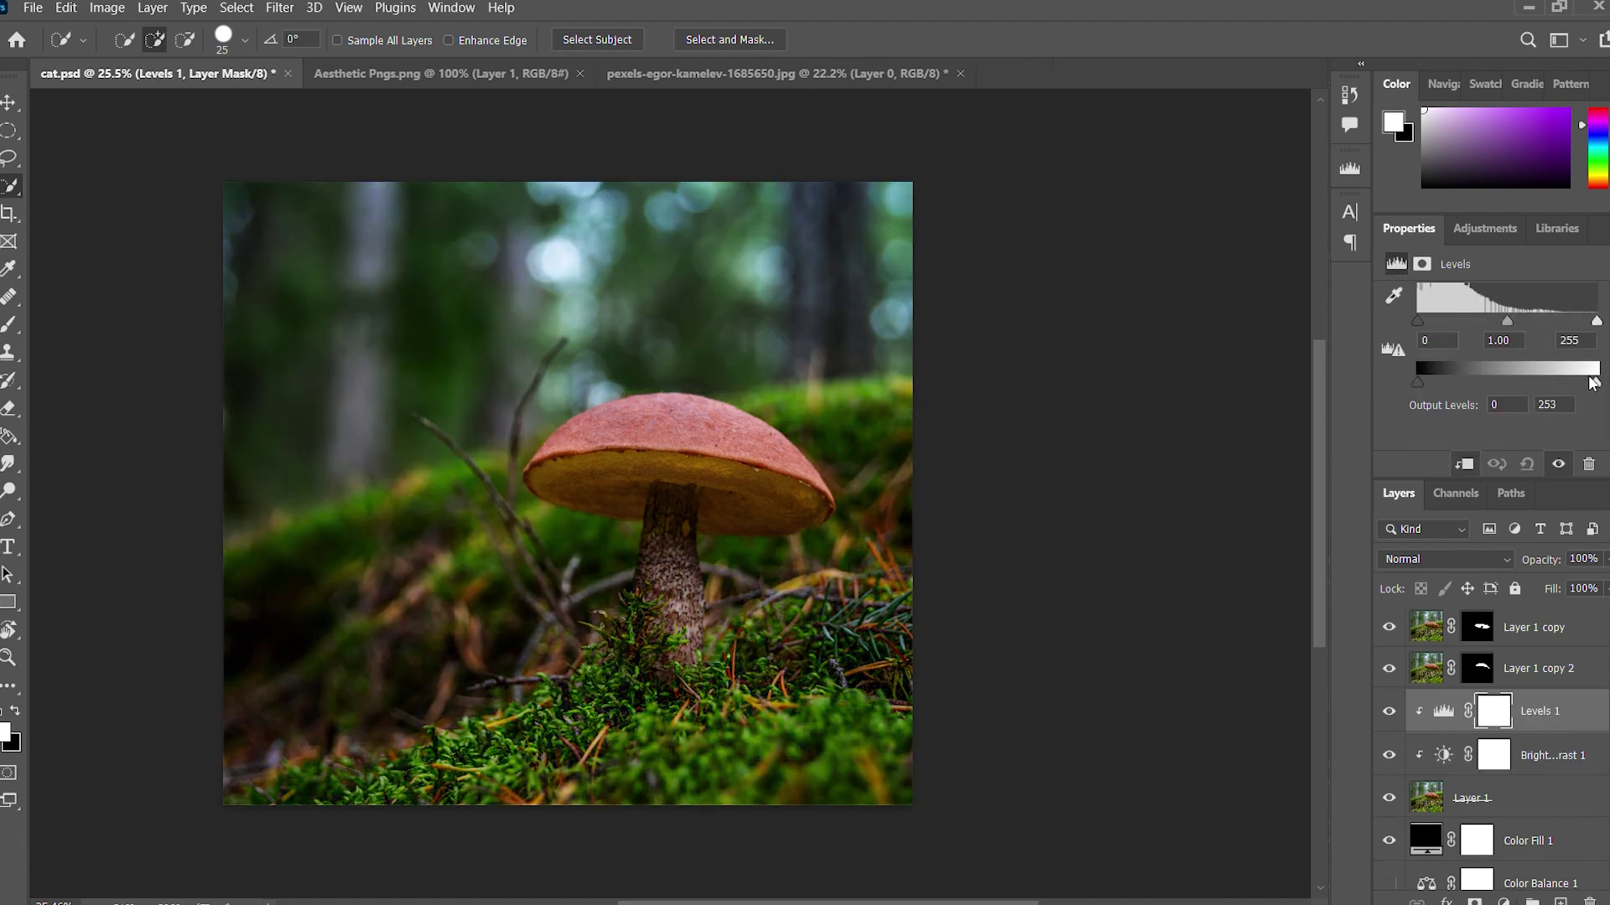
drag(1593, 384, 1499, 383)
- Duplicate the masked underside layer as Layer 1 copy 3
click(1527, 671)
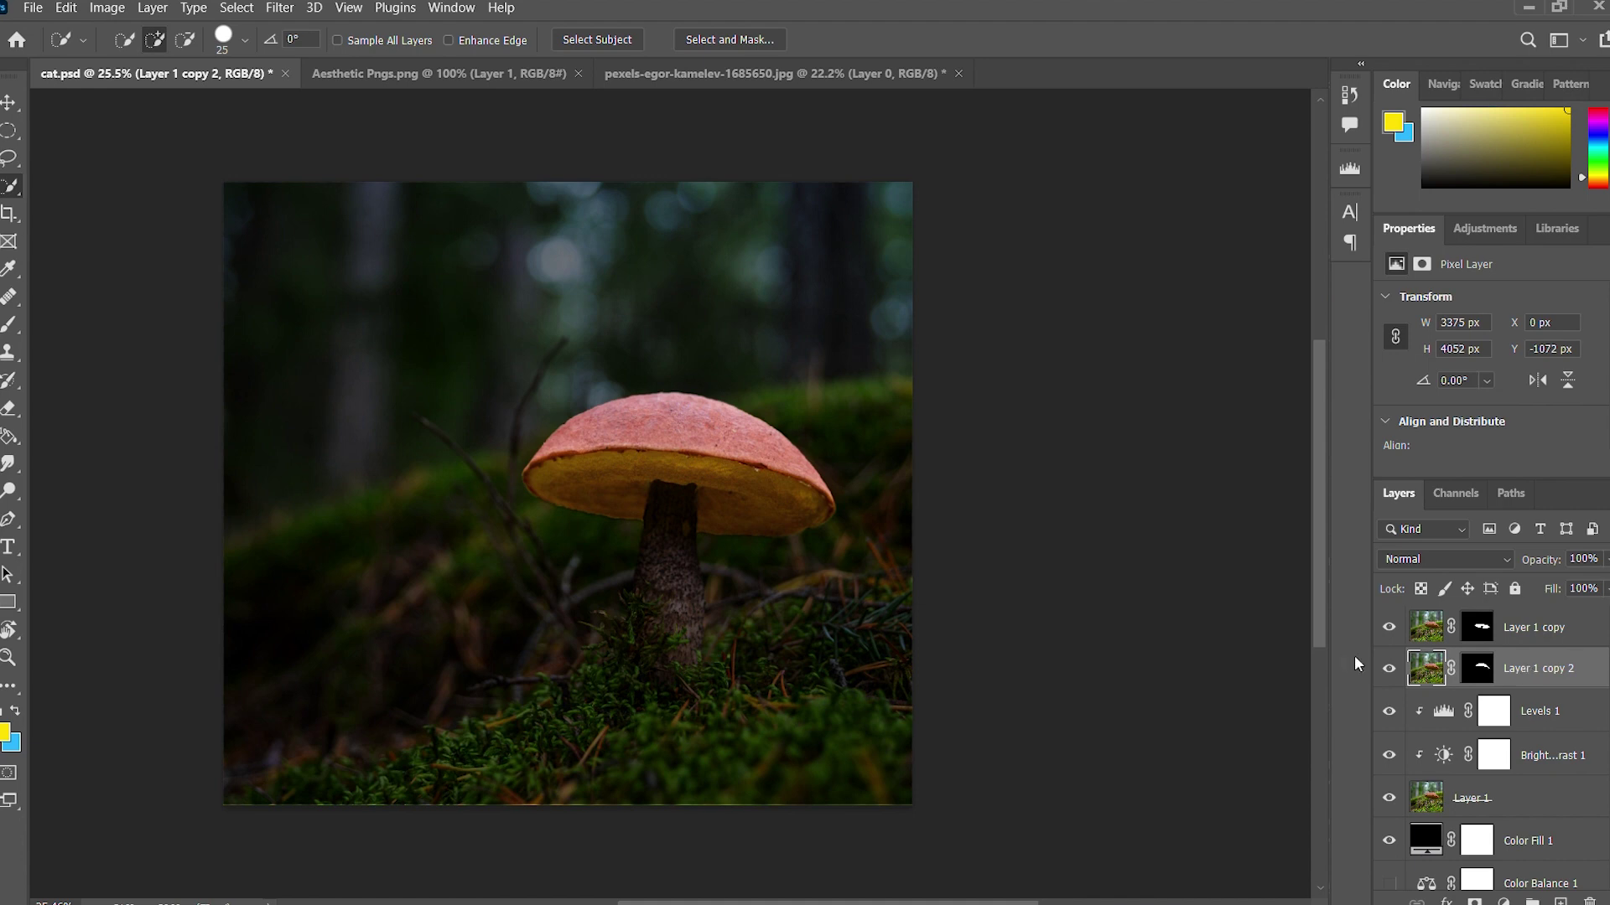
click(1526, 628)
key(ctrl+j)
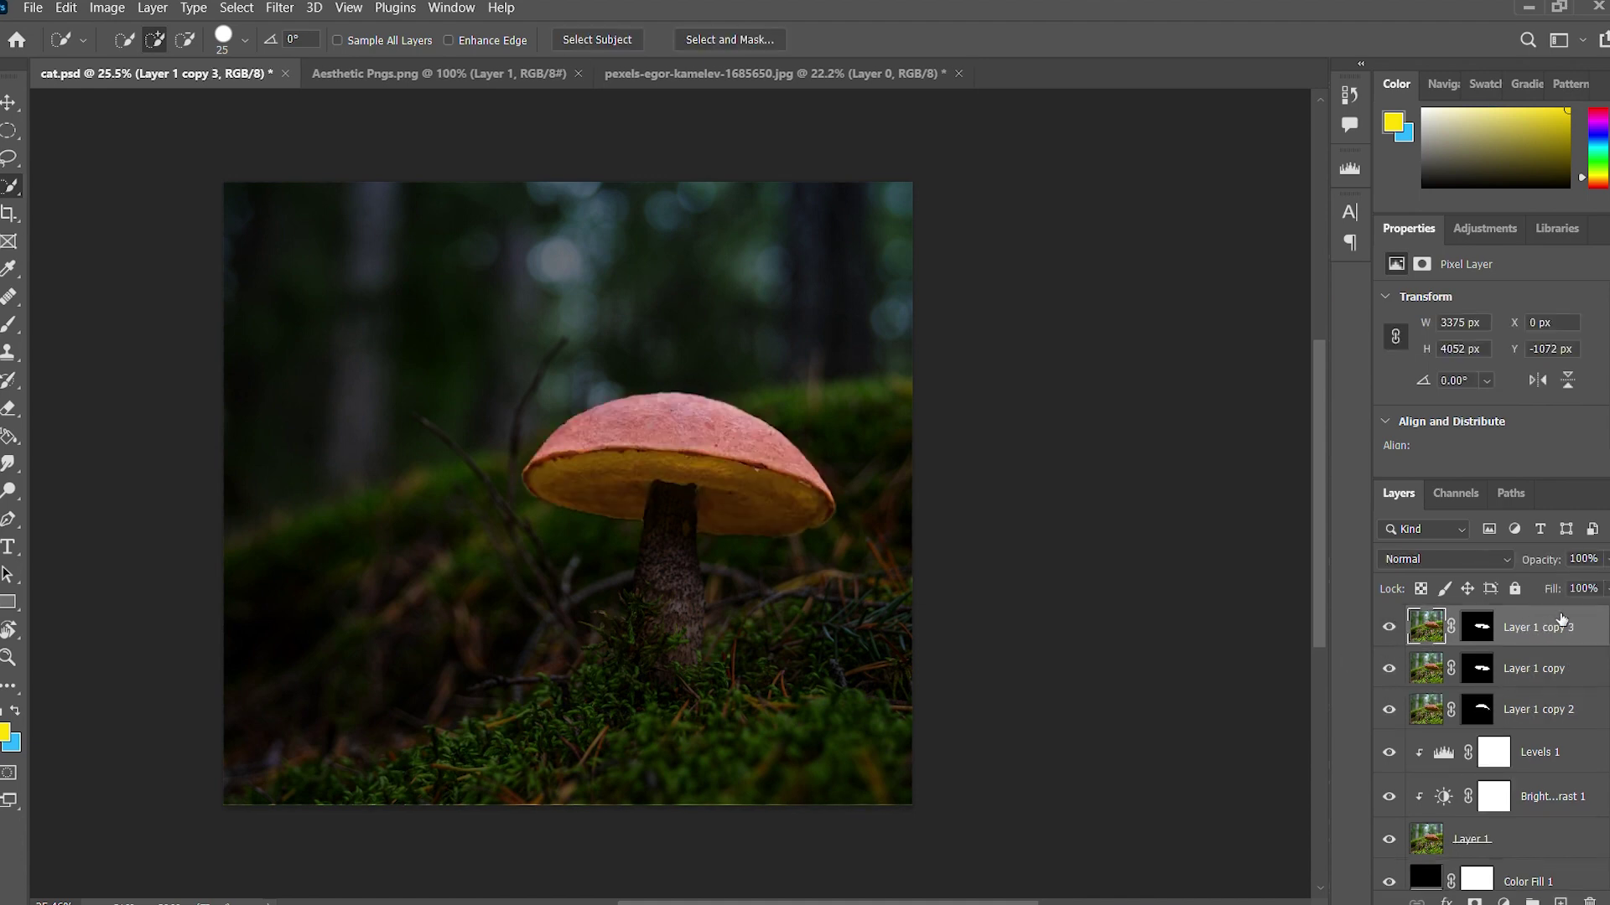
- Give Layer 1 copy a yellow Inner/Outer Glow with the Stroke removed
click(1534, 668)
key(h)
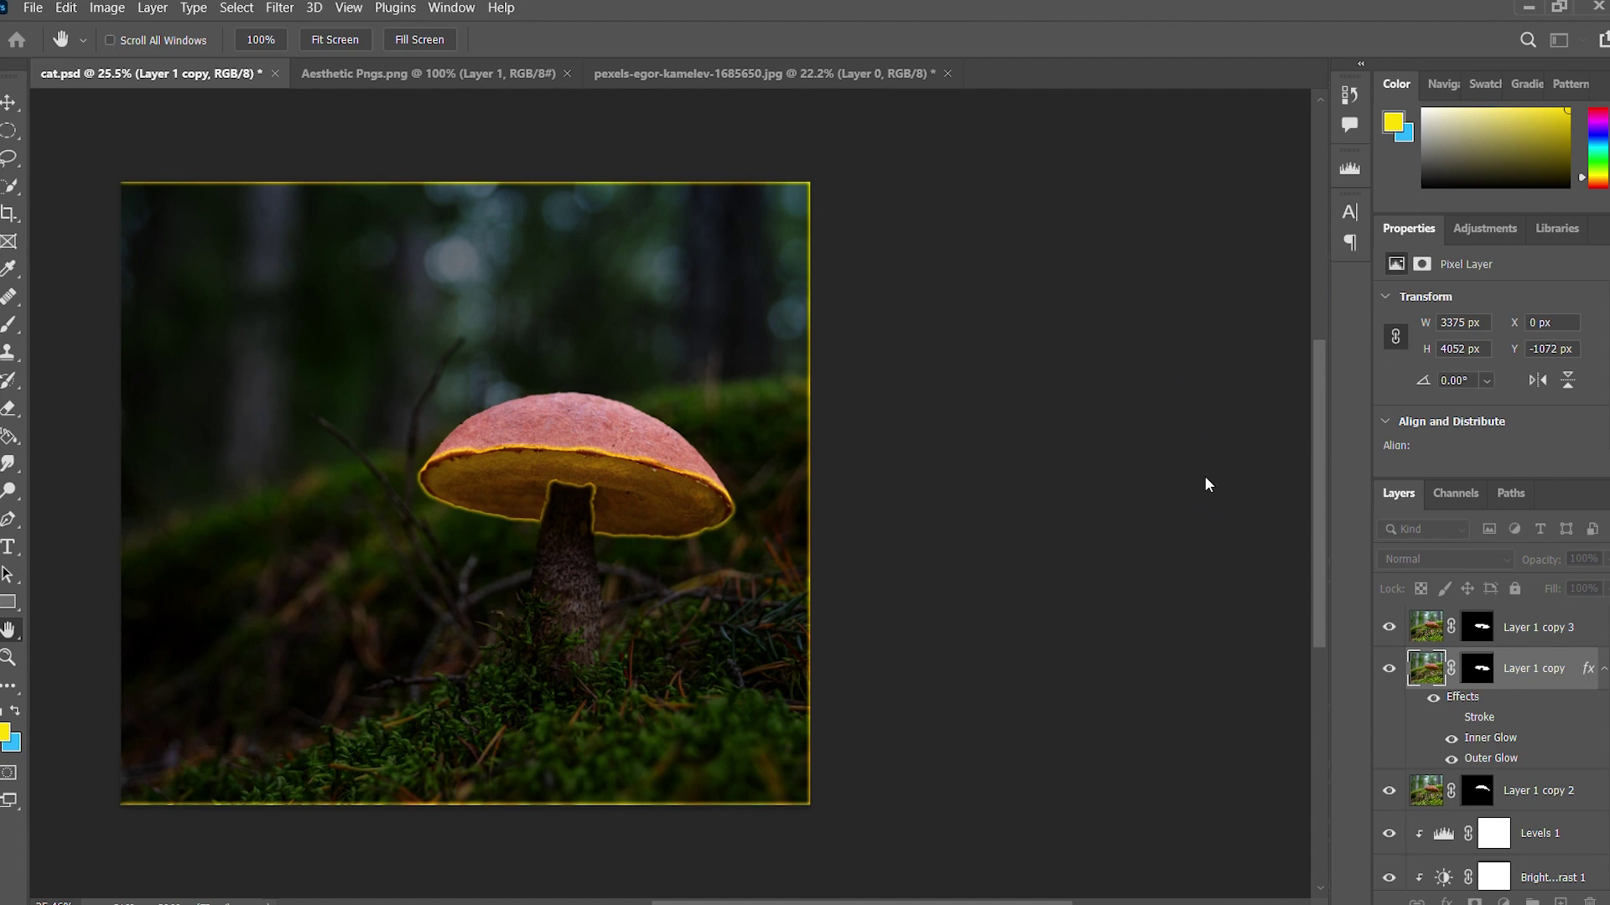
key(ctrl+z)
- Paint black on Layer 1 copy's mask with a large brush to hide the glow along the image edges
click(1476, 668)
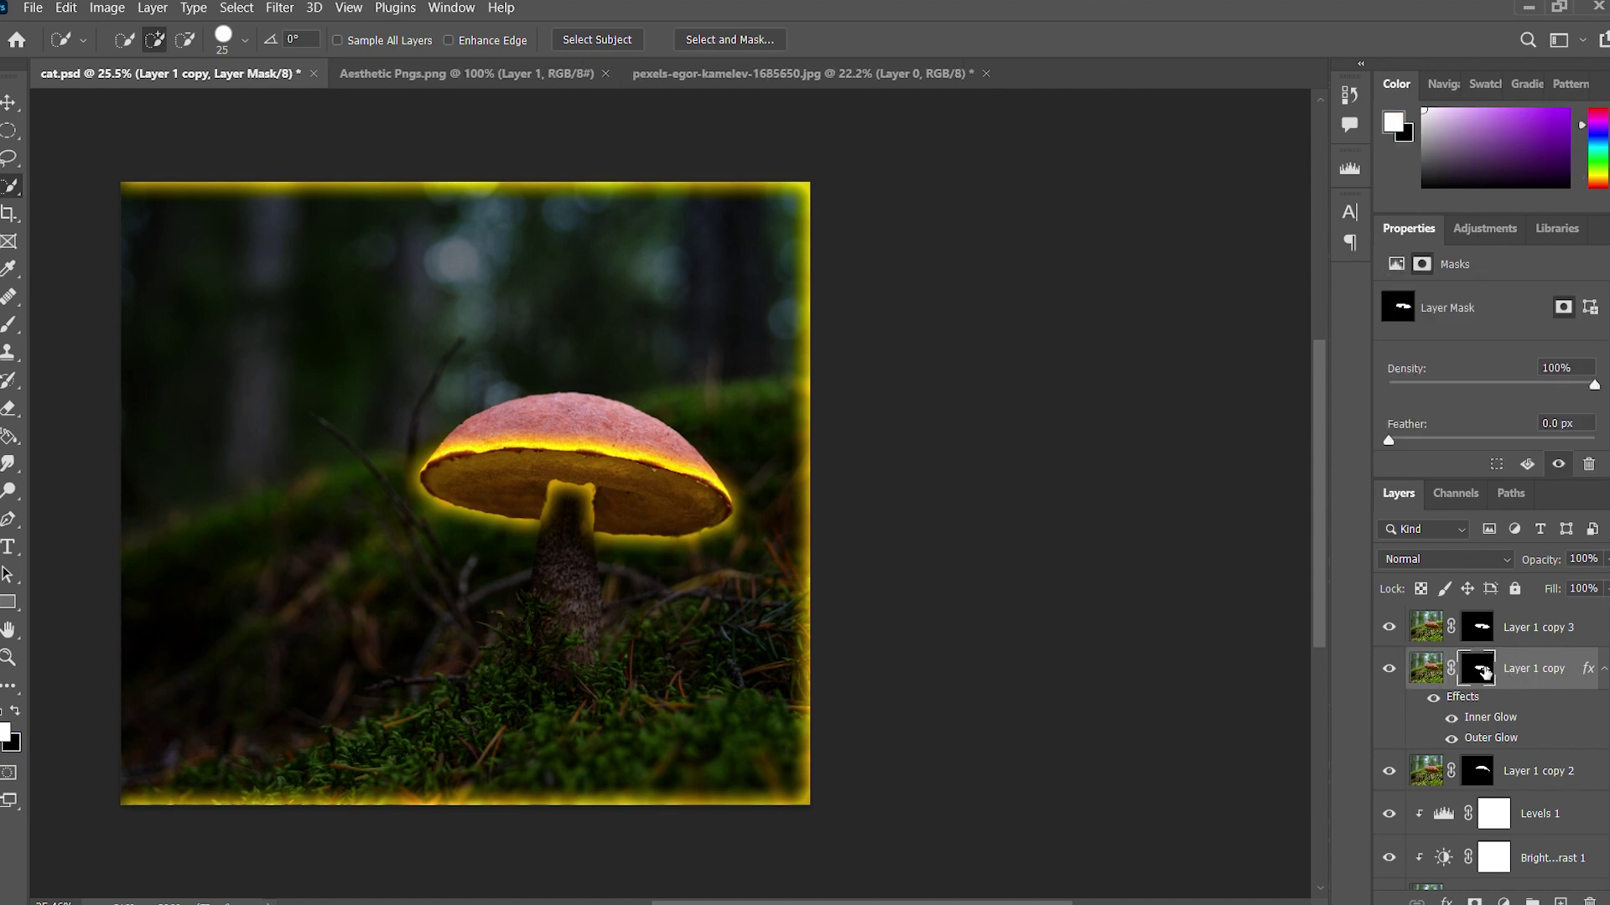
key(b)
alt+scroll(373, 313, up, 2)
scroll(374, 313, down, 1)
key(])
key(])
key(])
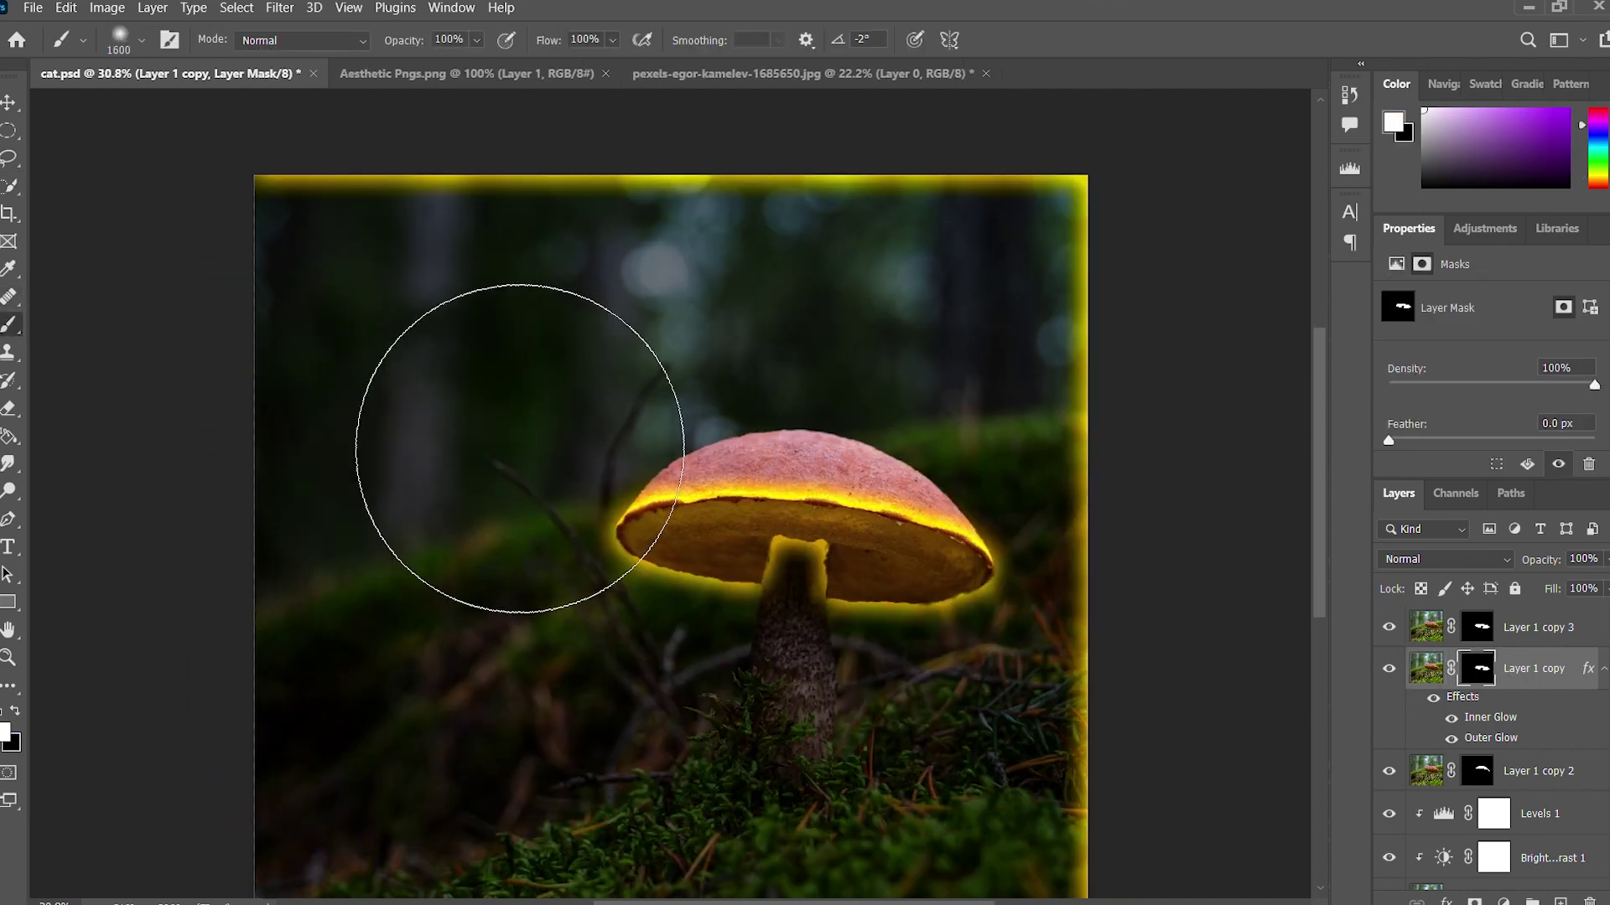
drag(520, 450, 514, 394)
key(ctrl+z)
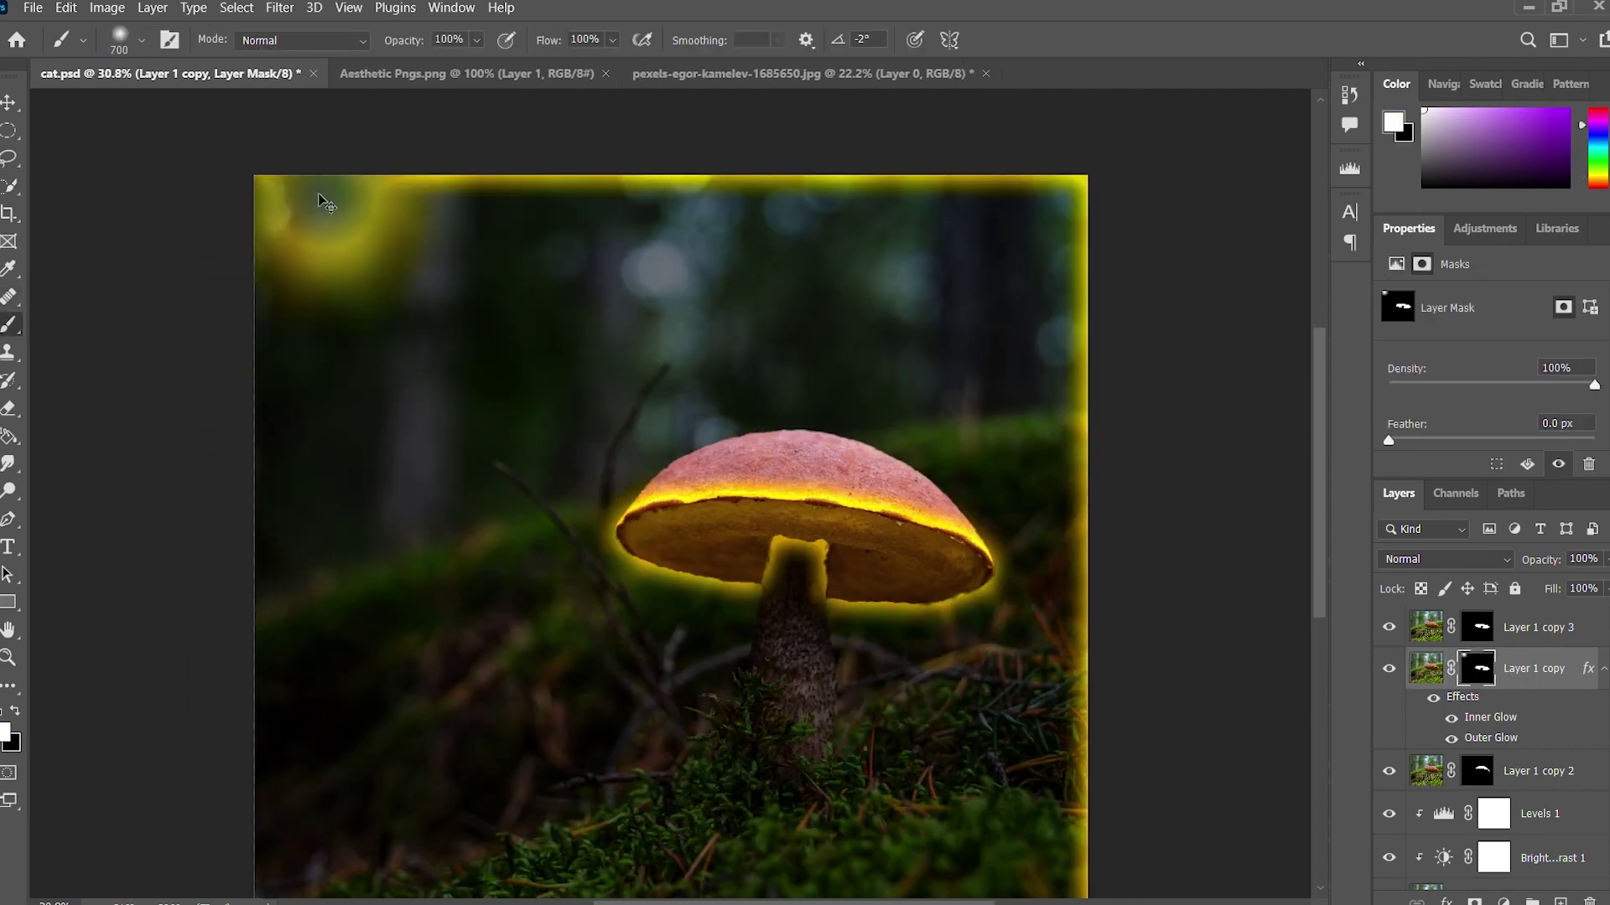
key(x)
mouse_move(388, 334)
mouse_down()
mouse_move(836, 255)
mouse_move(1161, 413)
mouse_move(1200, 546)
mouse_move(456, 855)
mouse_up()
- Select Layer 1 copy 3 and set its blend mode to Overlay
alt+scroll(1092, 453, up, 1)
click(1518, 770)
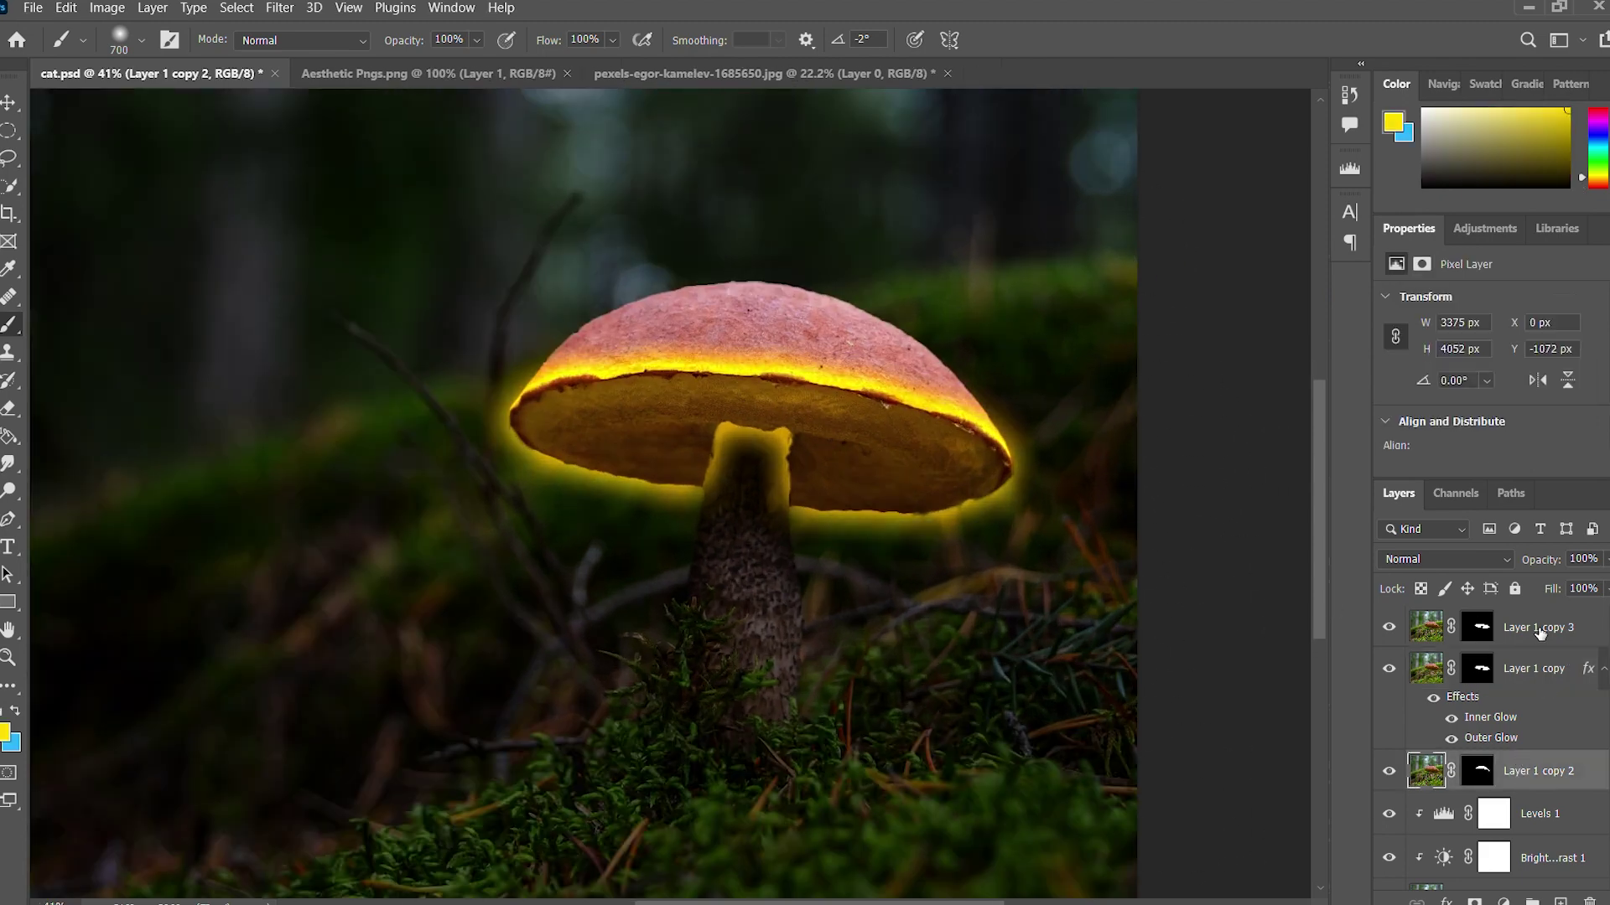
click(1509, 627)
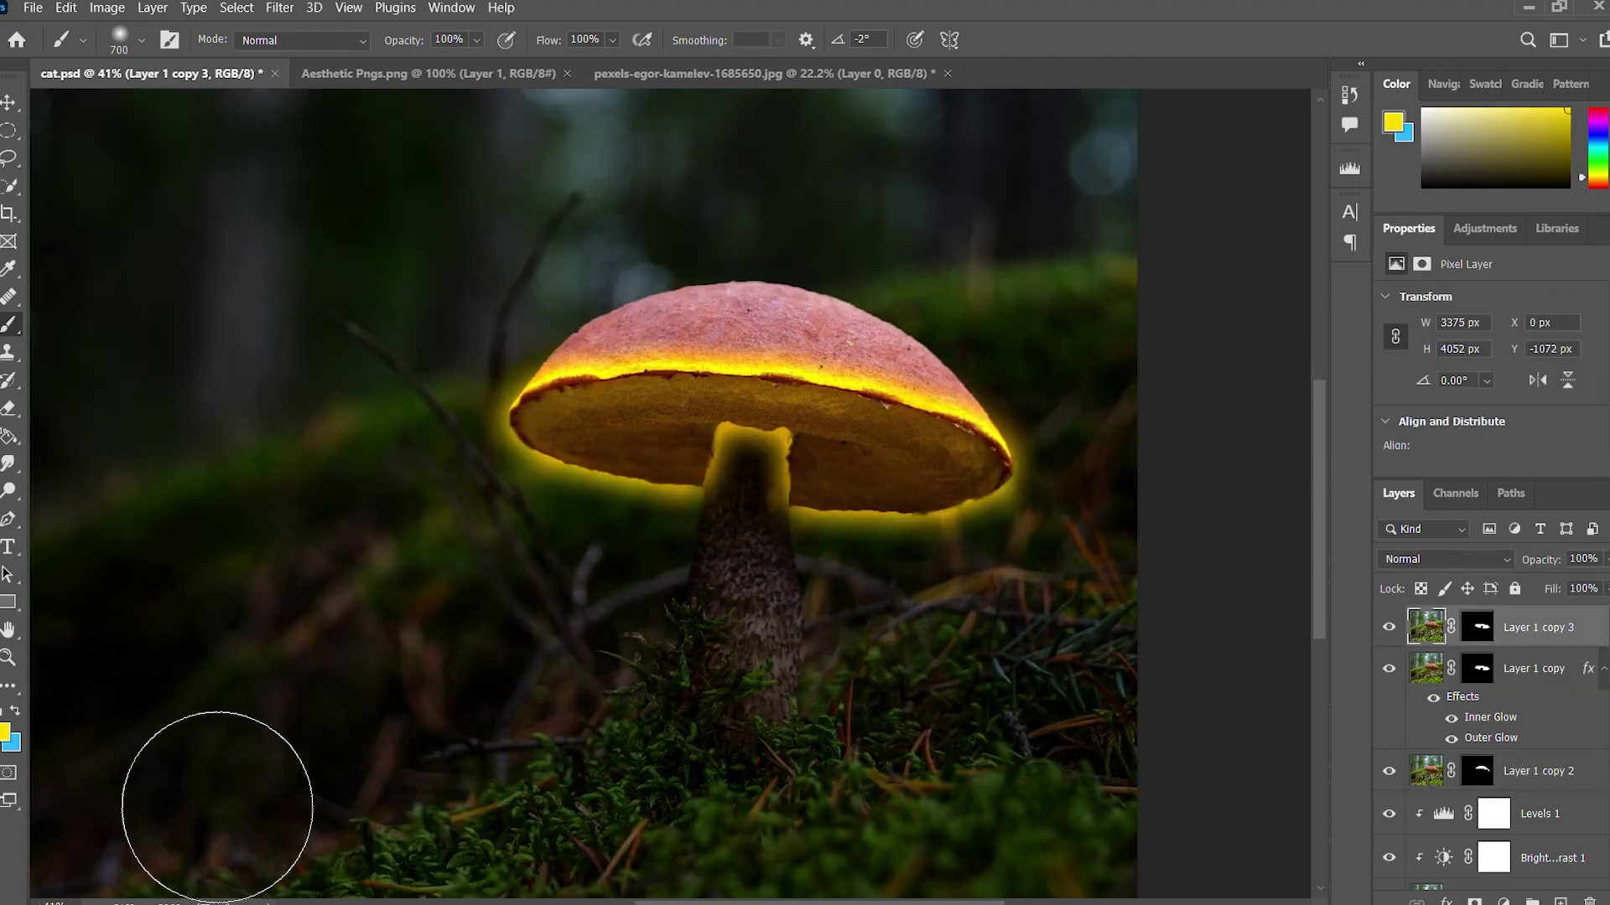
scroll(1439, 556, down, 12)
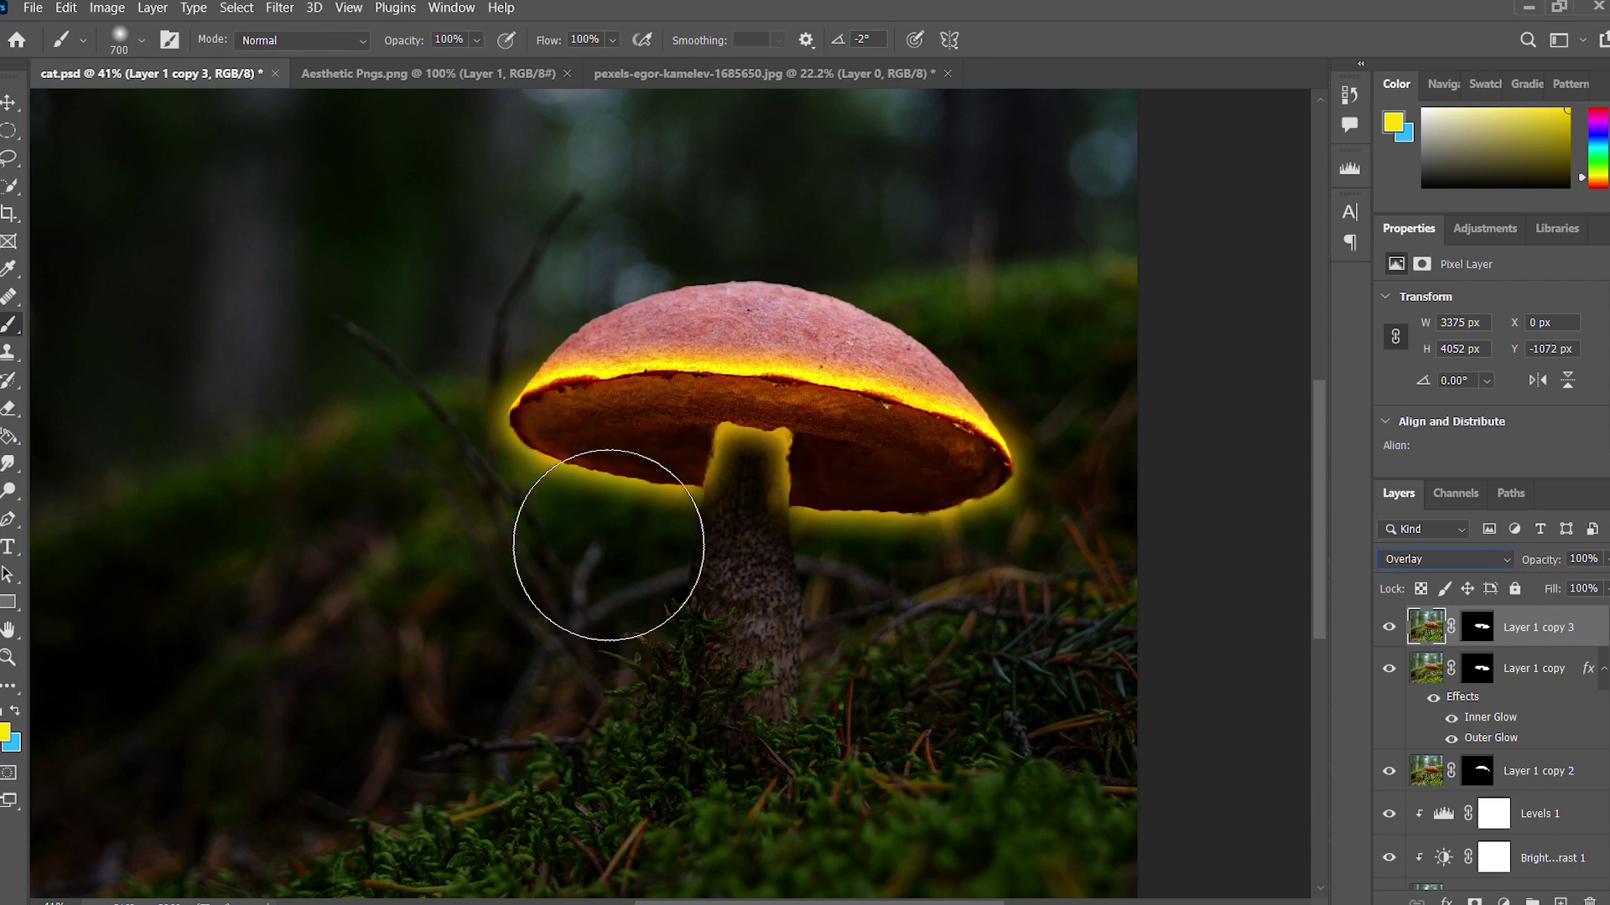
- Load the cap underside selection from the mask thumbnail and fill the mask with black
click(1476, 627)
key(d)
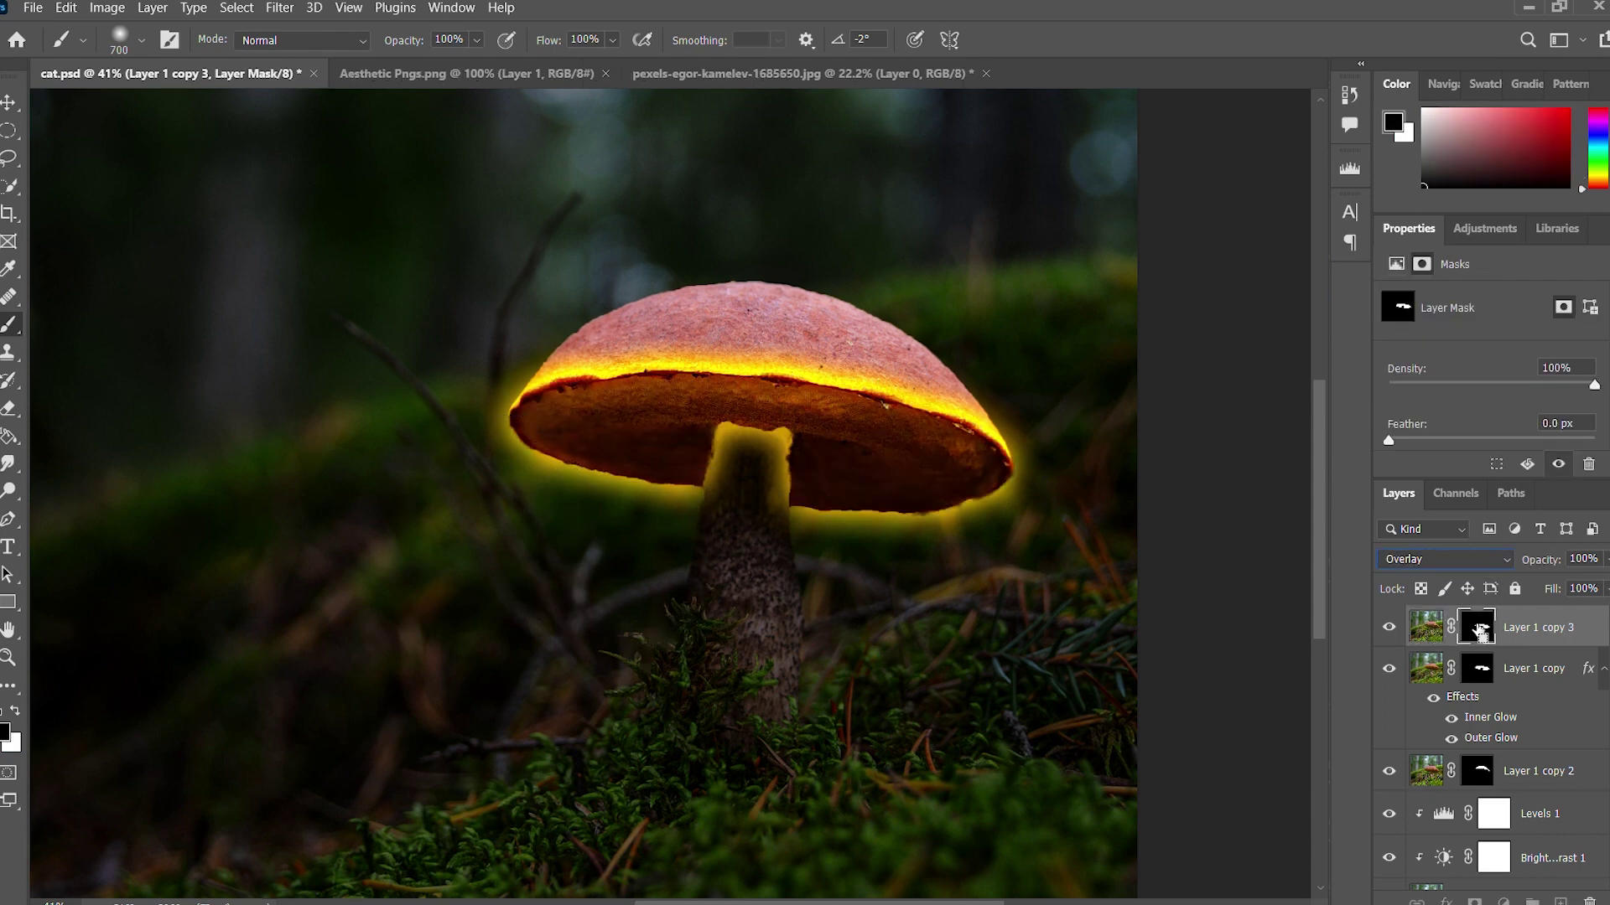
key(alt+BackSpace)
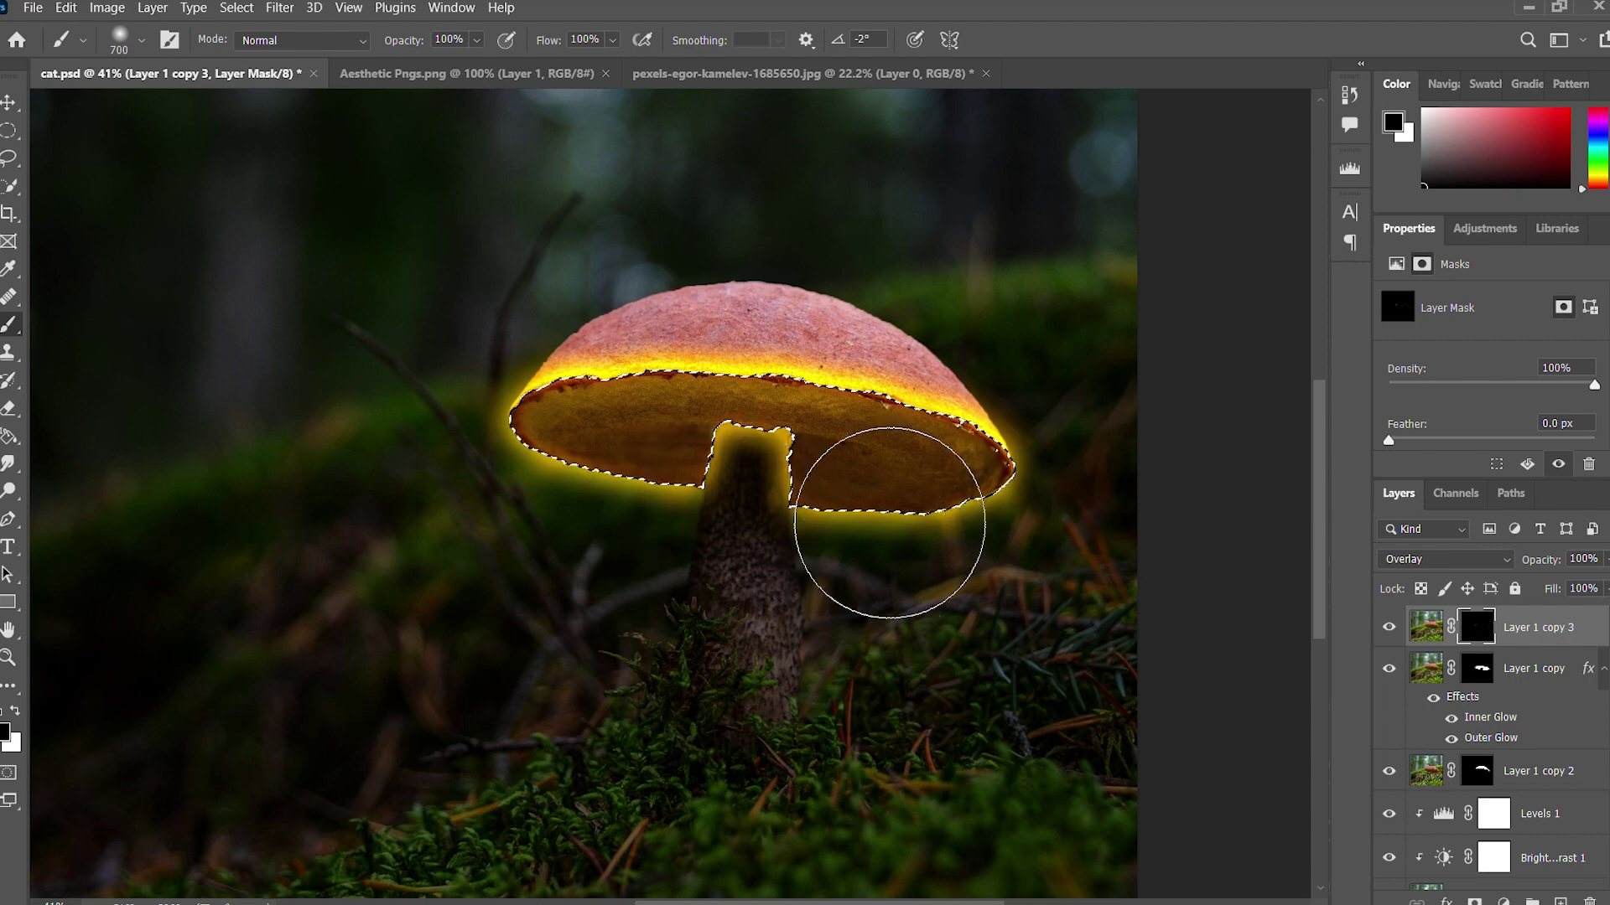
key(ctrl+d)
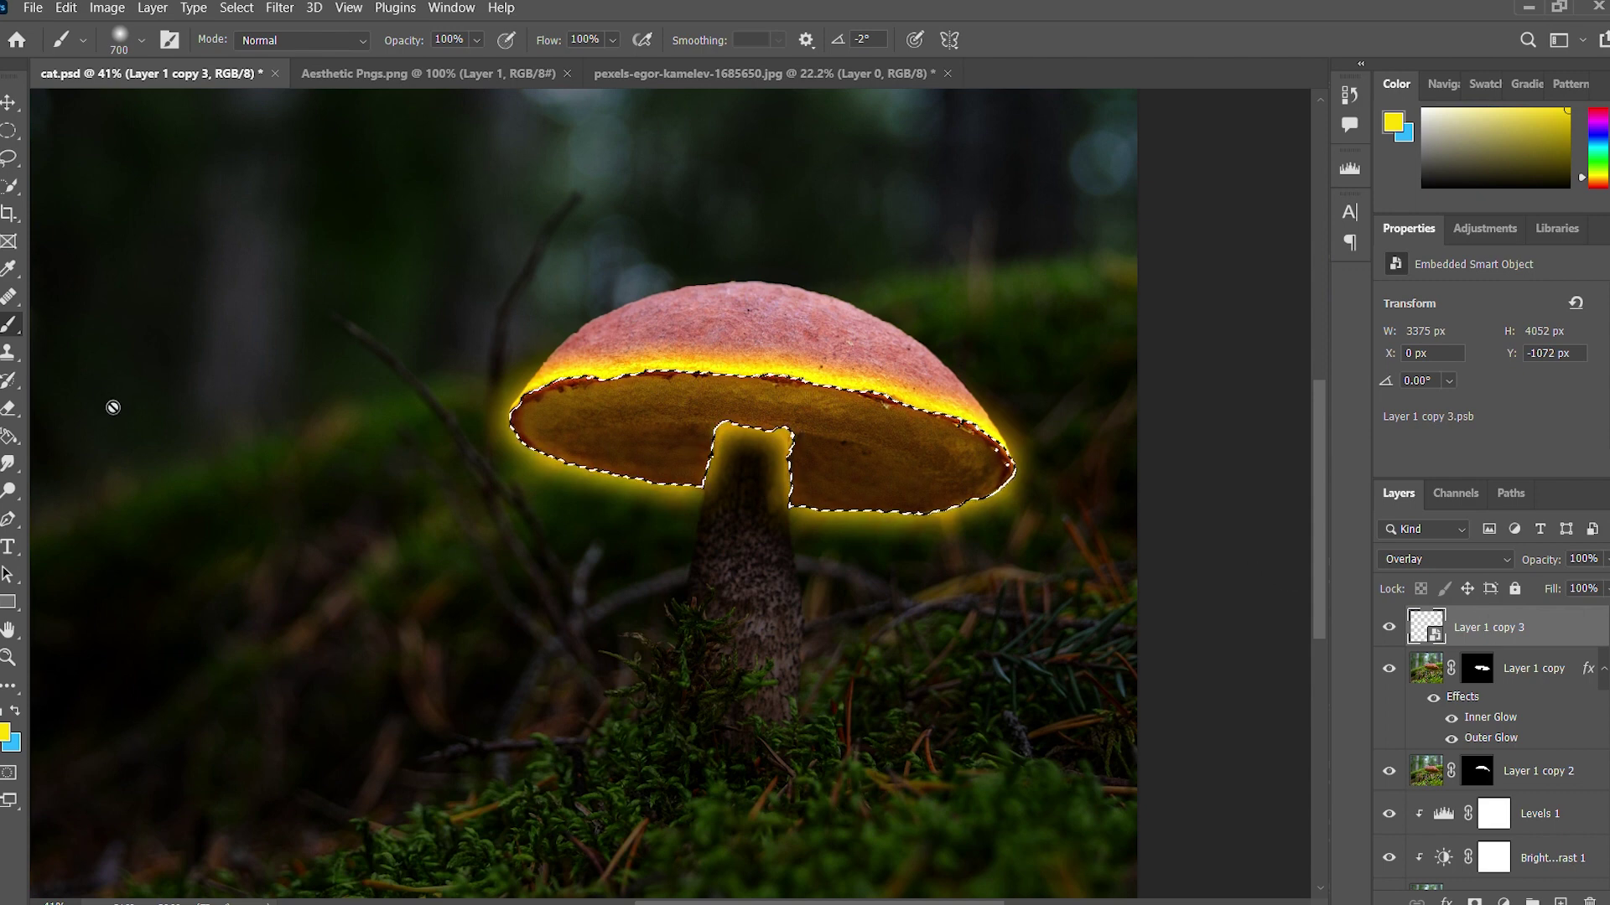
- Paint the cap underside bright orange inside the selection, then deselect
mouse_move(799, 364)
mouse_down()
mouse_move(1017, 575)
mouse_move(737, 514)
mouse_move(784, 498)
mouse_up()
key(ctrl+d)
scroll(1268, 740, down, 1)
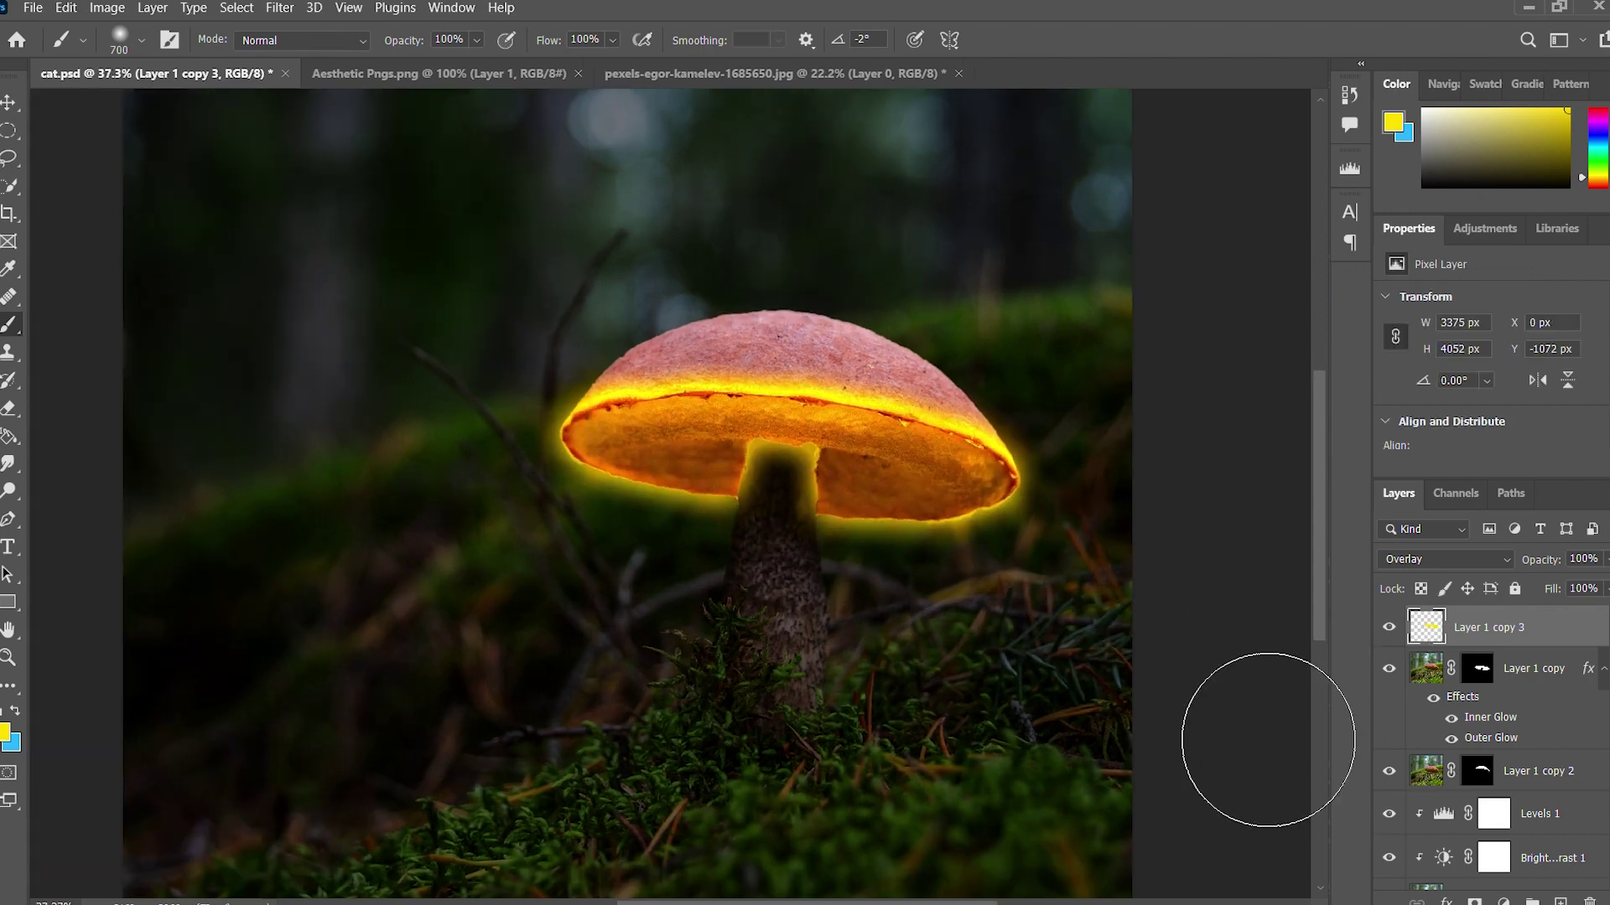
click(1493, 725)
key(h)
drag(1073, 439, 798, 440)
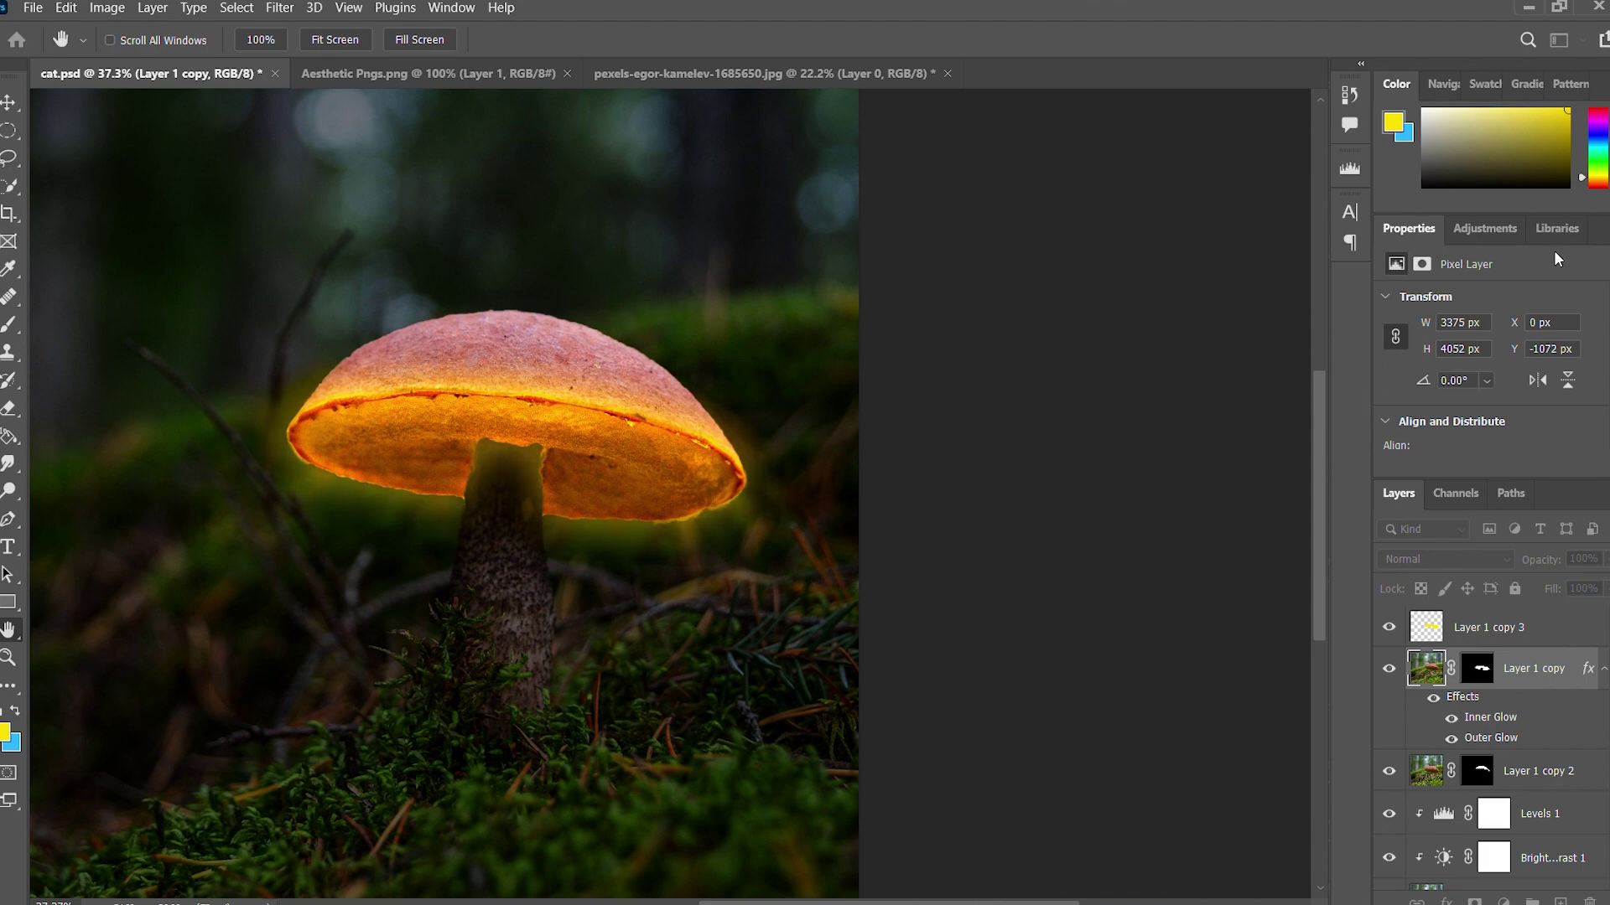
key(b)
key(ctrl+0)
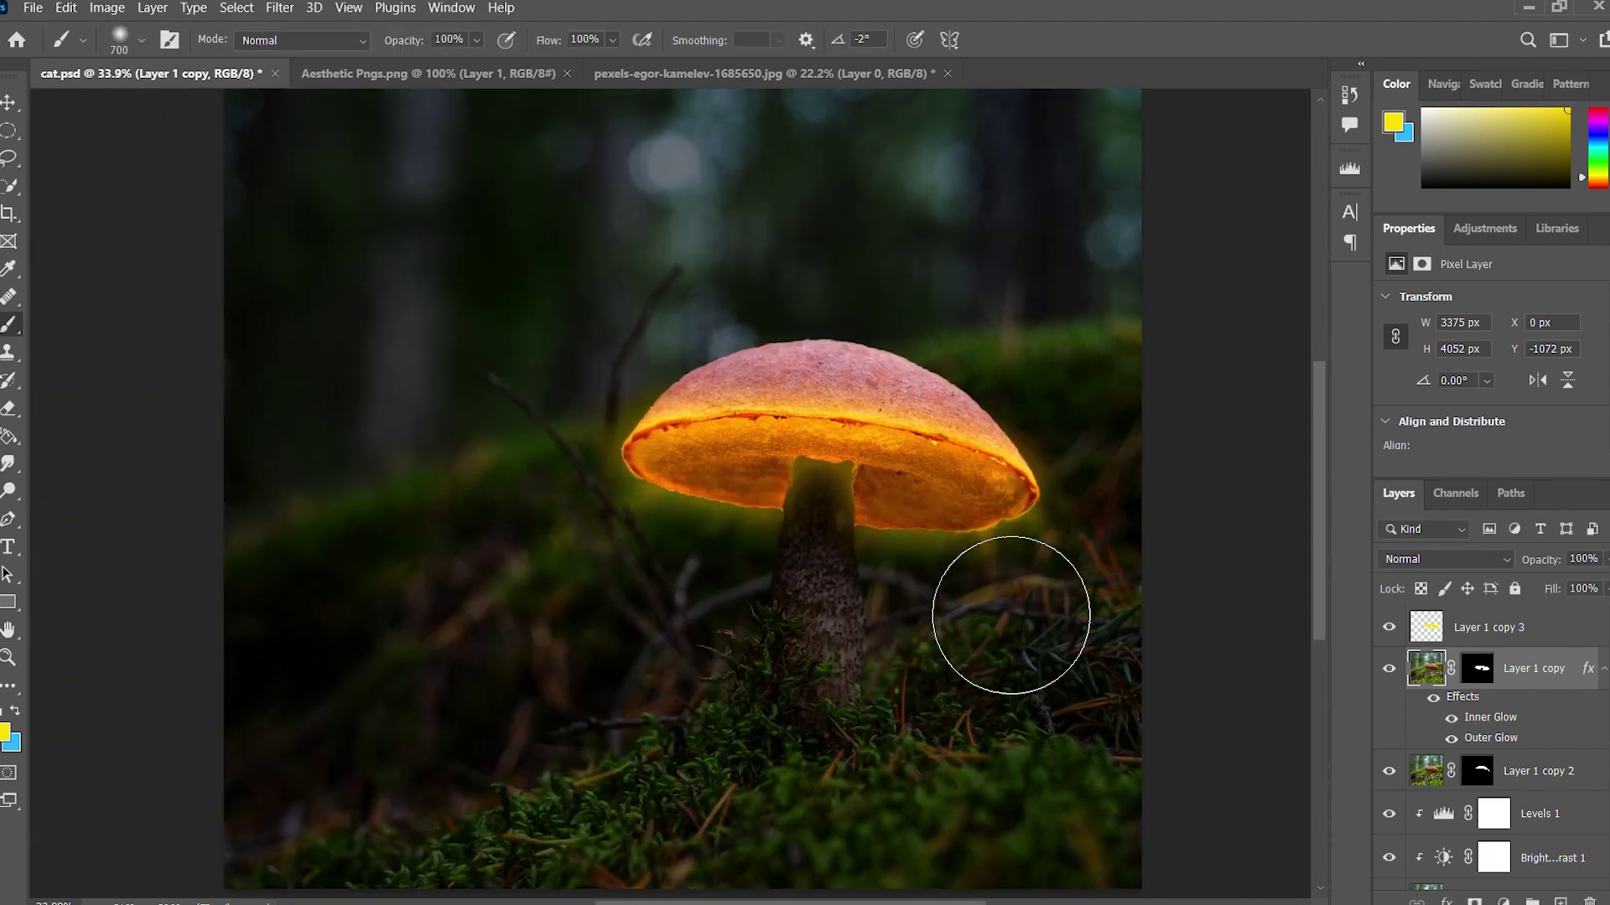
- On a new Overlay Layer 2, brush yellow light over the stem and surrounding moss
key(ctrl+shift+alt+n)
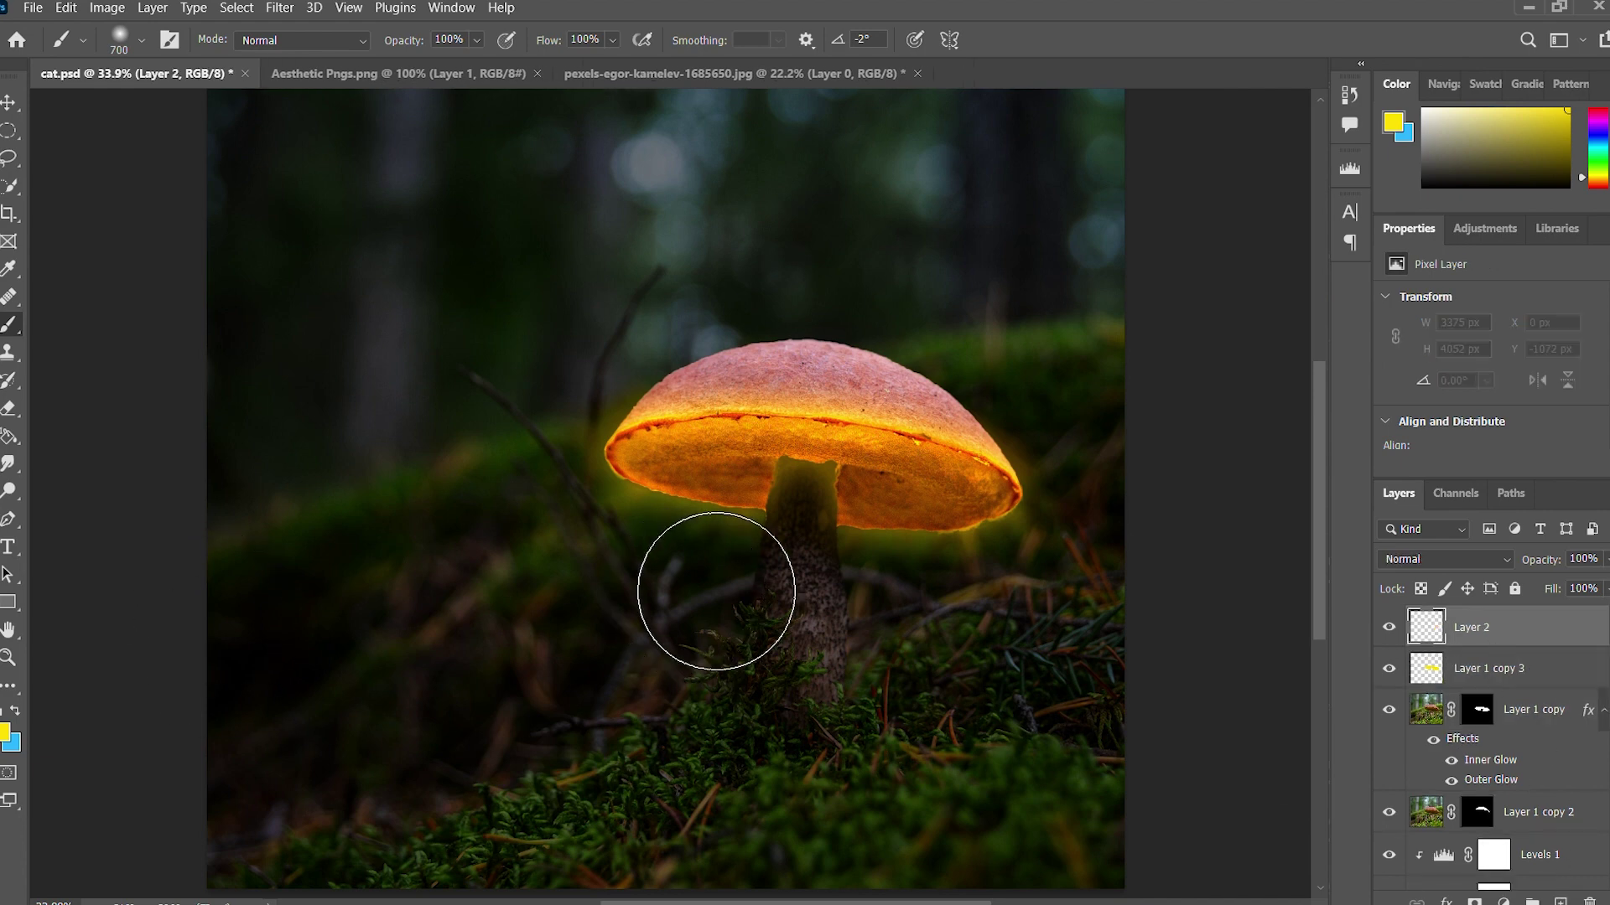
mouse_move(637, 503)
mouse_down()
mouse_move(668, 632)
mouse_move(586, 755)
mouse_up()
scroll(1017, 557, down, 2)
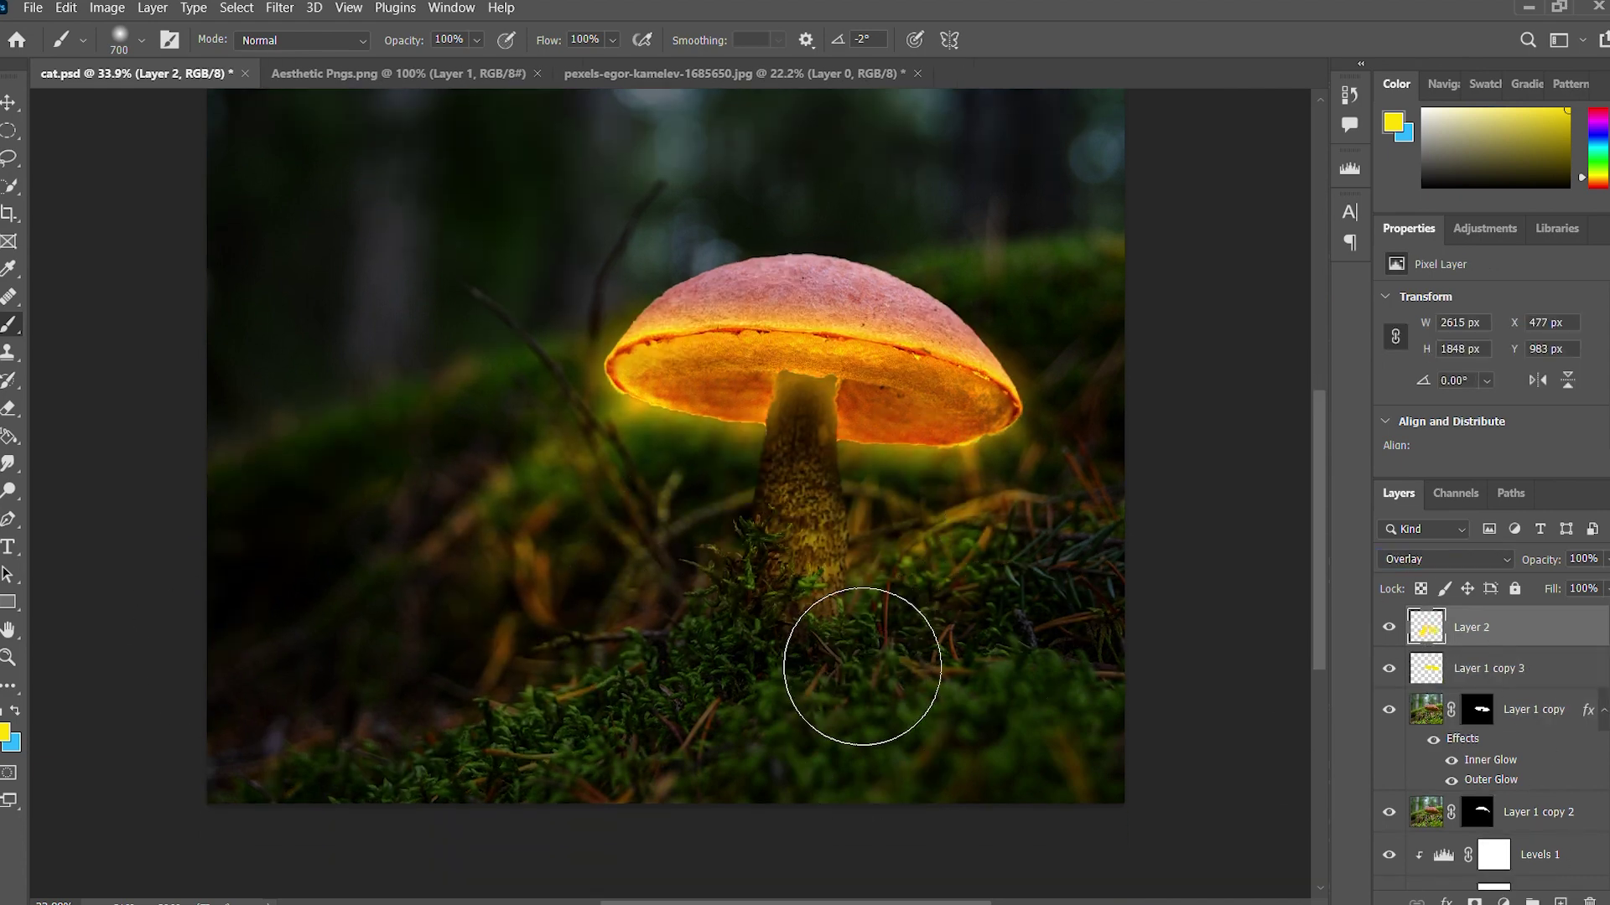
drag(838, 503, 863, 668)
scroll(1091, 678, down, 2)
mouse_move(1091, 678)
mouse_down()
mouse_move(797, 671)
mouse_move(564, 736)
mouse_move(995, 585)
mouse_move(876, 555)
mouse_move(665, 701)
mouse_move(1078, 646)
mouse_move(1179, 555)
mouse_up()
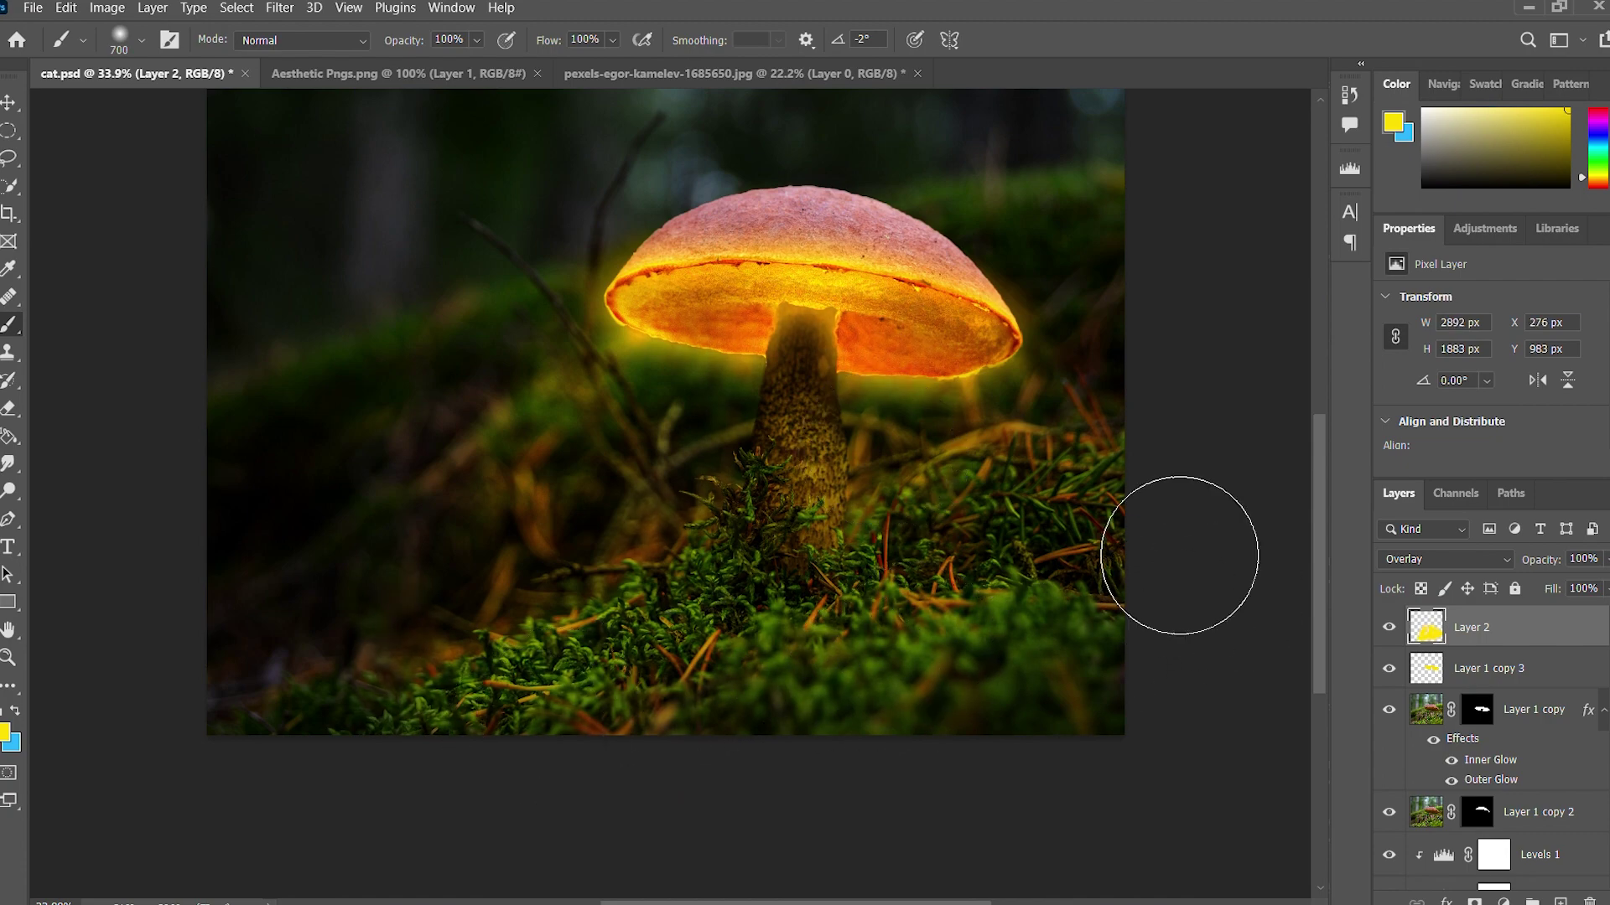
click(1561, 893)
scroll(827, 521, up, 2)
scroll(827, 521, down, 3)
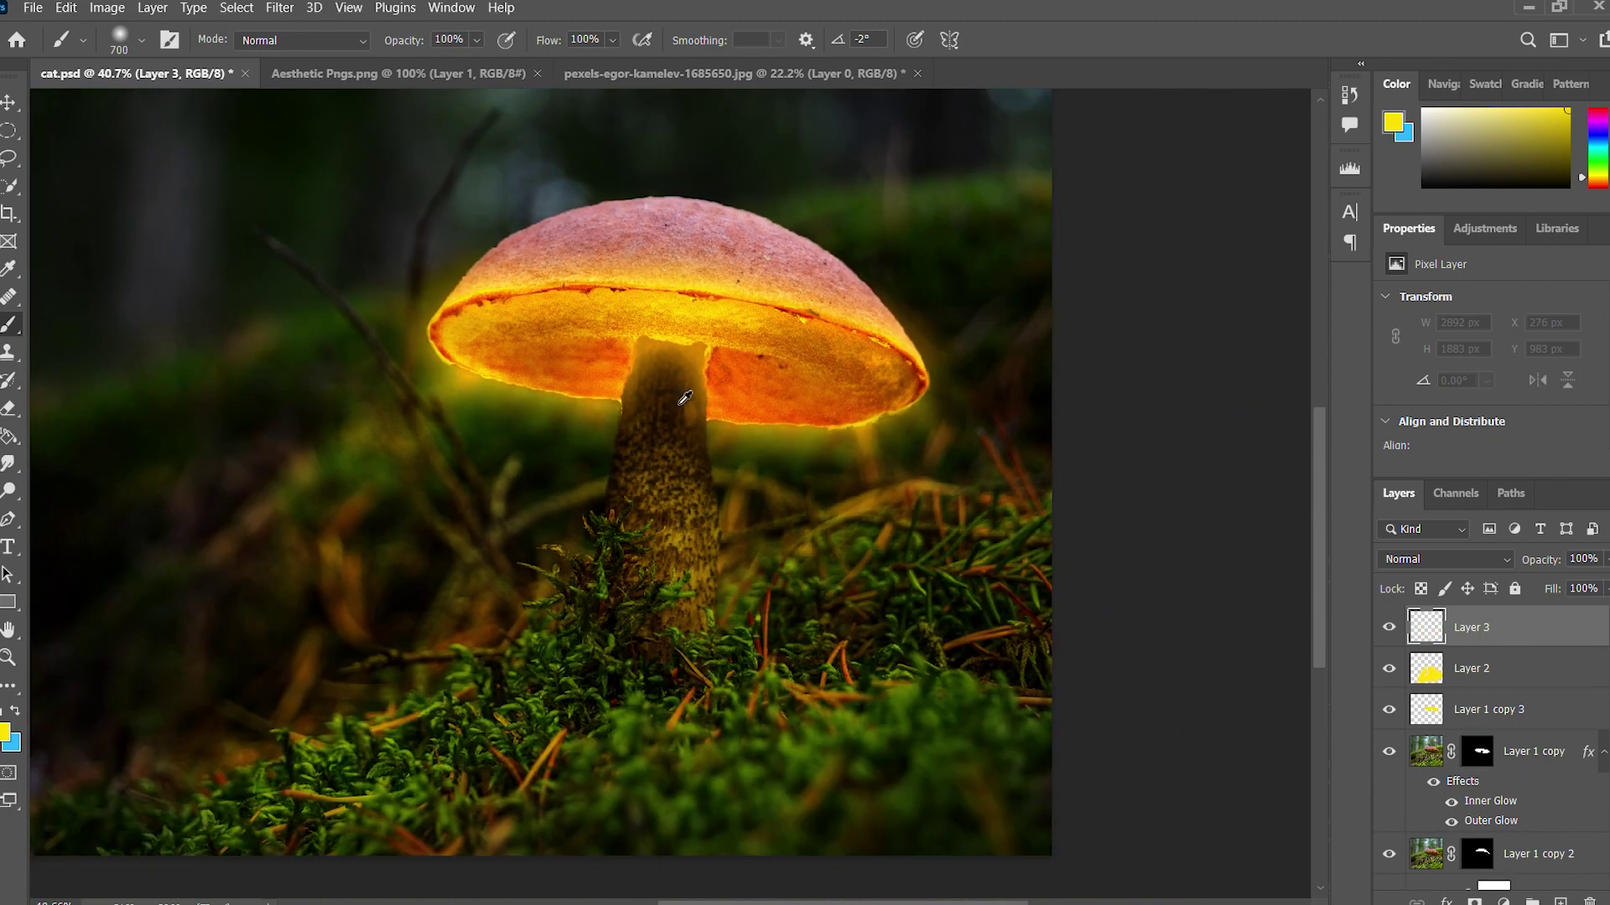
scroll(1008, 634, up, 1)
scroll(998, 617, up, 2)
- Remove the empty Layer 3 and drag the tabby cat from Aesthetic Pngs.png into the forest scene
scroll(998, 616, down, 1)
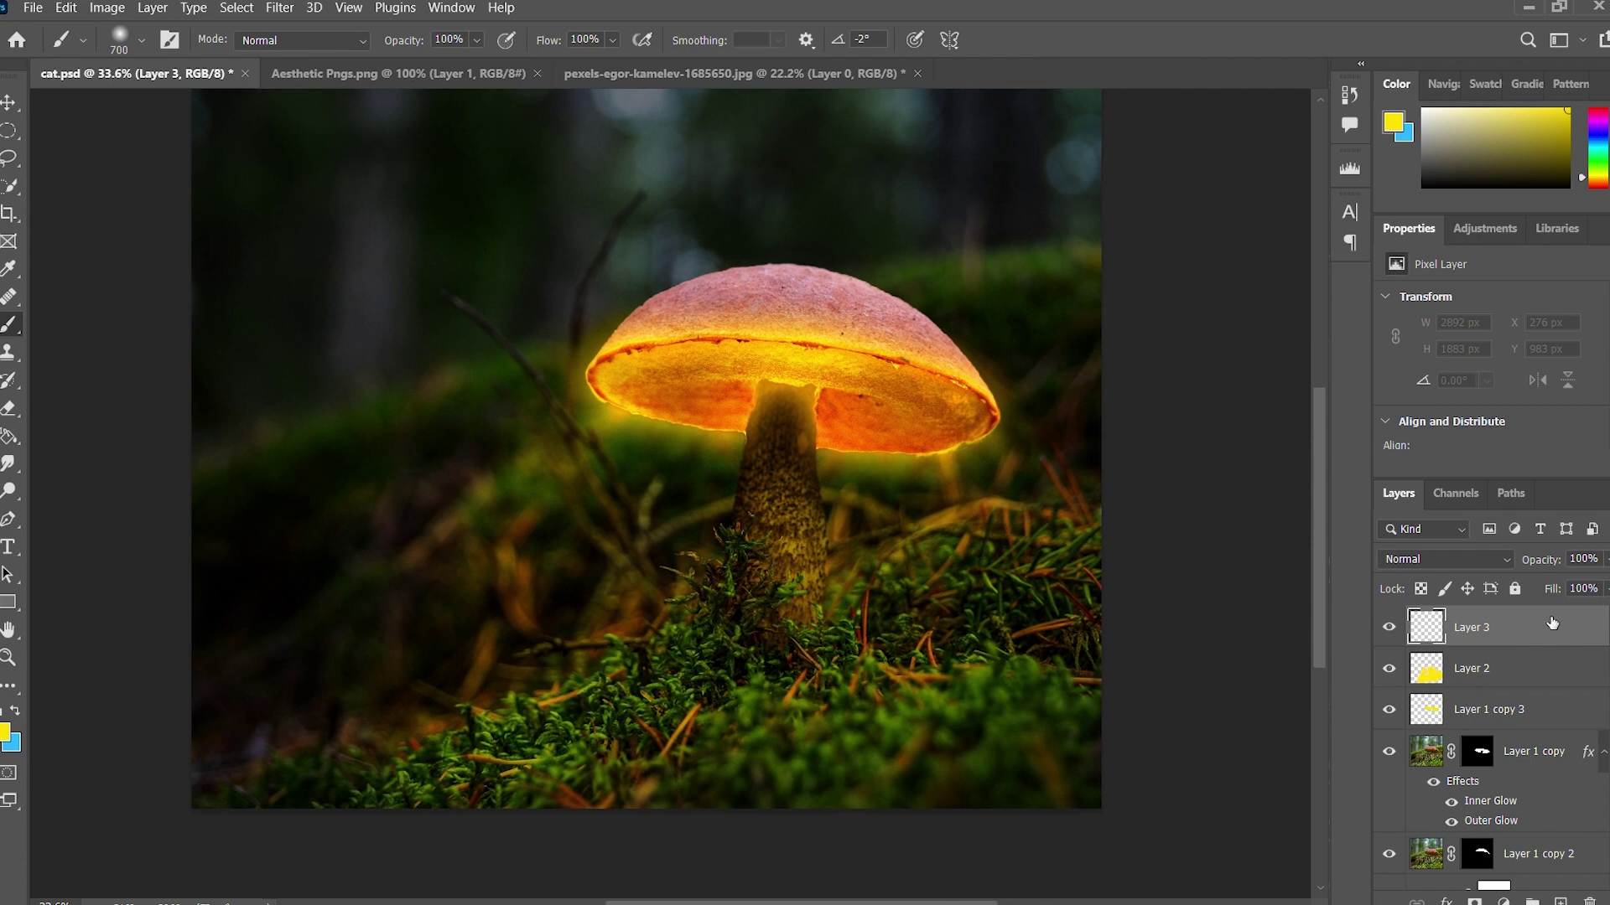
key(ctrl+z)
click(398, 73)
key(v)
mouse_move(603, 452)
mouse_down()
mouse_move(514, 634)
mouse_move(511, 696)
mouse_up()
- Rotate and scale the cat onto the moss at lower left, looking up at the mushroom
key(ctrl+t)
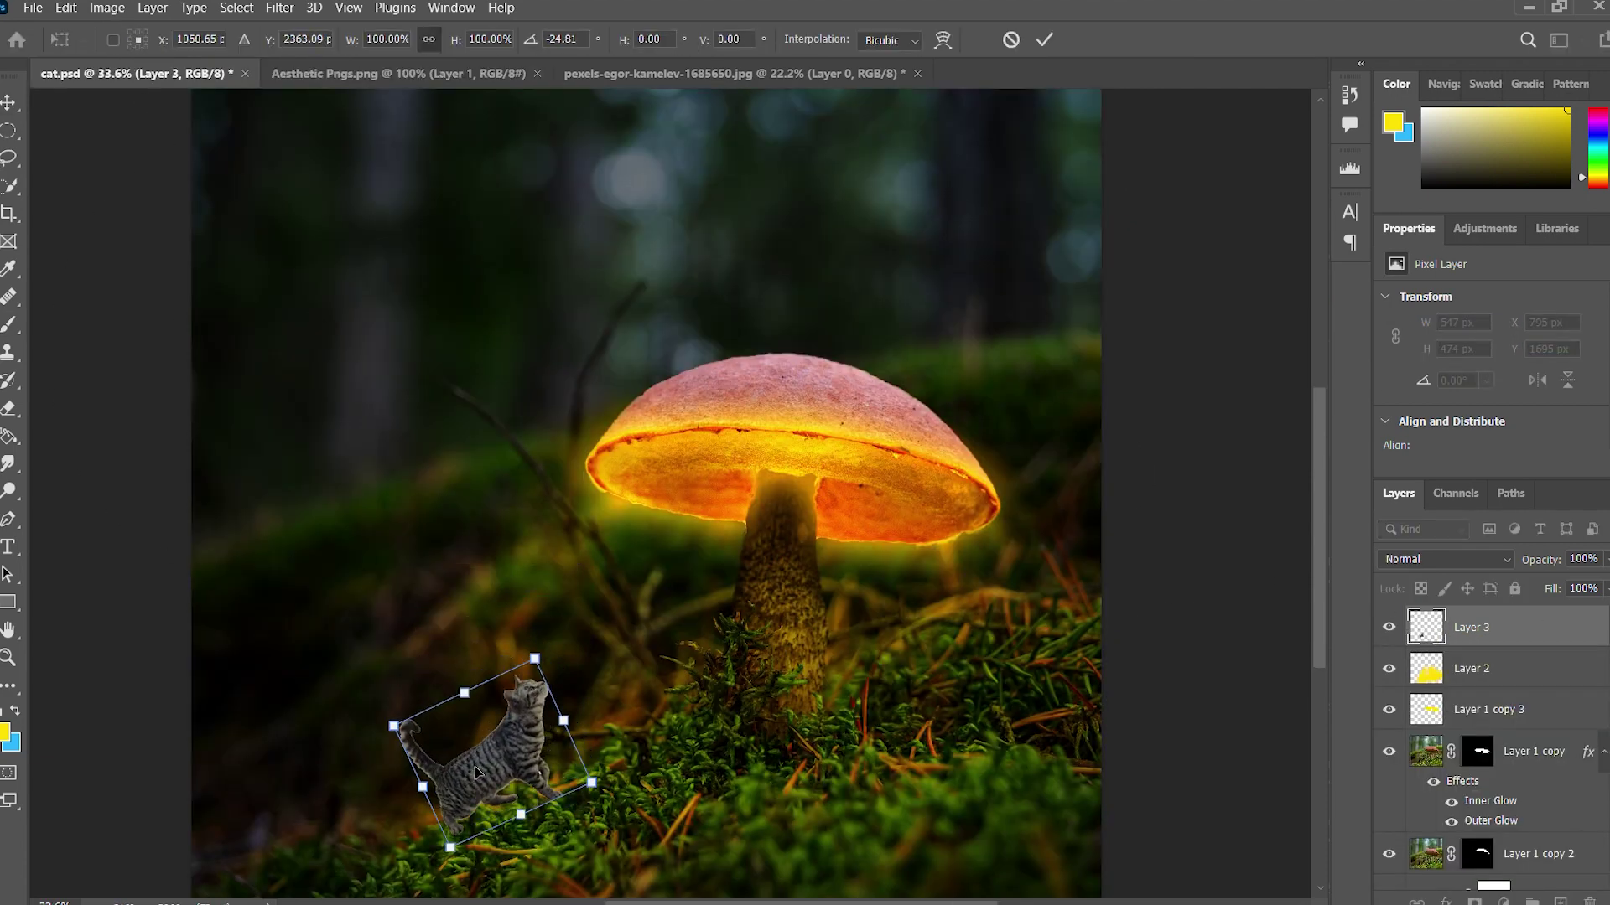
mouse_move(591, 624)
mouse_down()
mouse_move(550, 635)
mouse_move(542, 587)
mouse_up()
scroll(550, 634, down, 1)
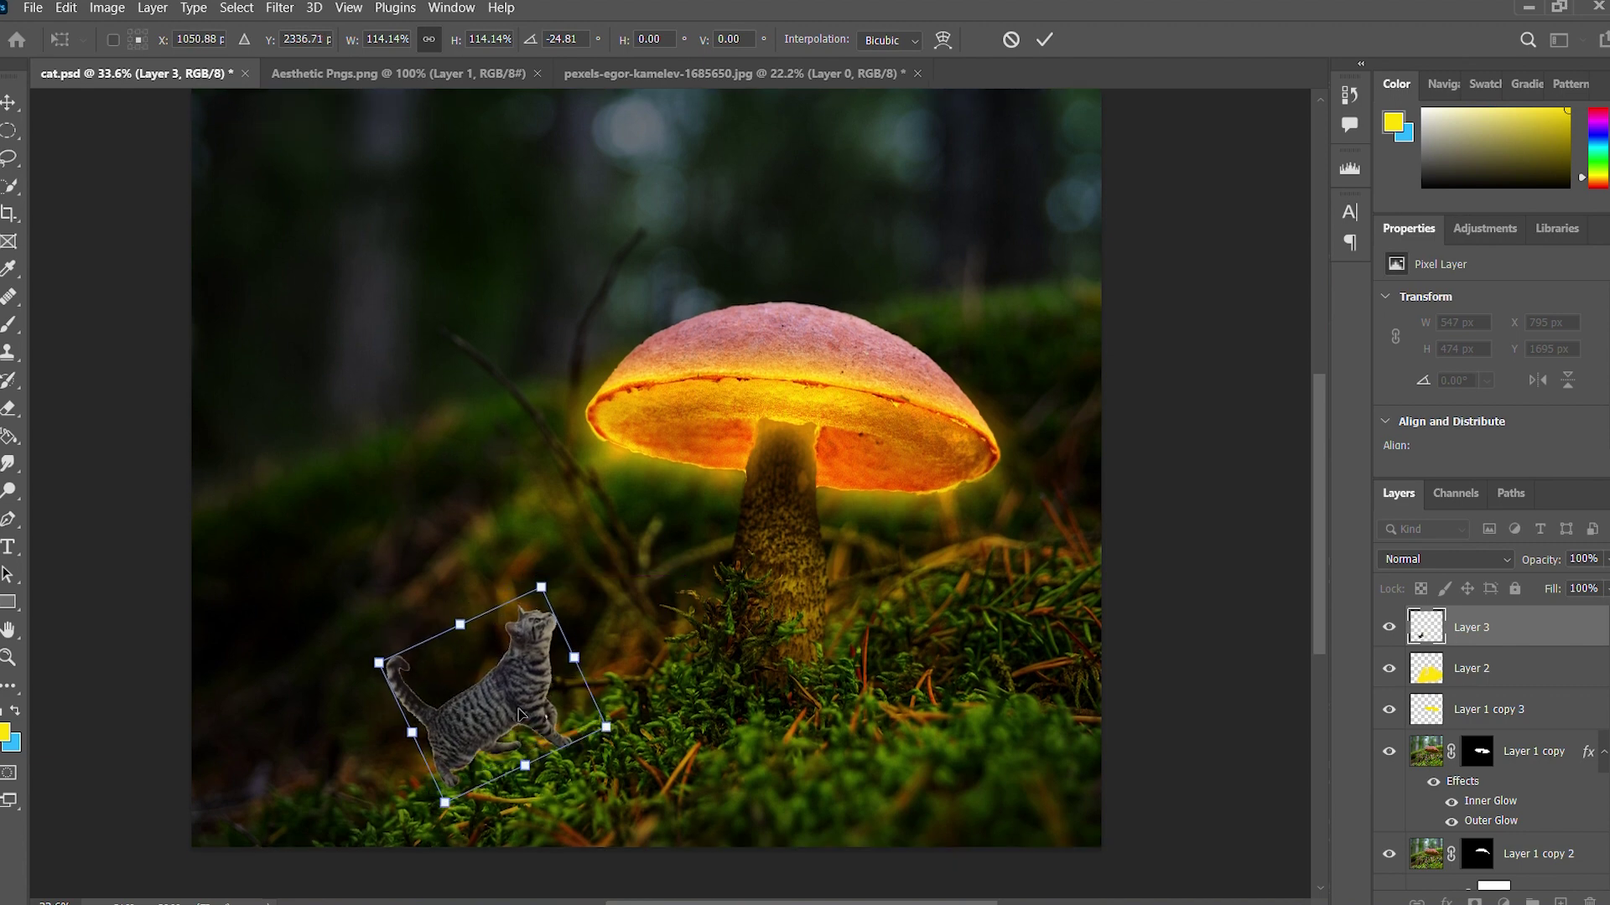
key(Return)
key(ctrl+t)
drag(524, 726, 553, 716)
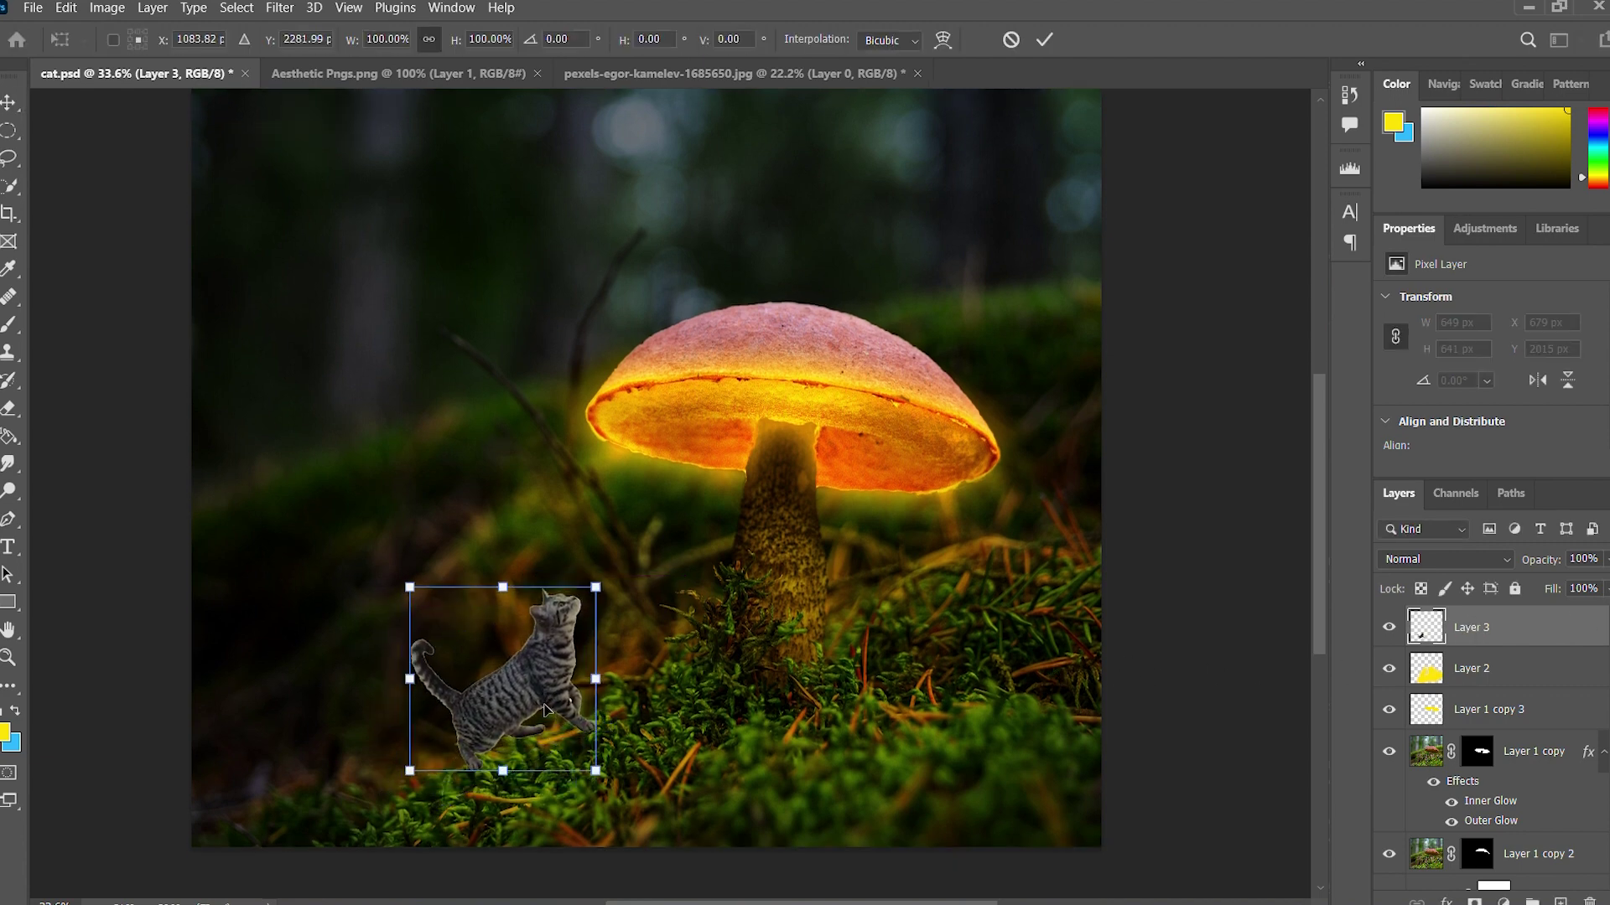
click(1486, 625)
- Name the layer 'cat' and darken it with a clipped Brightness/Contrast of -78 and 98
text(t)
key(Return)
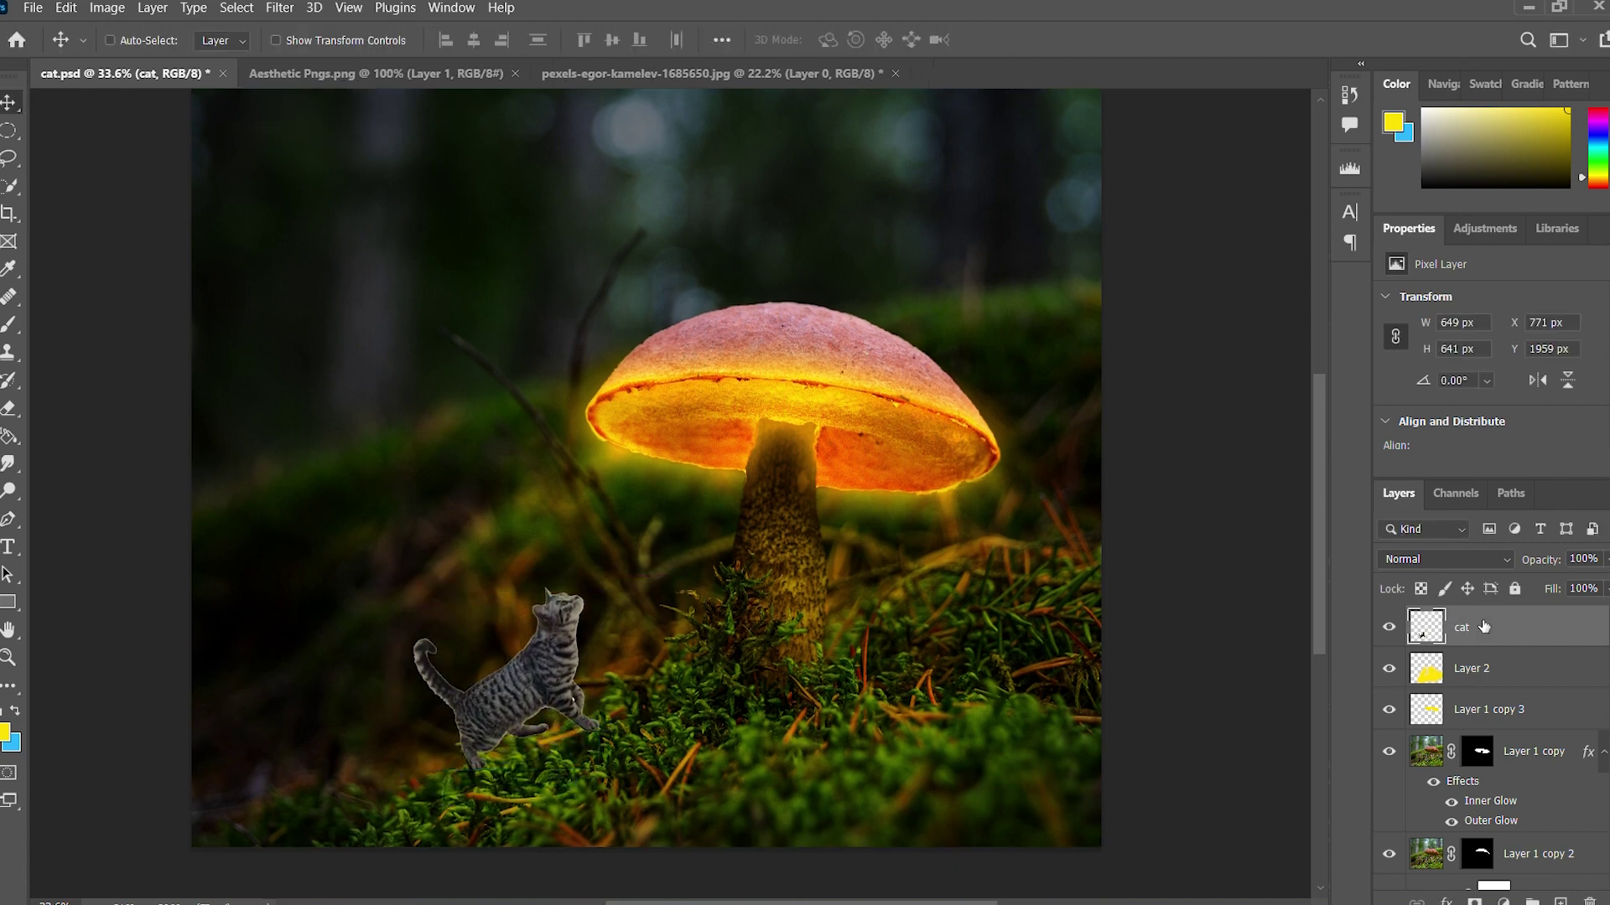
click(1505, 901)
click(1467, 554)
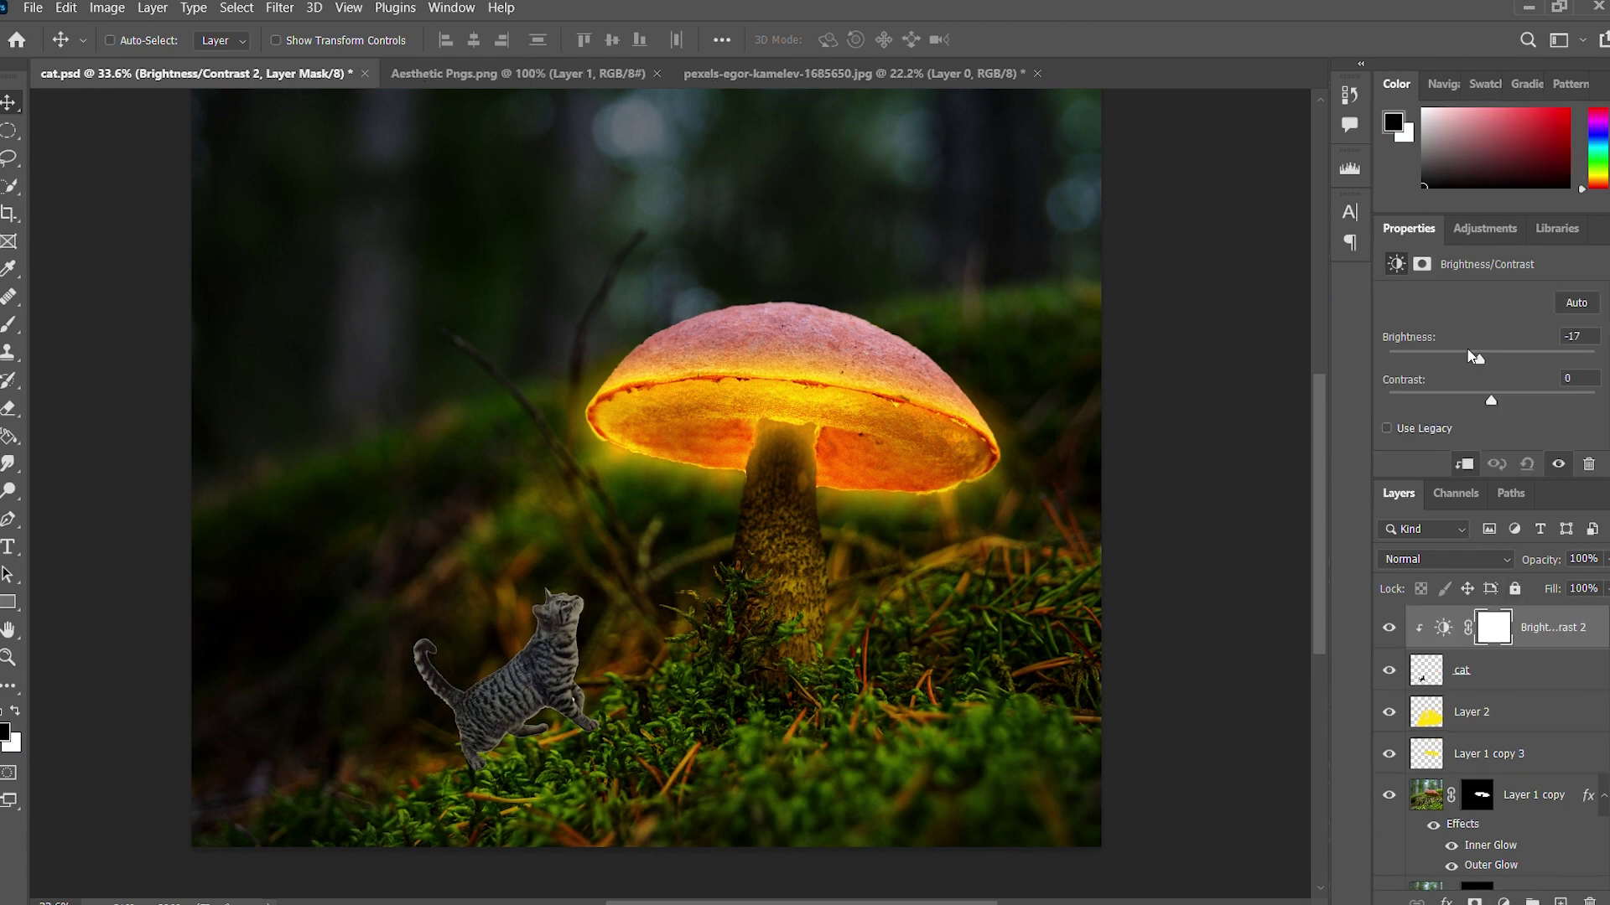
drag(1475, 358, 1437, 359)
drag(1491, 400, 1587, 397)
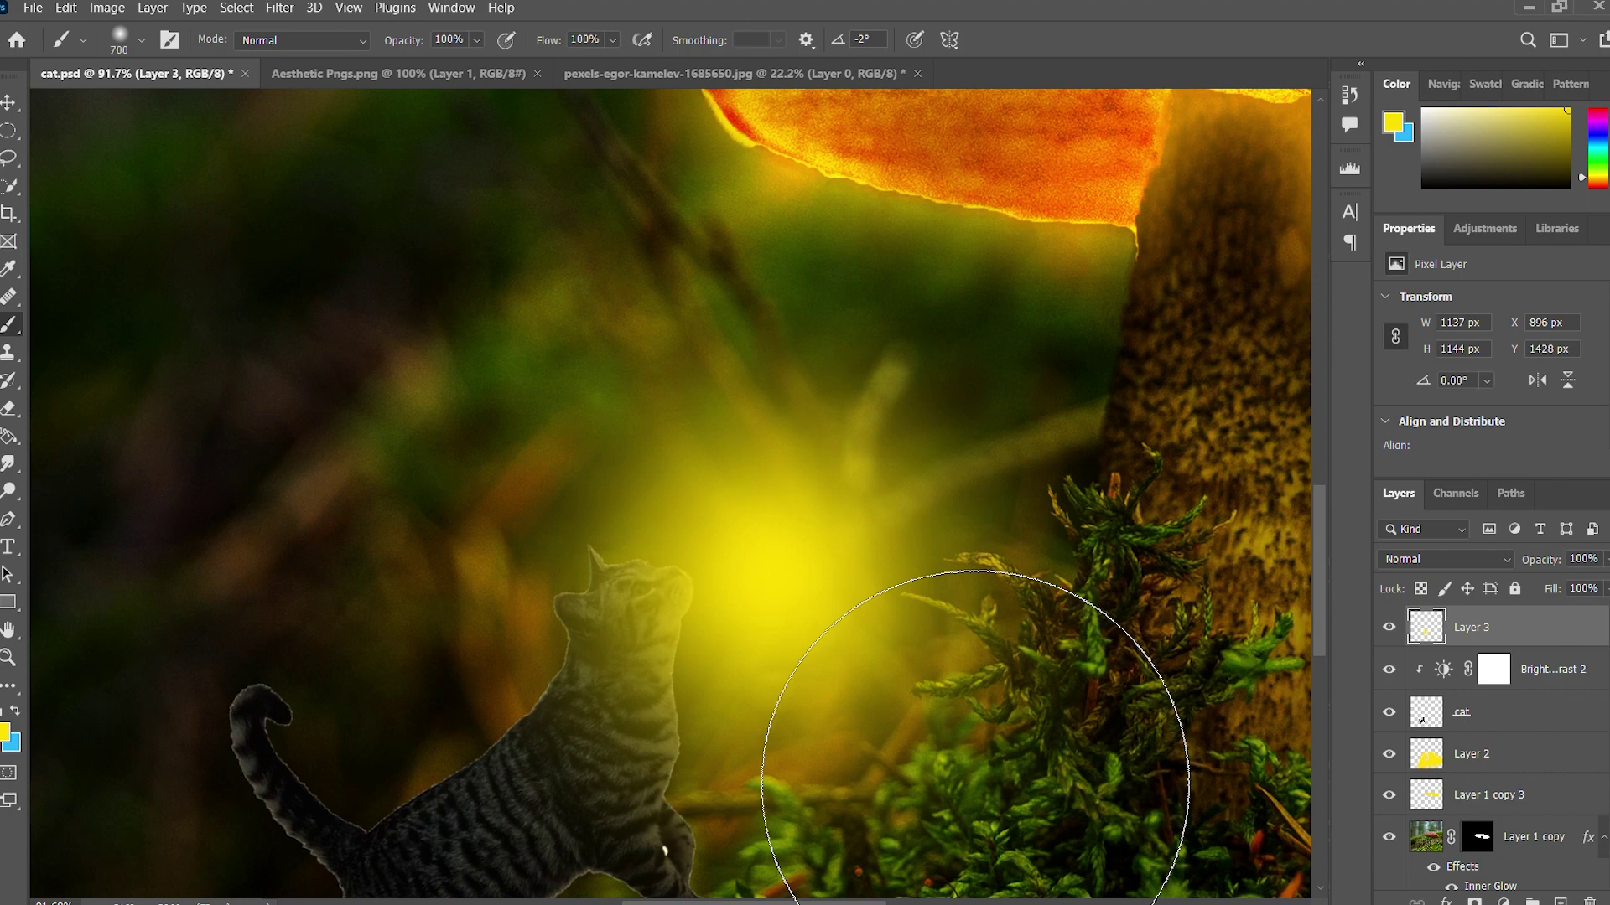
- Paint a yellow glow above the cat on Layer 3 and set it to Overlay
click(975, 784)
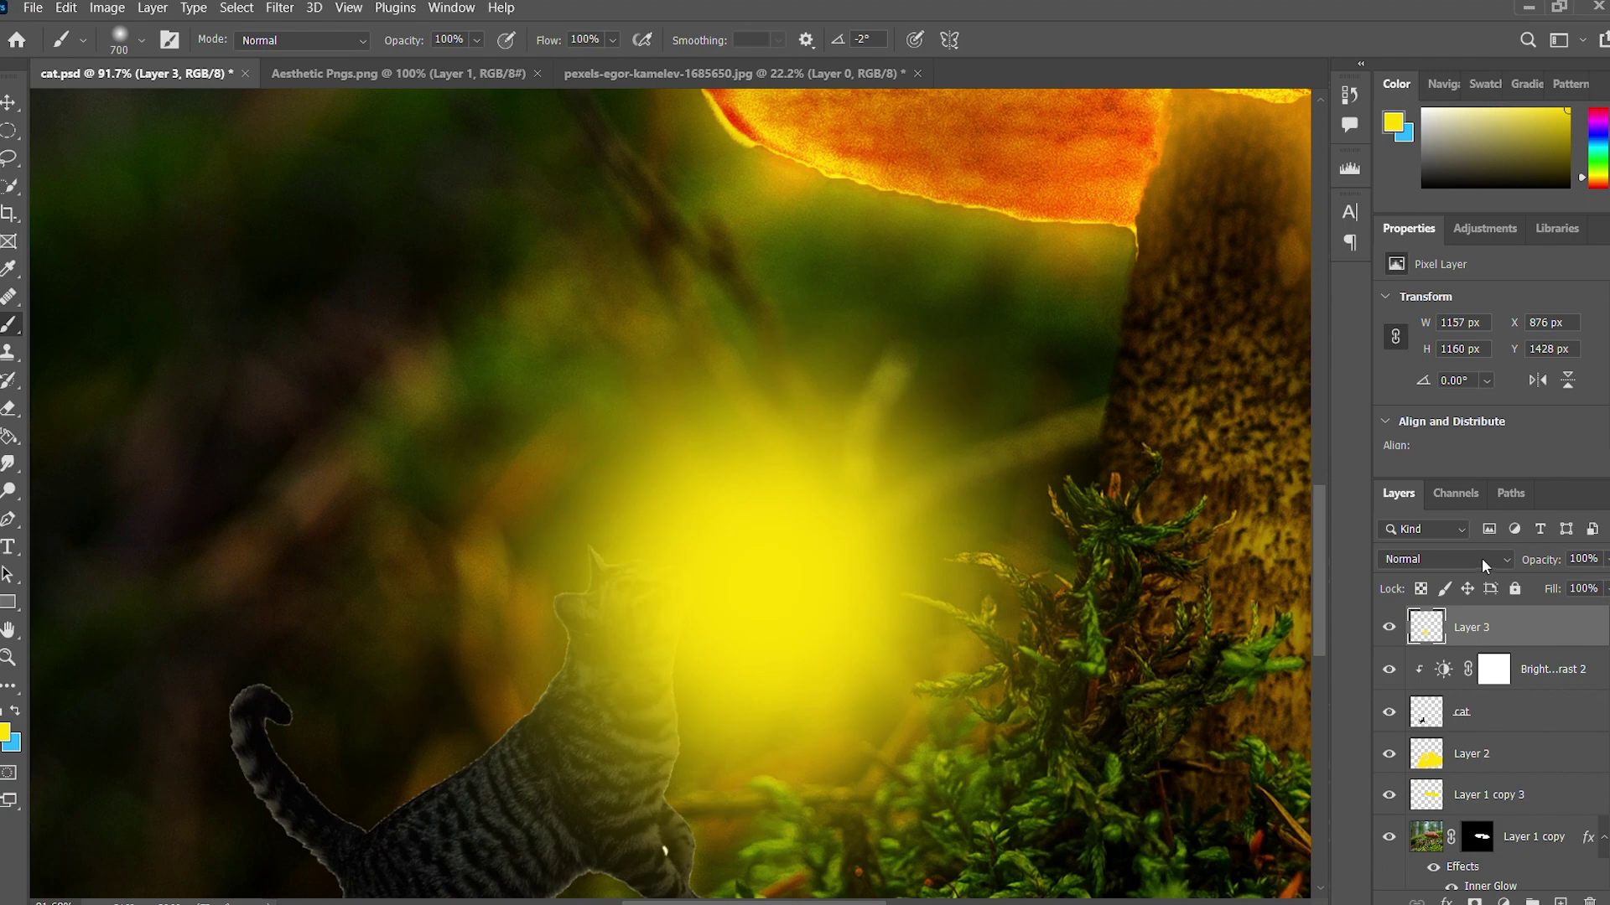
click(1442, 559)
click(1425, 775)
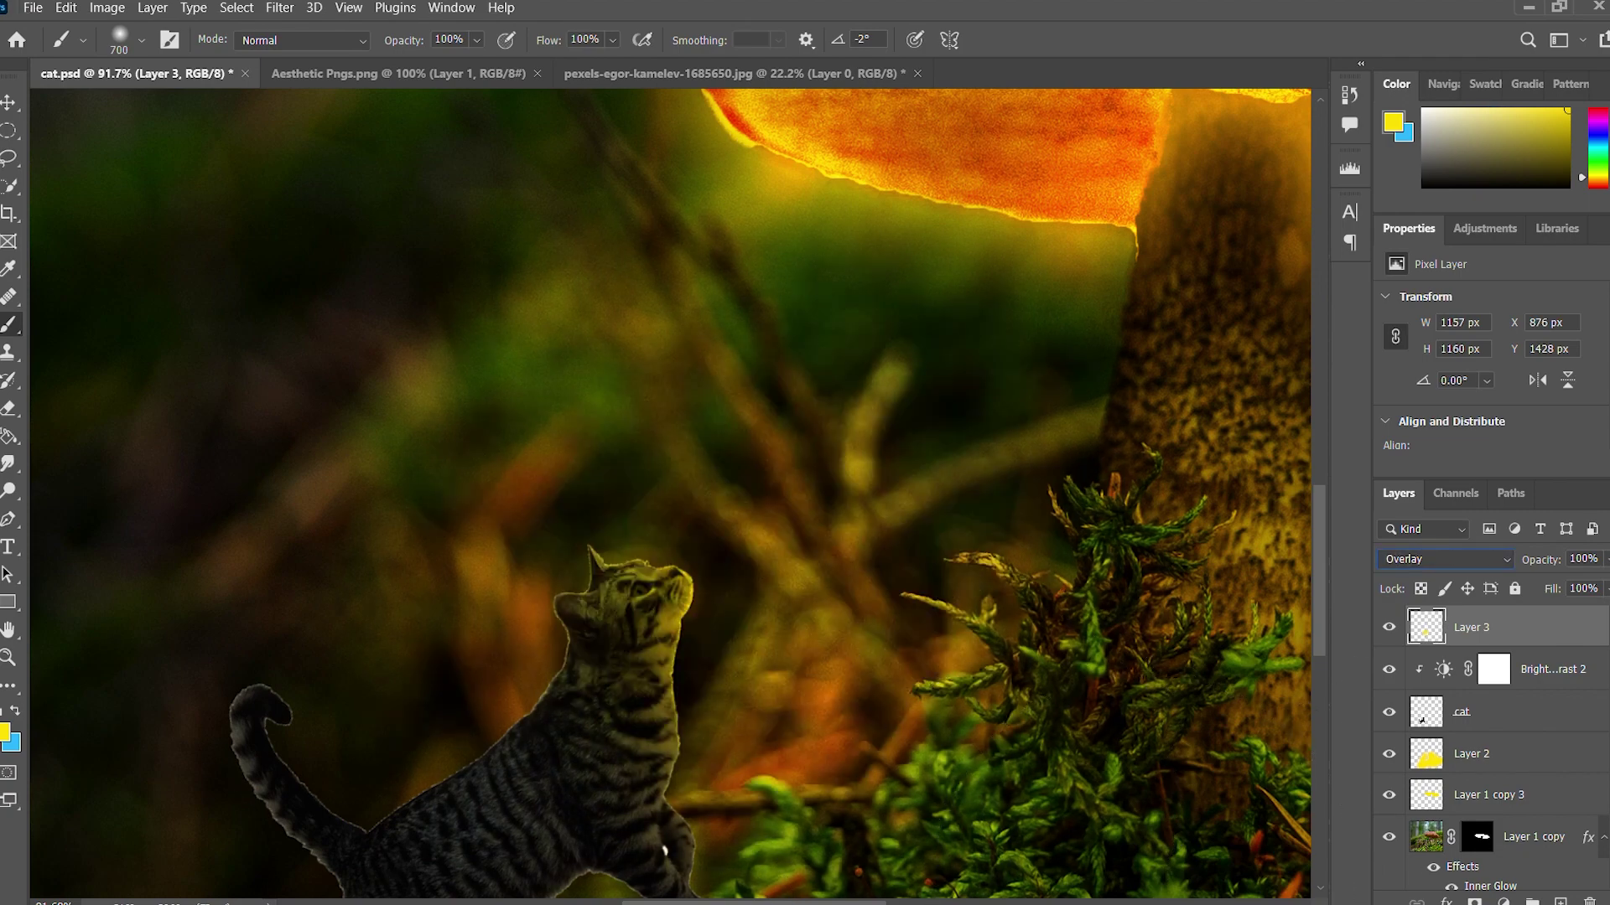
scroll(574, 676, down, 3)
key(bracketleft)
key(bracketleft)
key(bracketleft)
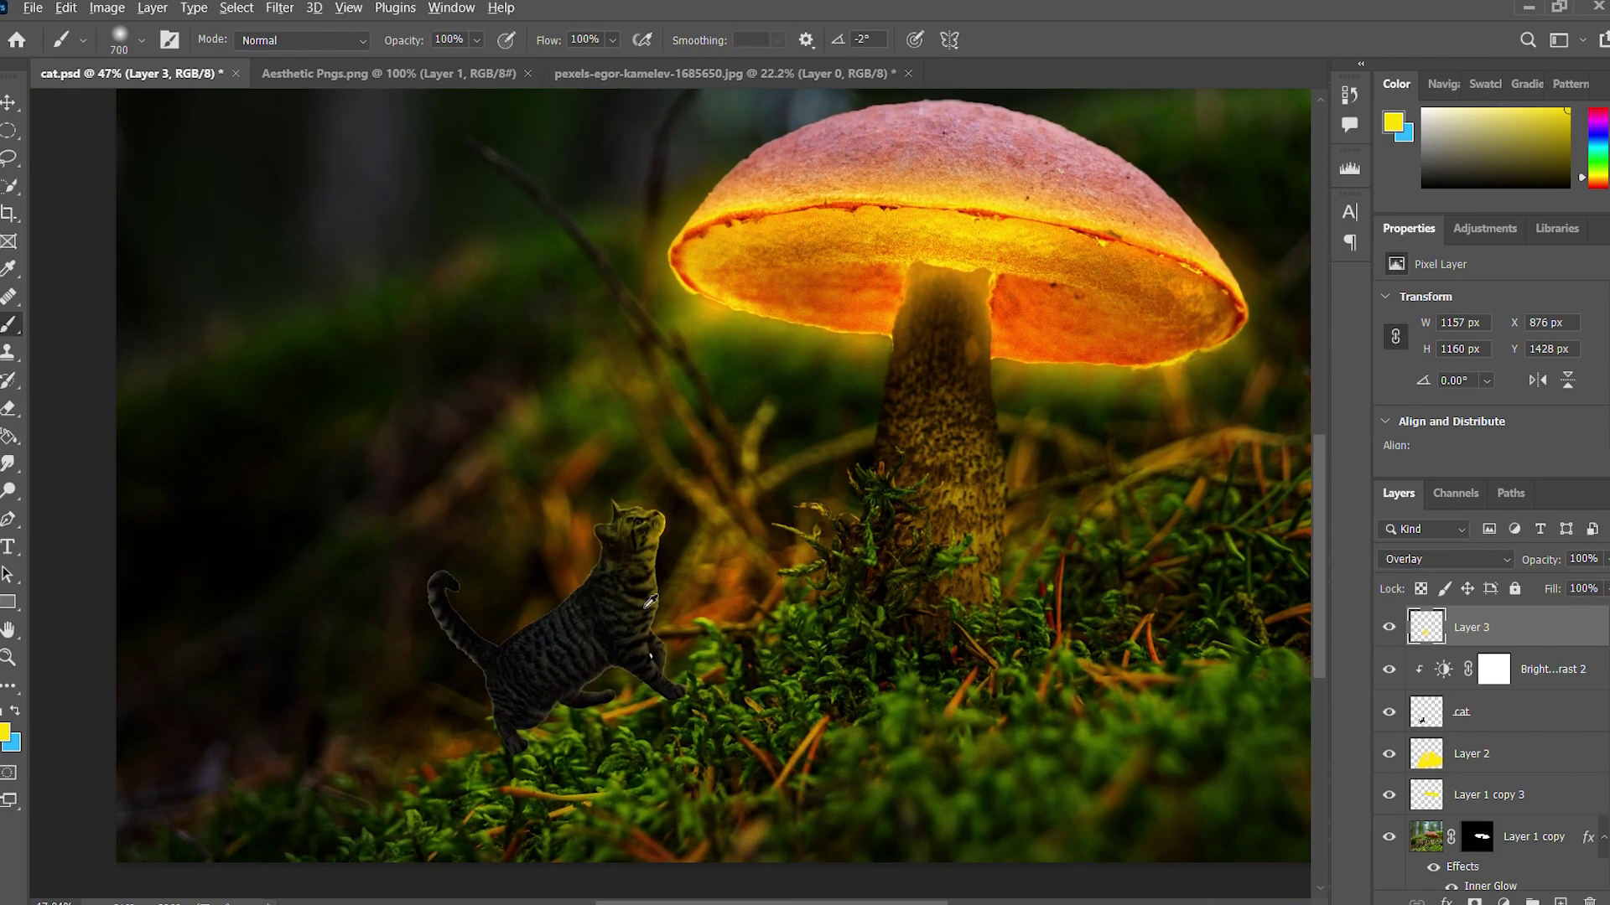
scroll(645, 602, up, 5)
- On new Overlay Layer 4, brush yellow along the cat's head and erase the spill above it
key(ctrl+shift+alt+n)
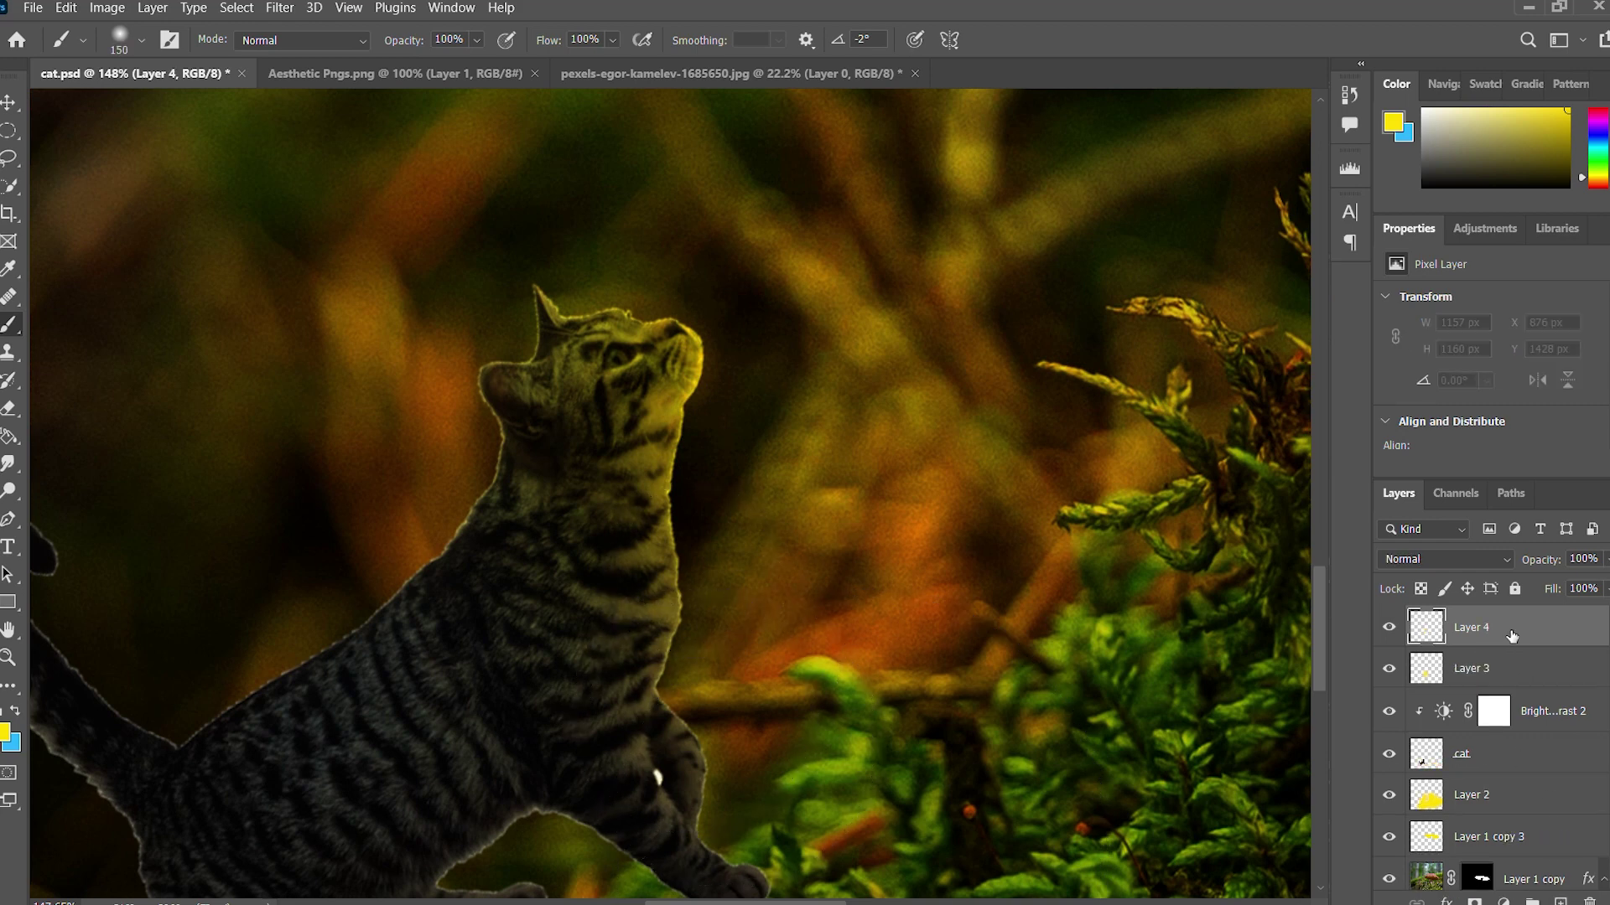
key(shift+alt+o)
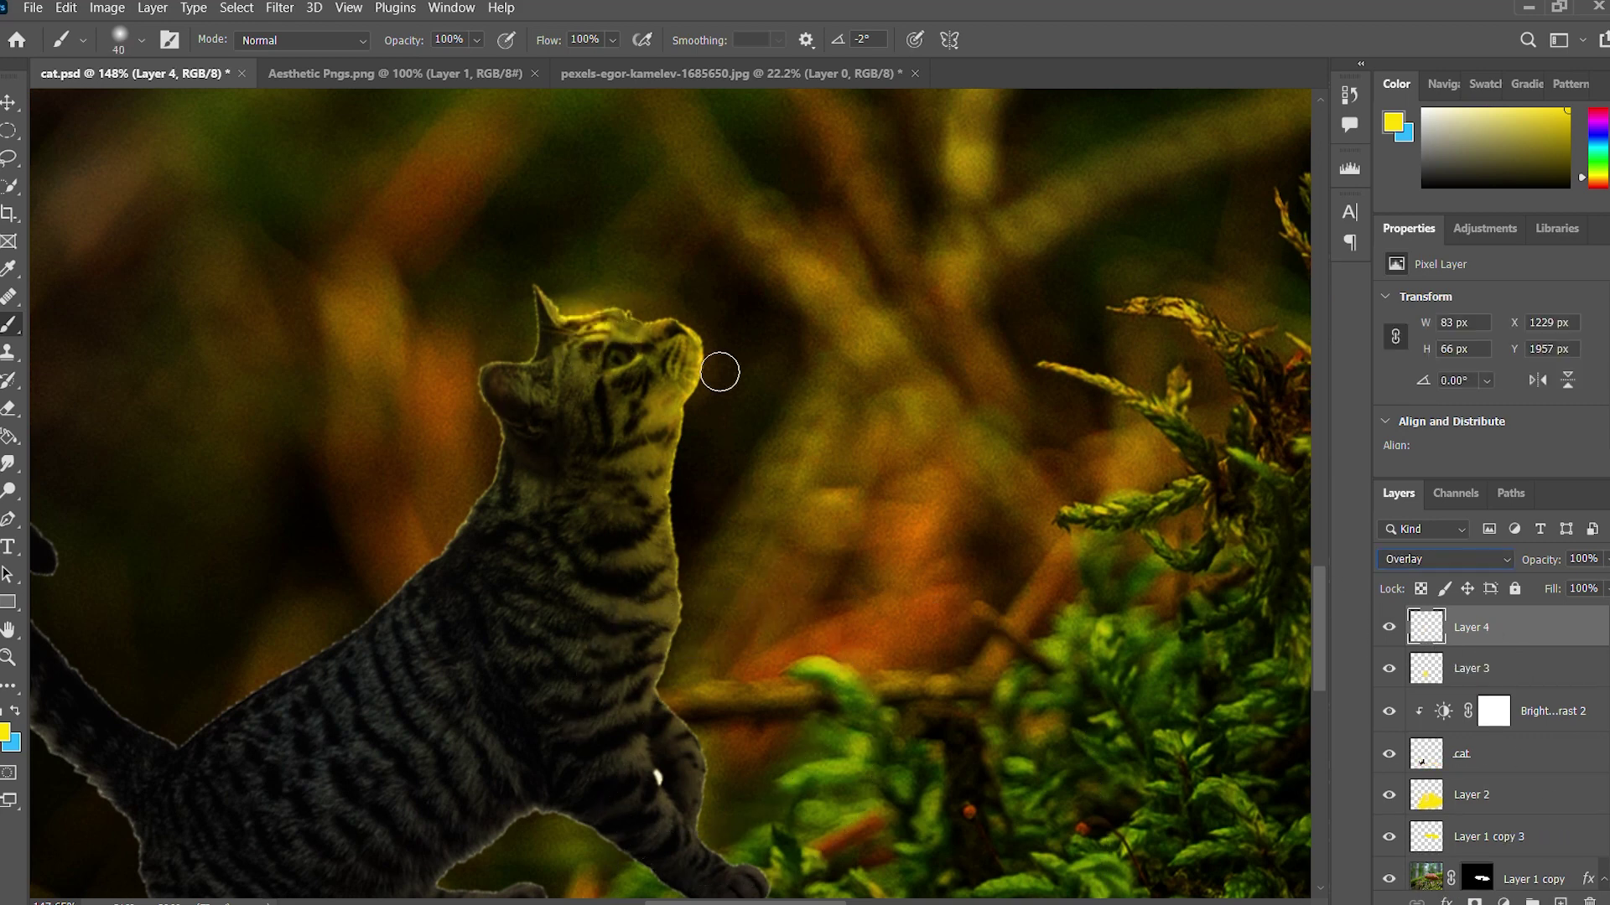
drag(719, 370, 552, 317)
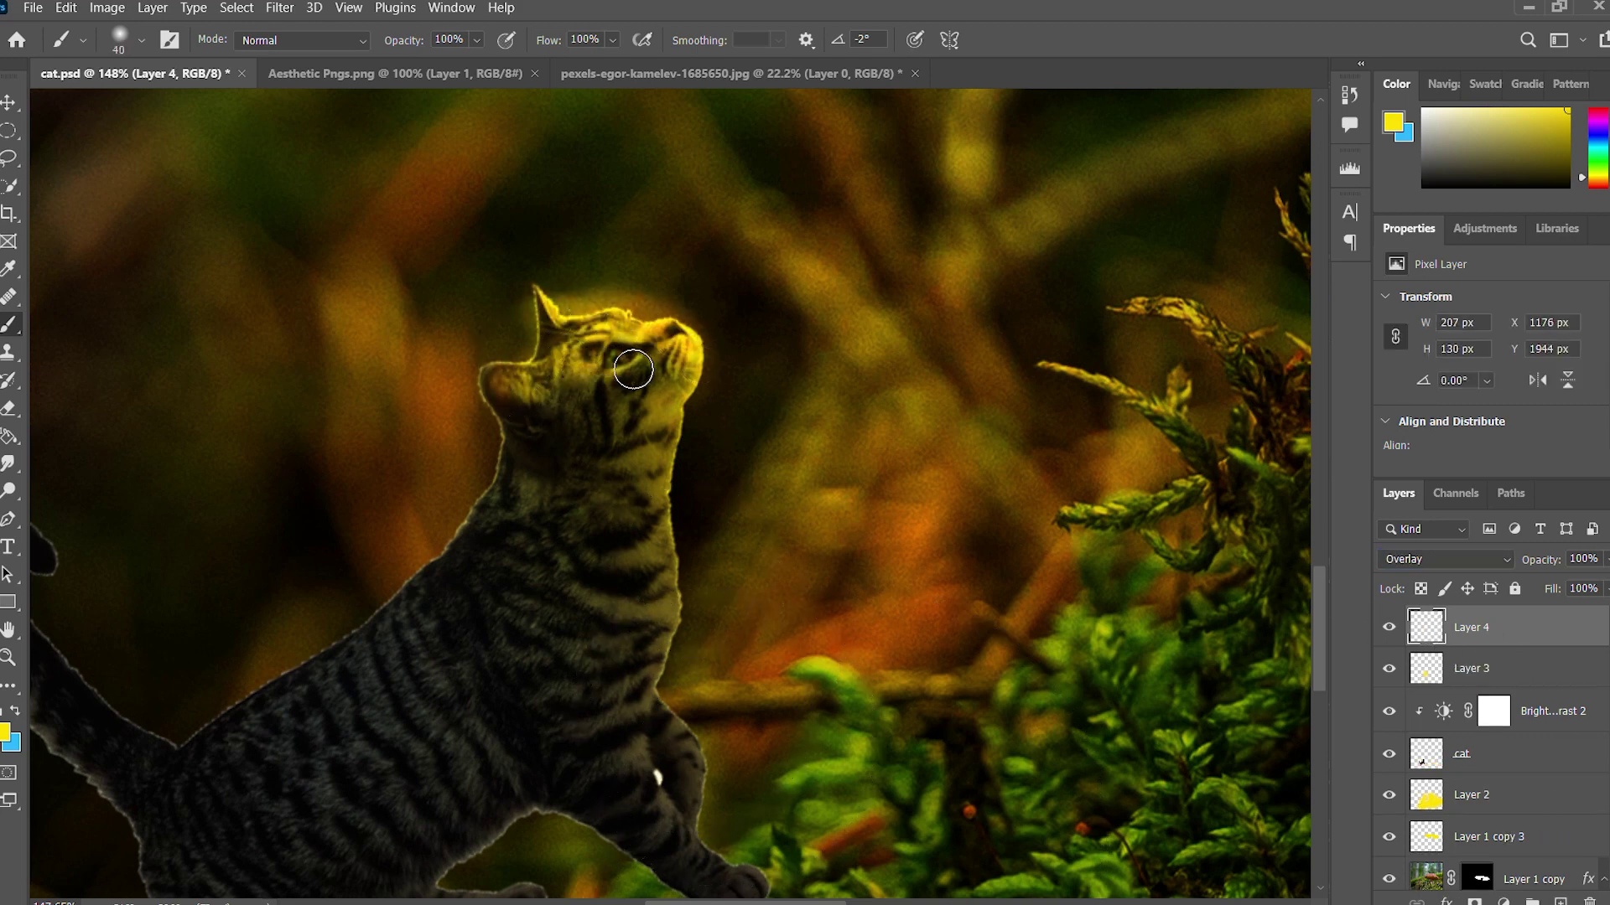
key(e)
scroll(637, 336, up, 2)
scroll(637, 335, up, 2)
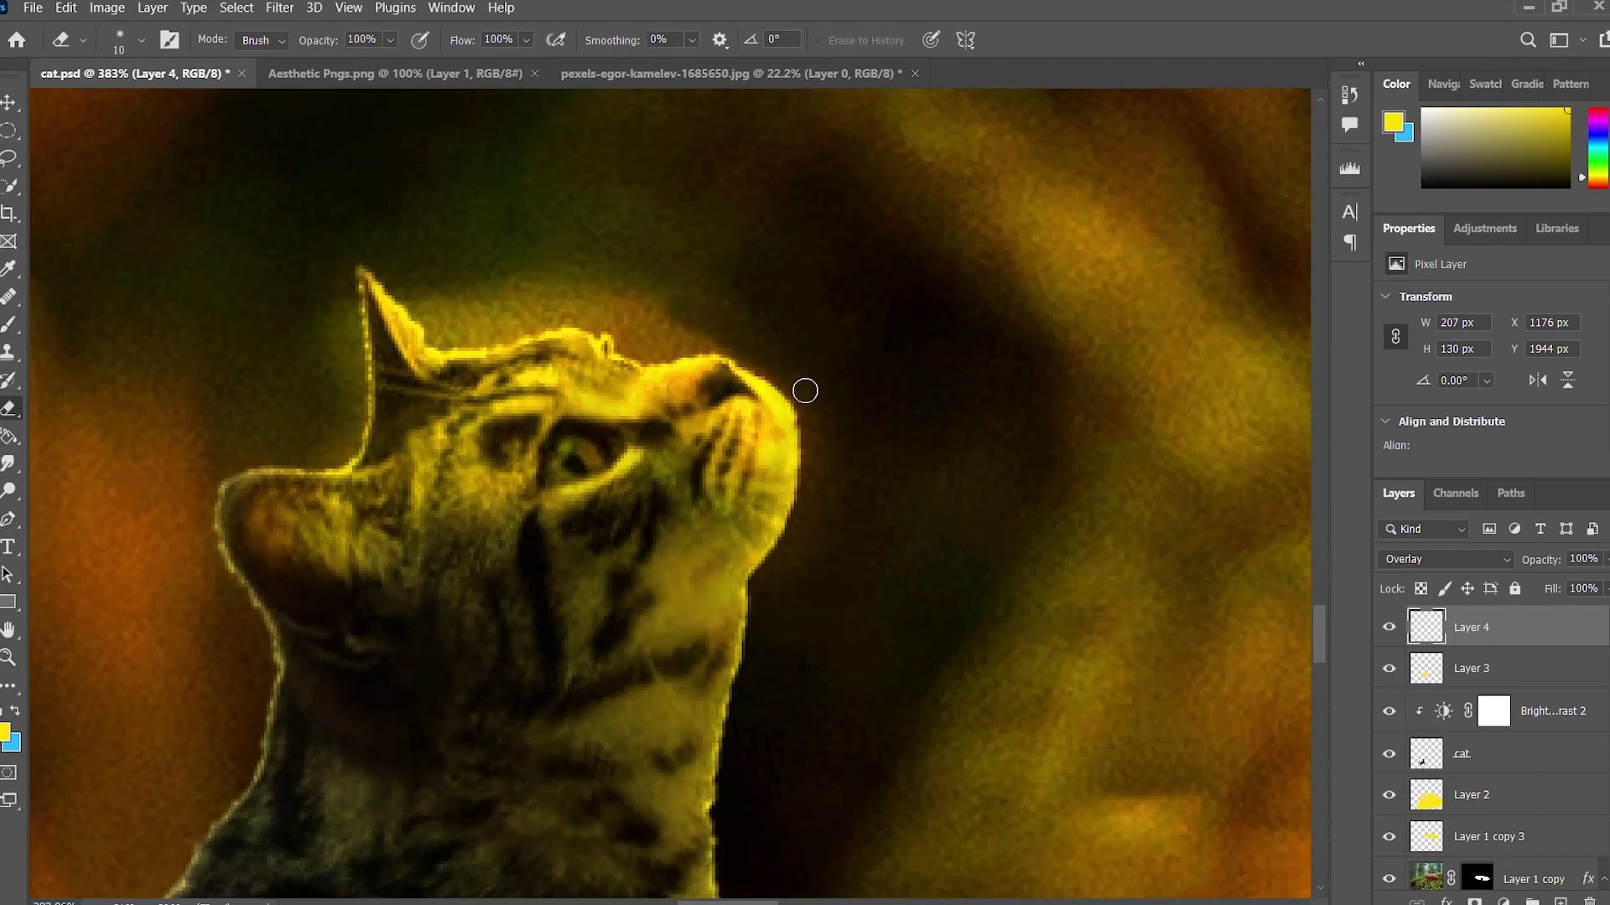
mouse_move(635, 358)
mouse_down()
mouse_move(413, 288)
mouse_move(644, 338)
mouse_up()
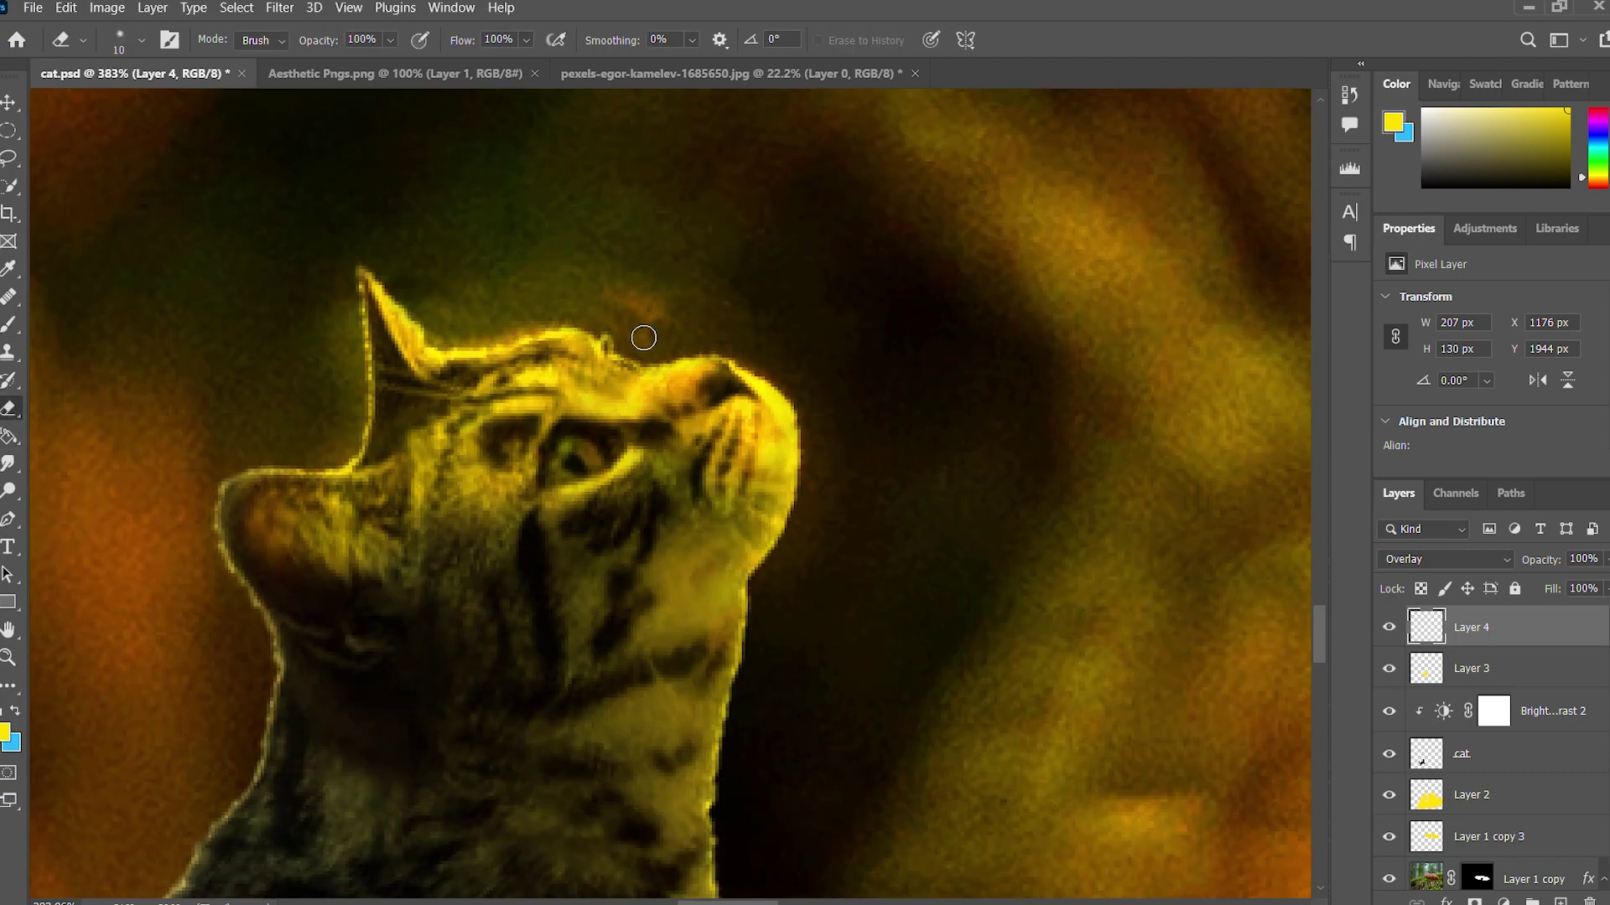
scroll(357, 394, down, 5)
scroll(367, 359, down, 1)
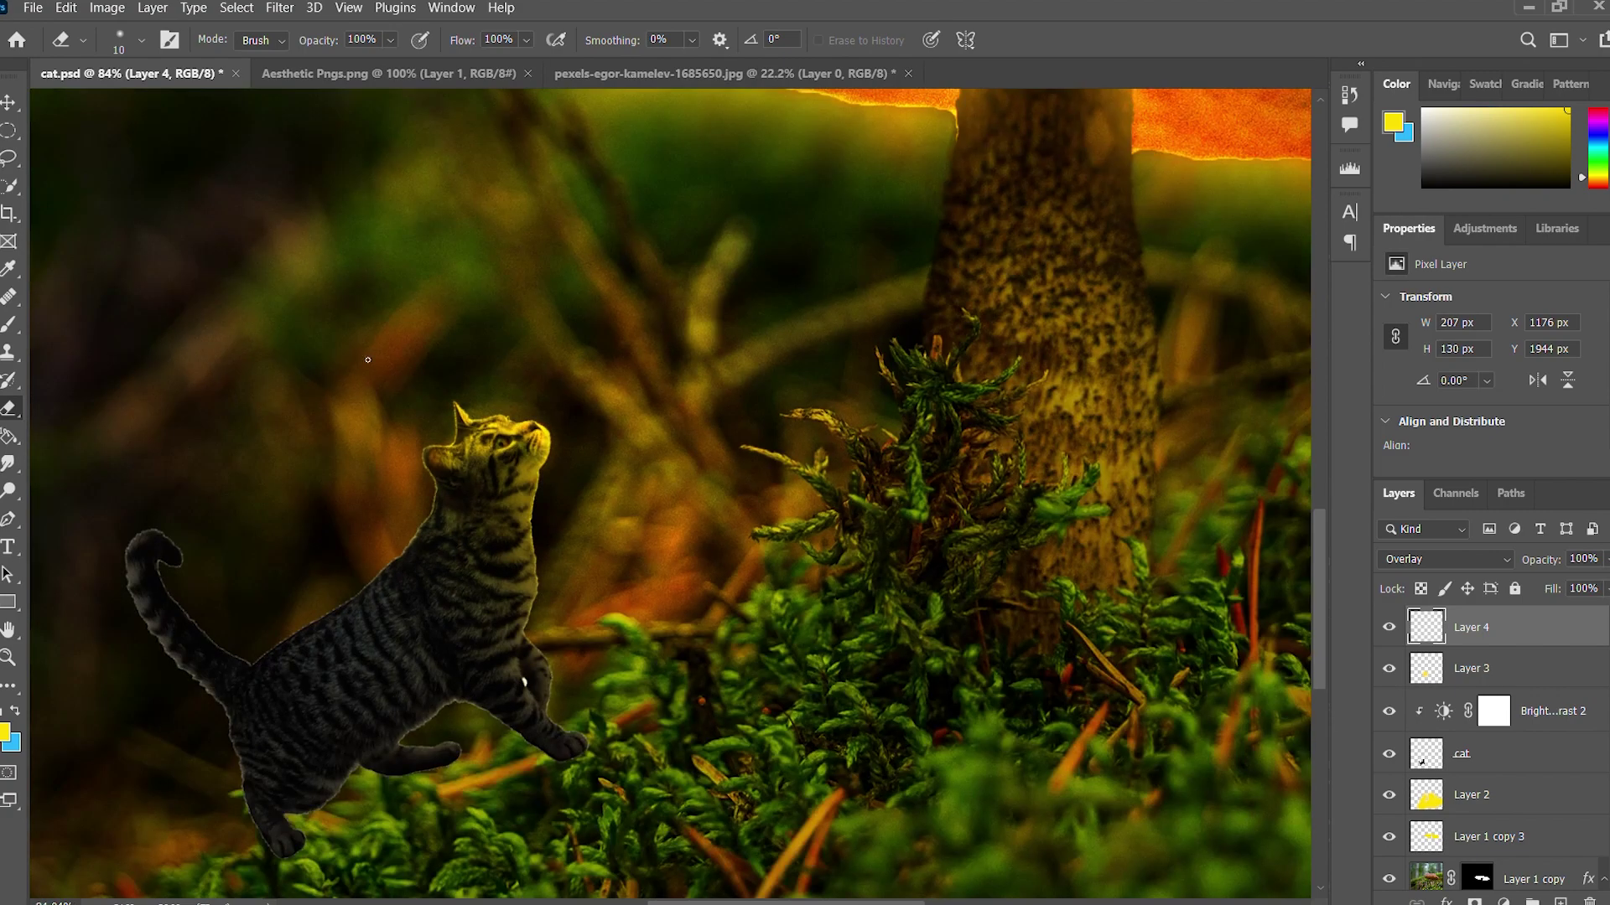
key(h)
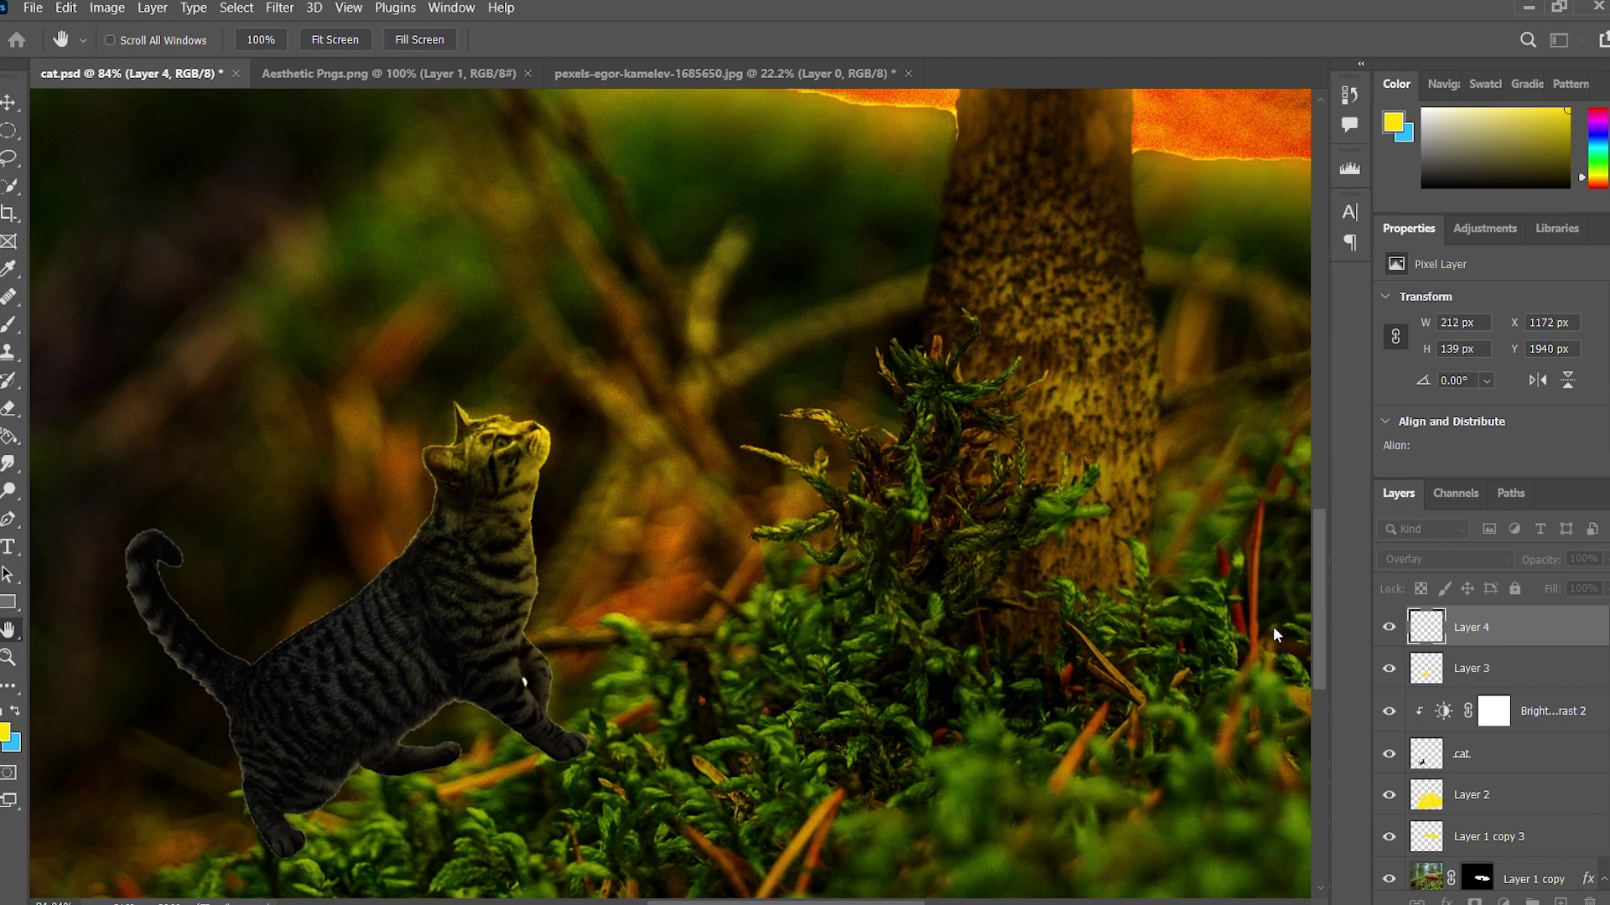
- On Layer 3, paint yellow rim glow along the inner and left edges of the cat's tail
key(e)
scroll(375, 595, down, 5)
scroll(374, 594, up, 5)
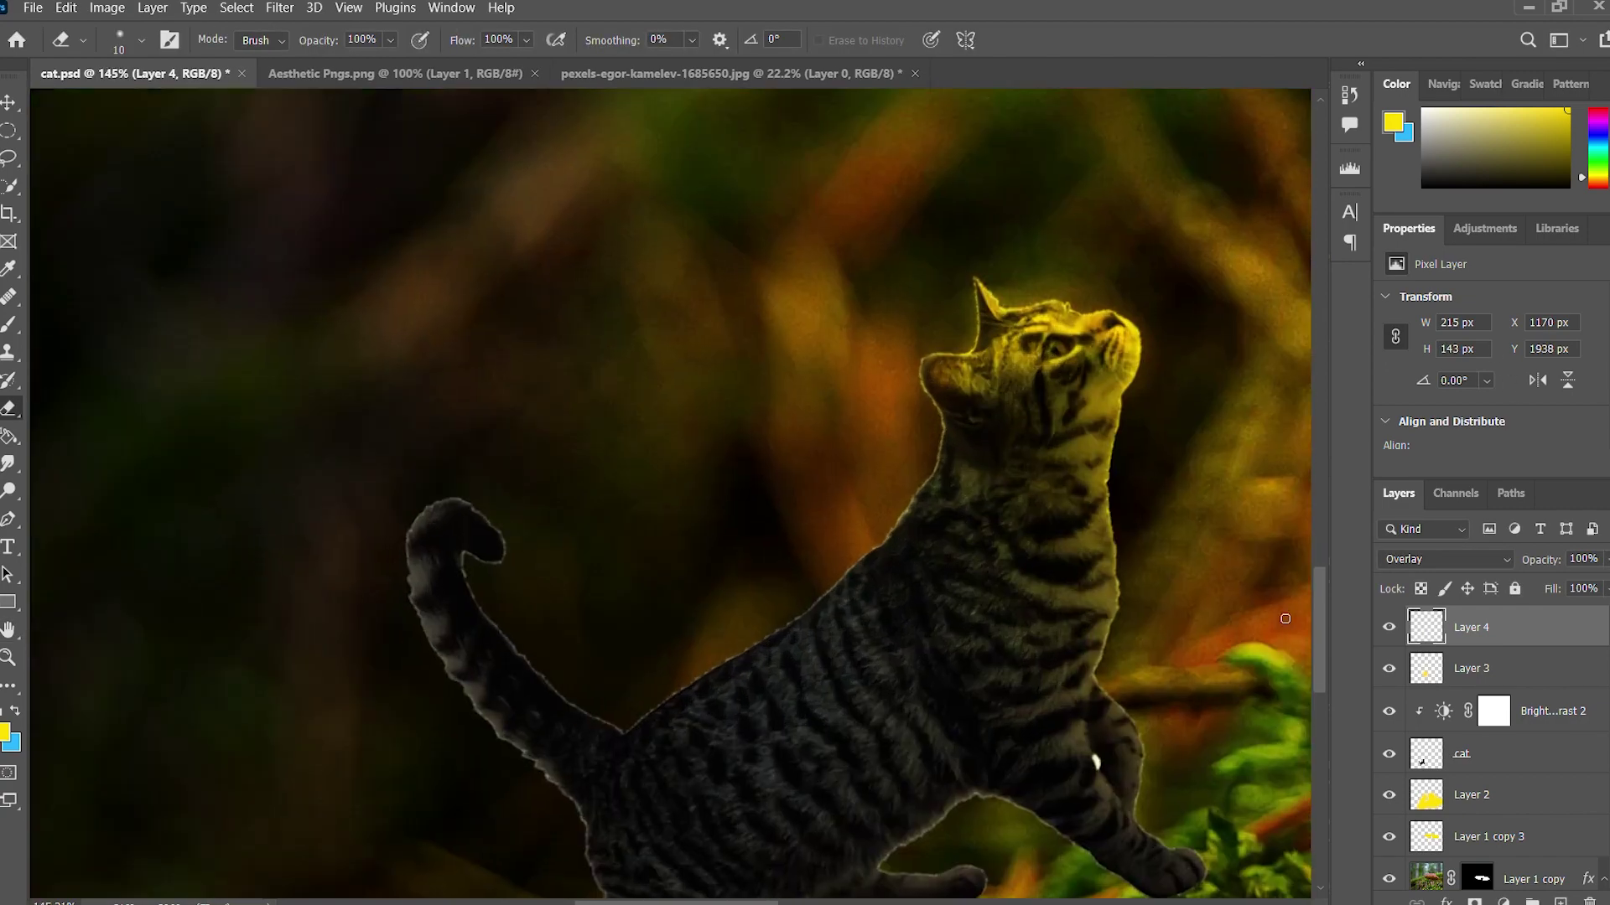
key(alt+bracketleft)
key(b)
scroll(506, 568, up, 2)
drag(419, 527, 526, 725)
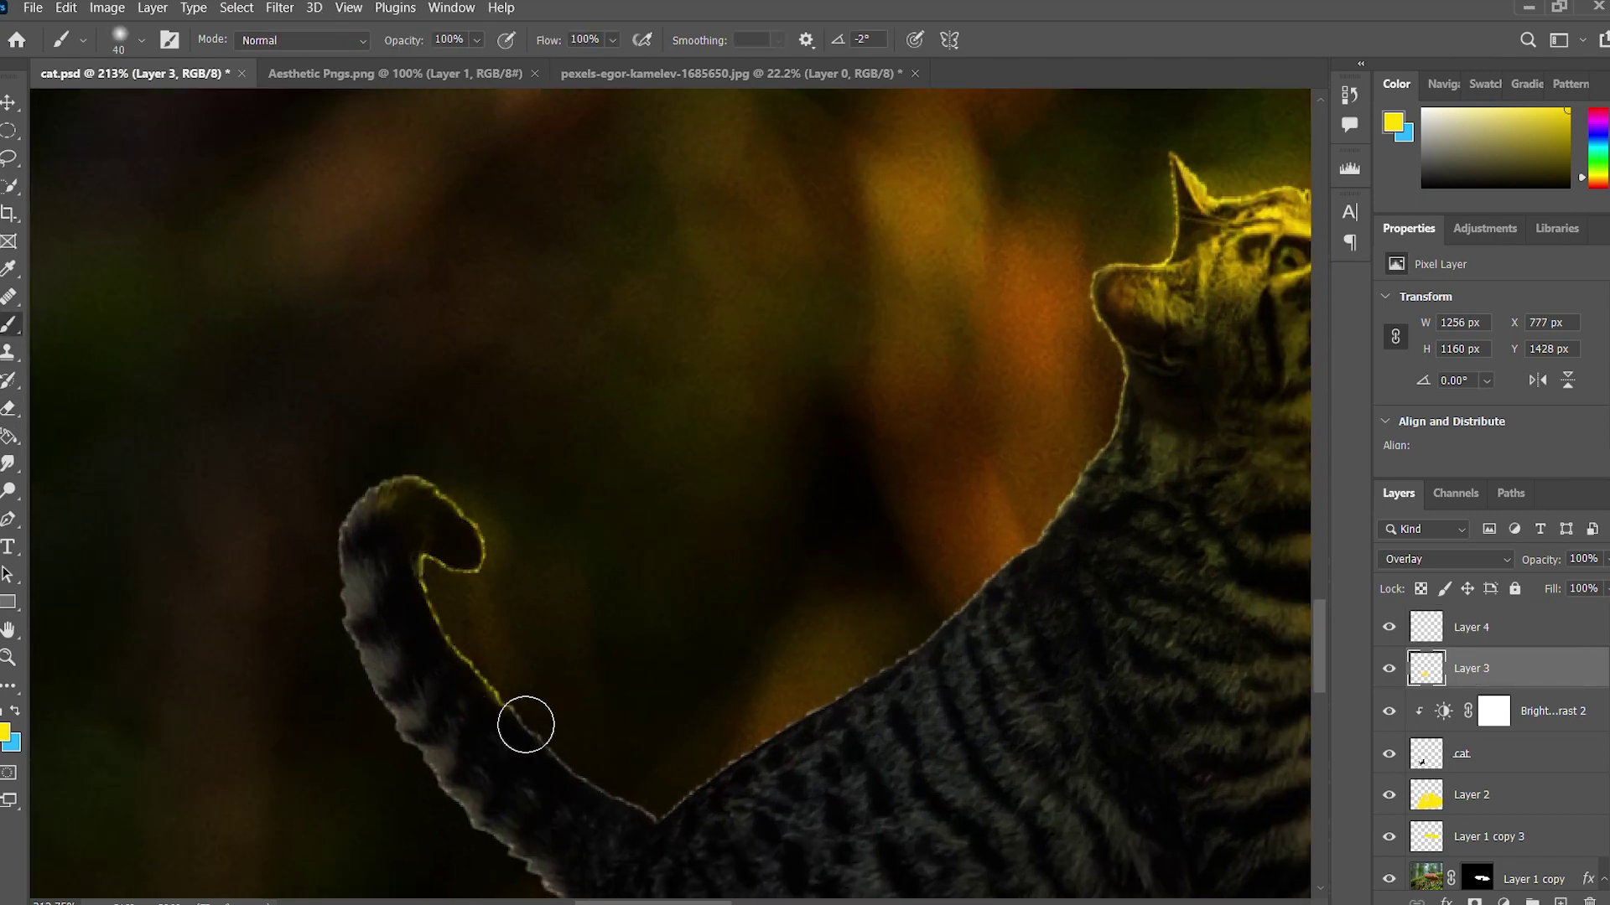
drag(365, 553, 377, 608)
scroll(378, 604, down, 4)
scroll(683, 676, up, 3)
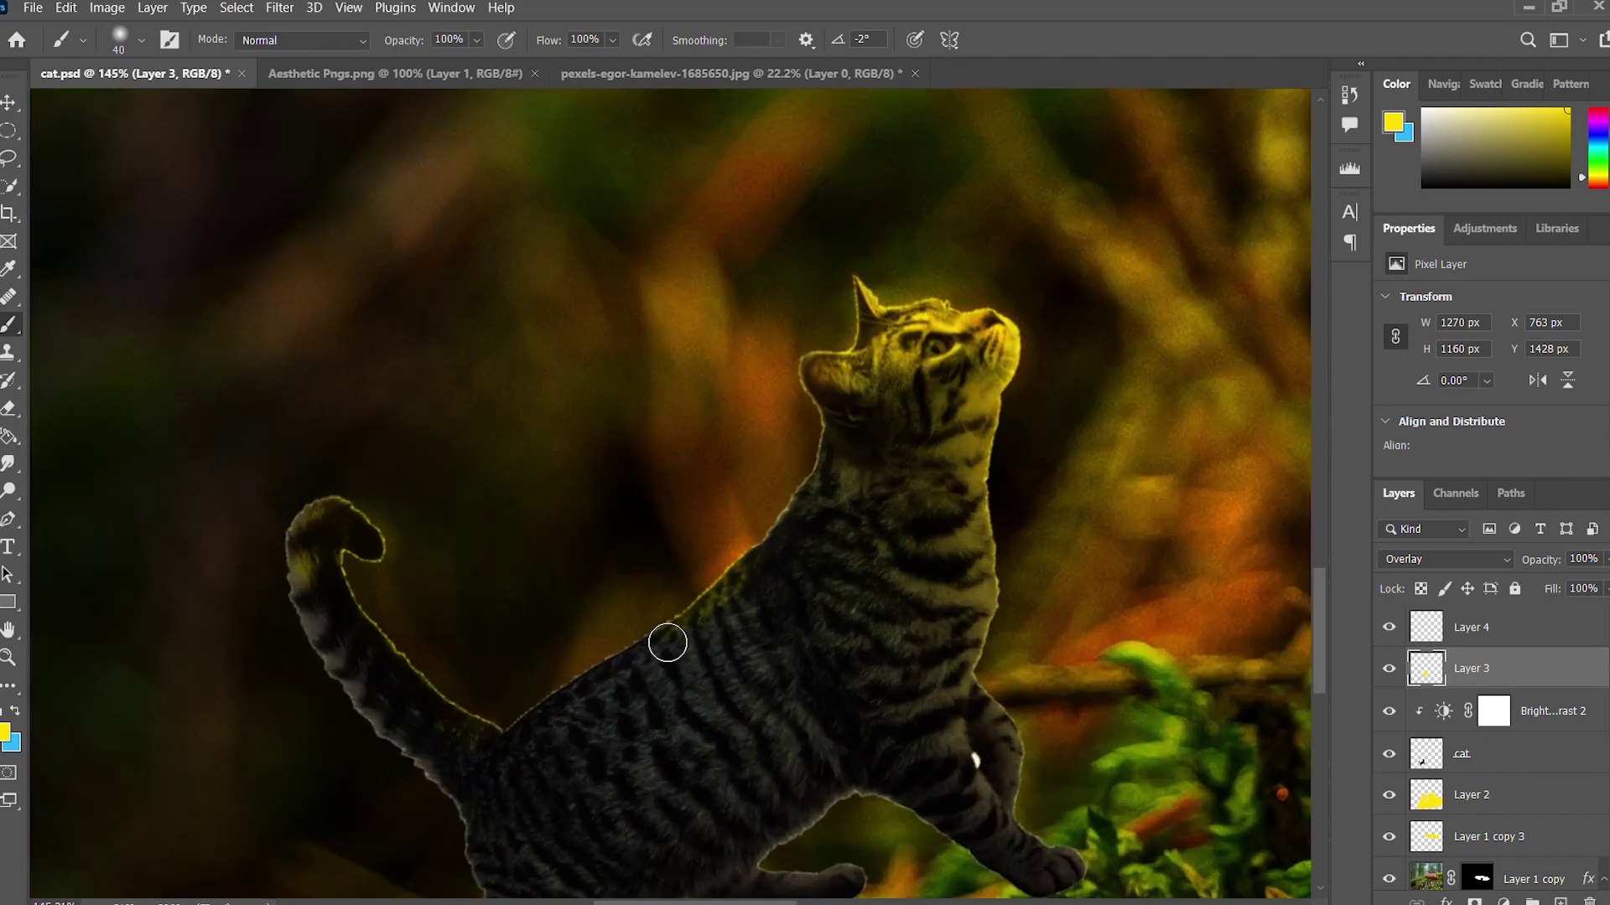
- Erase the orange glow spilling along the cat's back with a larger eraser
key(e)
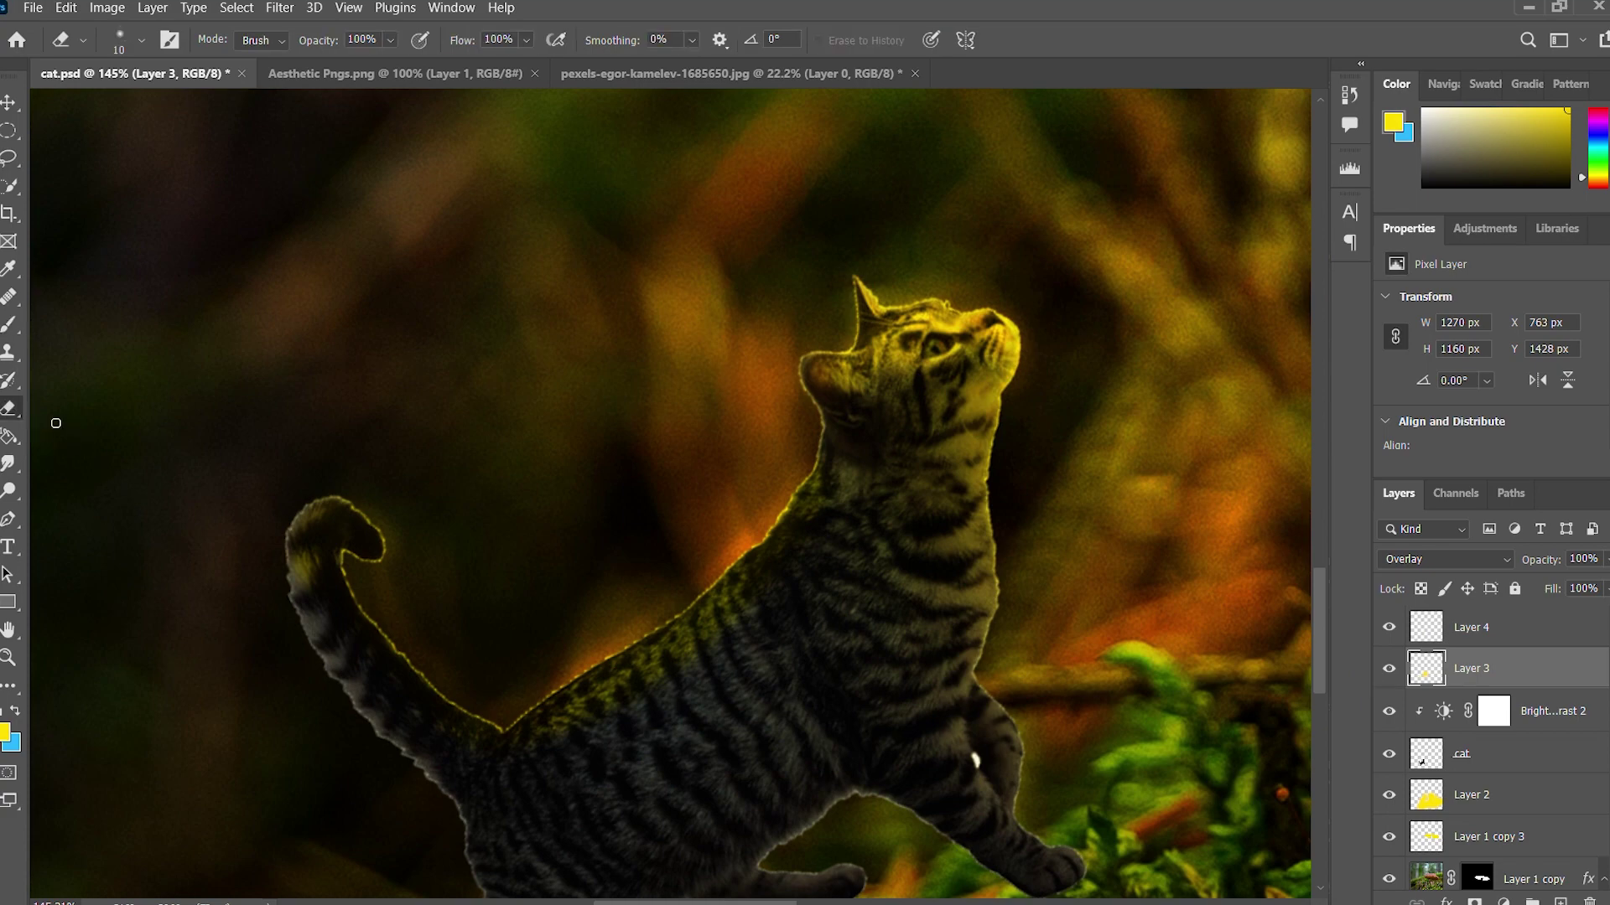
scroll(629, 638, up, 3)
key(bracketright)
mouse_move(943, 222)
mouse_down()
mouse_move(967, 241)
mouse_move(711, 583)
mouse_move(657, 580)
mouse_up()
scroll(887, 179, up, 3)
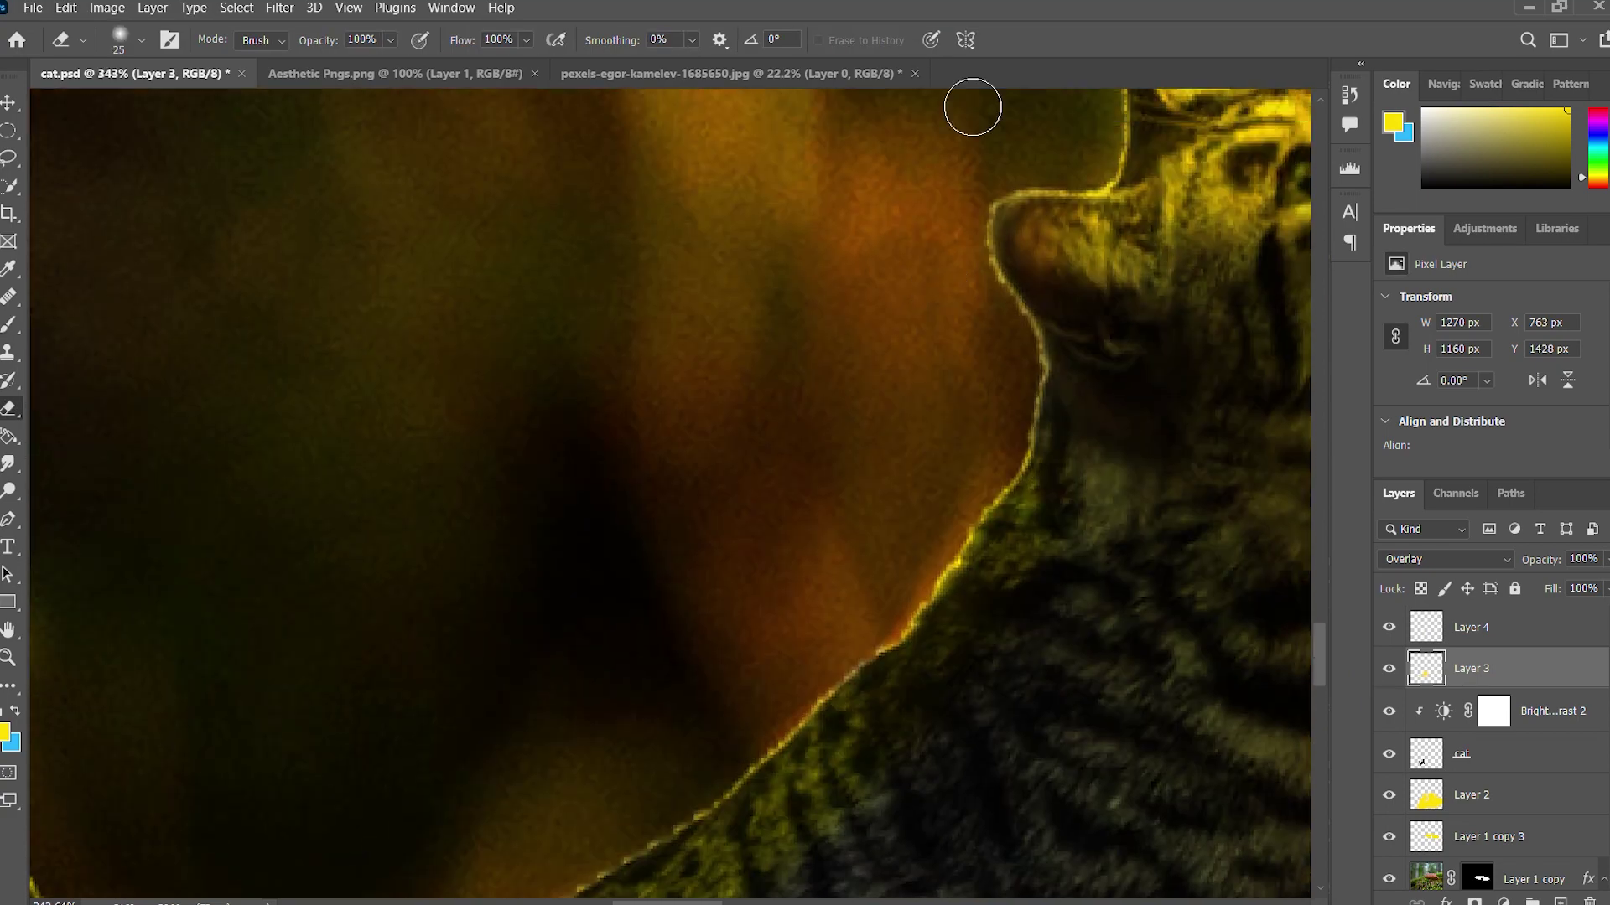
scroll(821, 406, down, 3)
scroll(809, 388, down, 3)
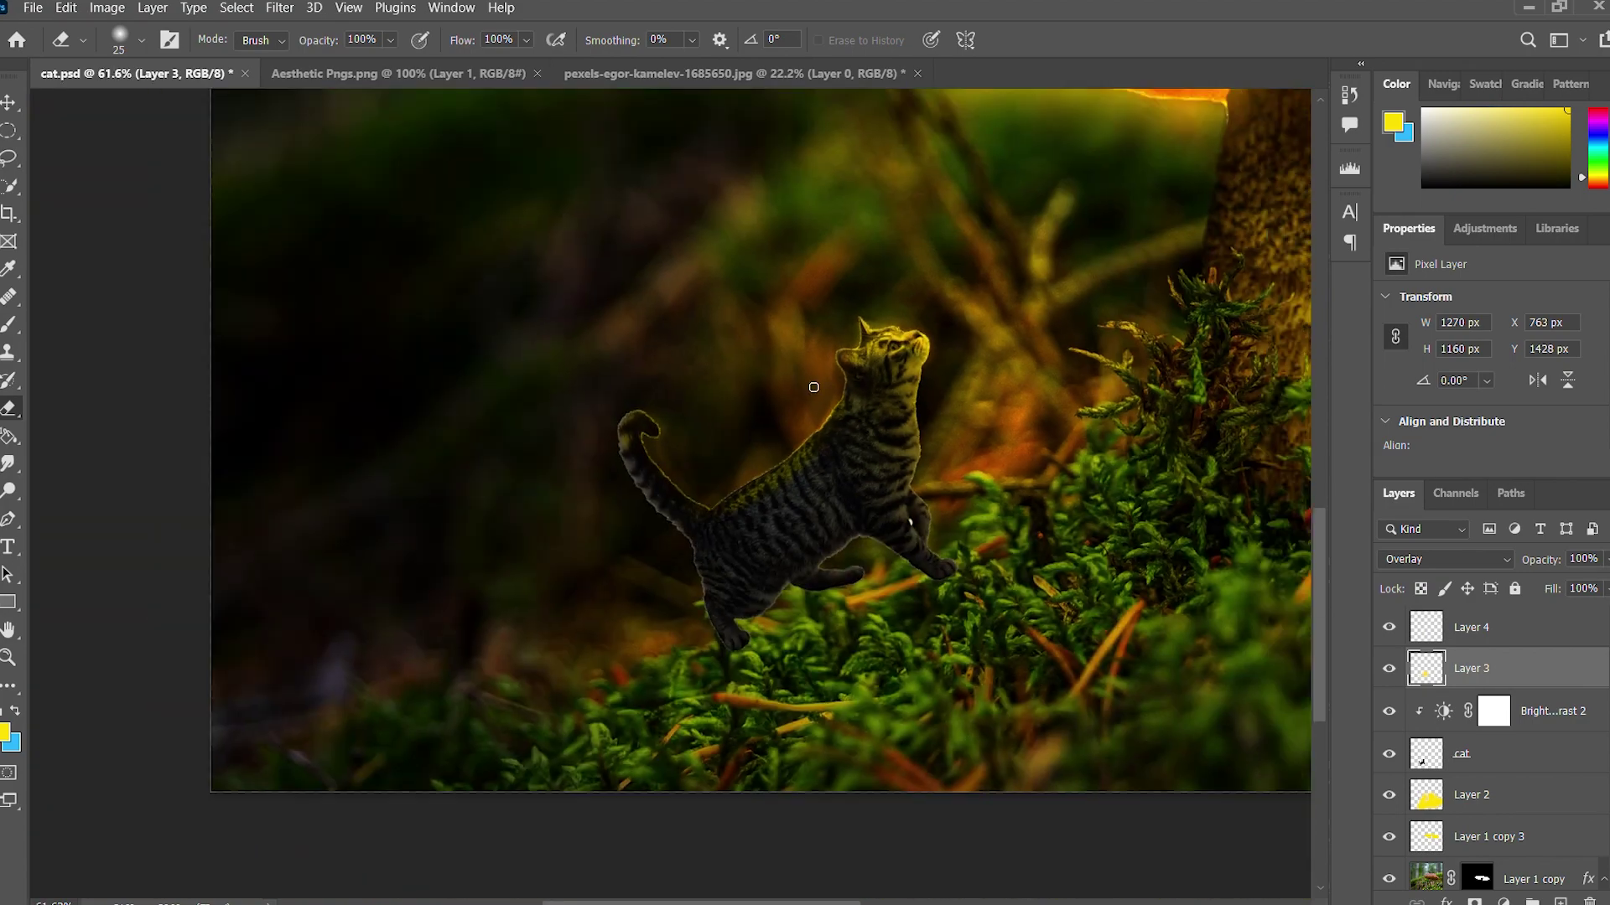
scroll(815, 370, up, 2)
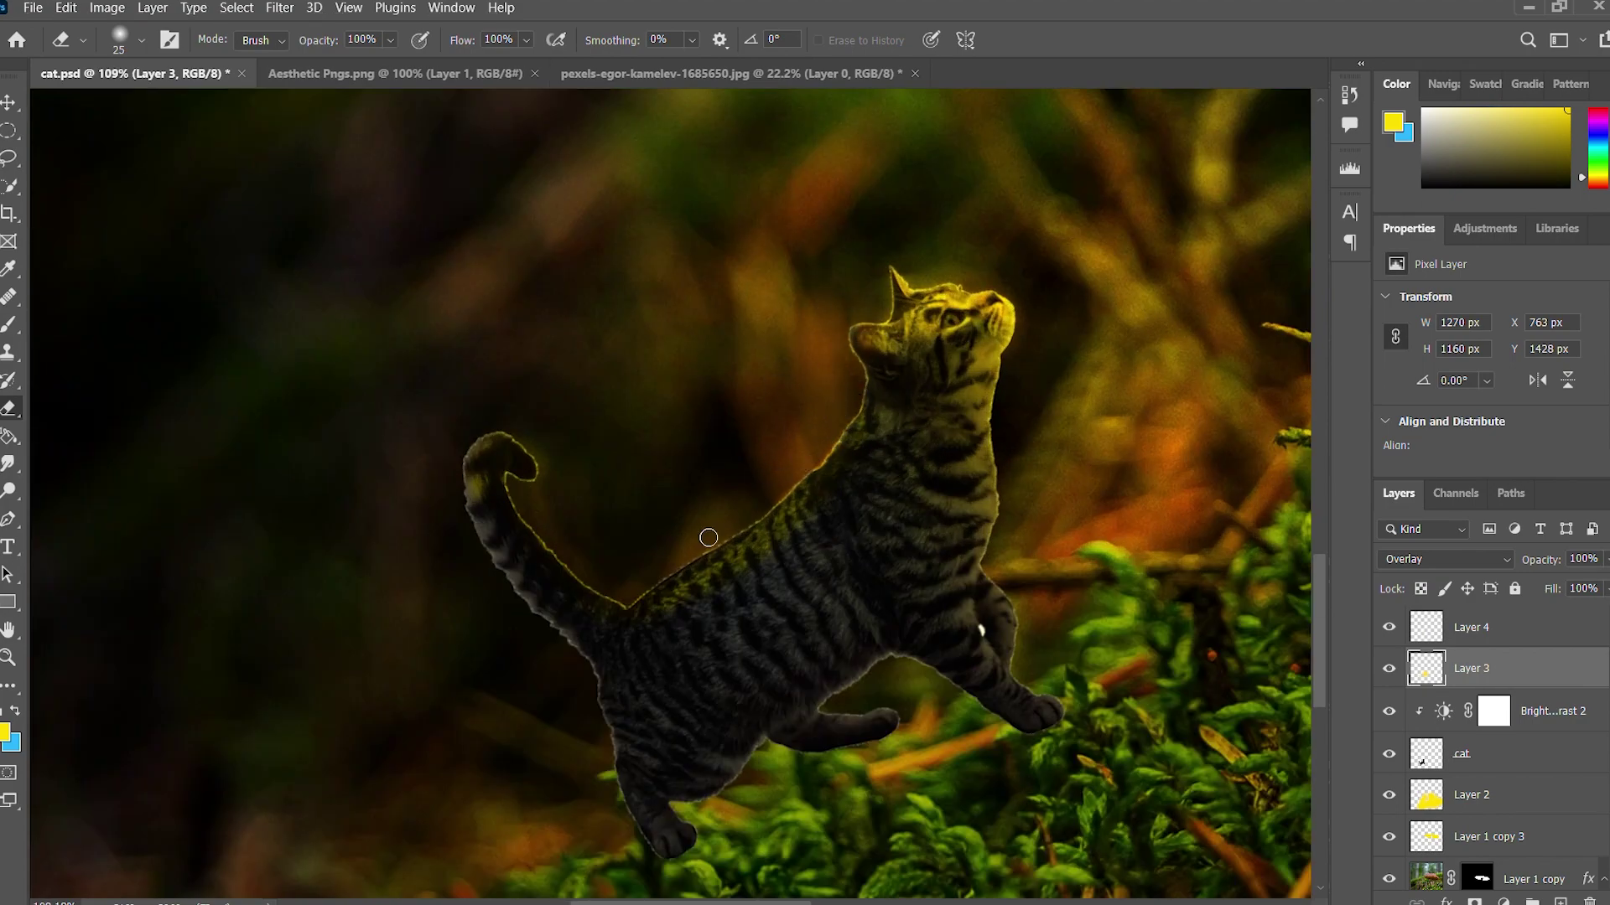
scroll(708, 538, down, 3)
scroll(620, 675, down, 1)
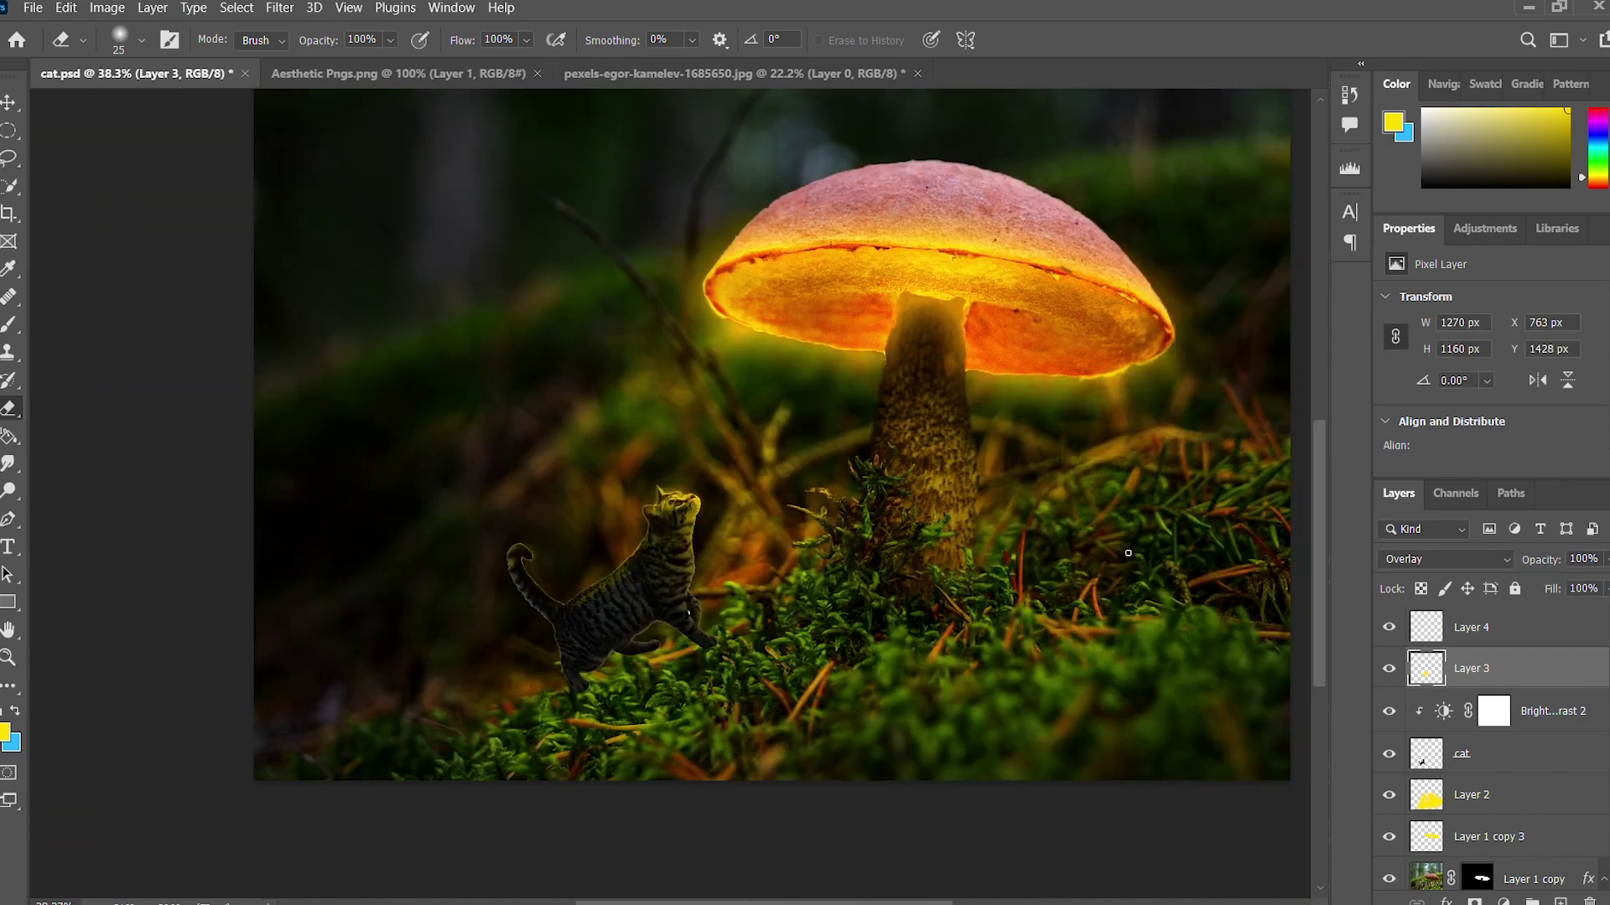
- Target the Brightness/Contrast 2 layer mask
click(1494, 711)
scroll(620, 675, up, 5)
scroll(650, 516, down, 3)
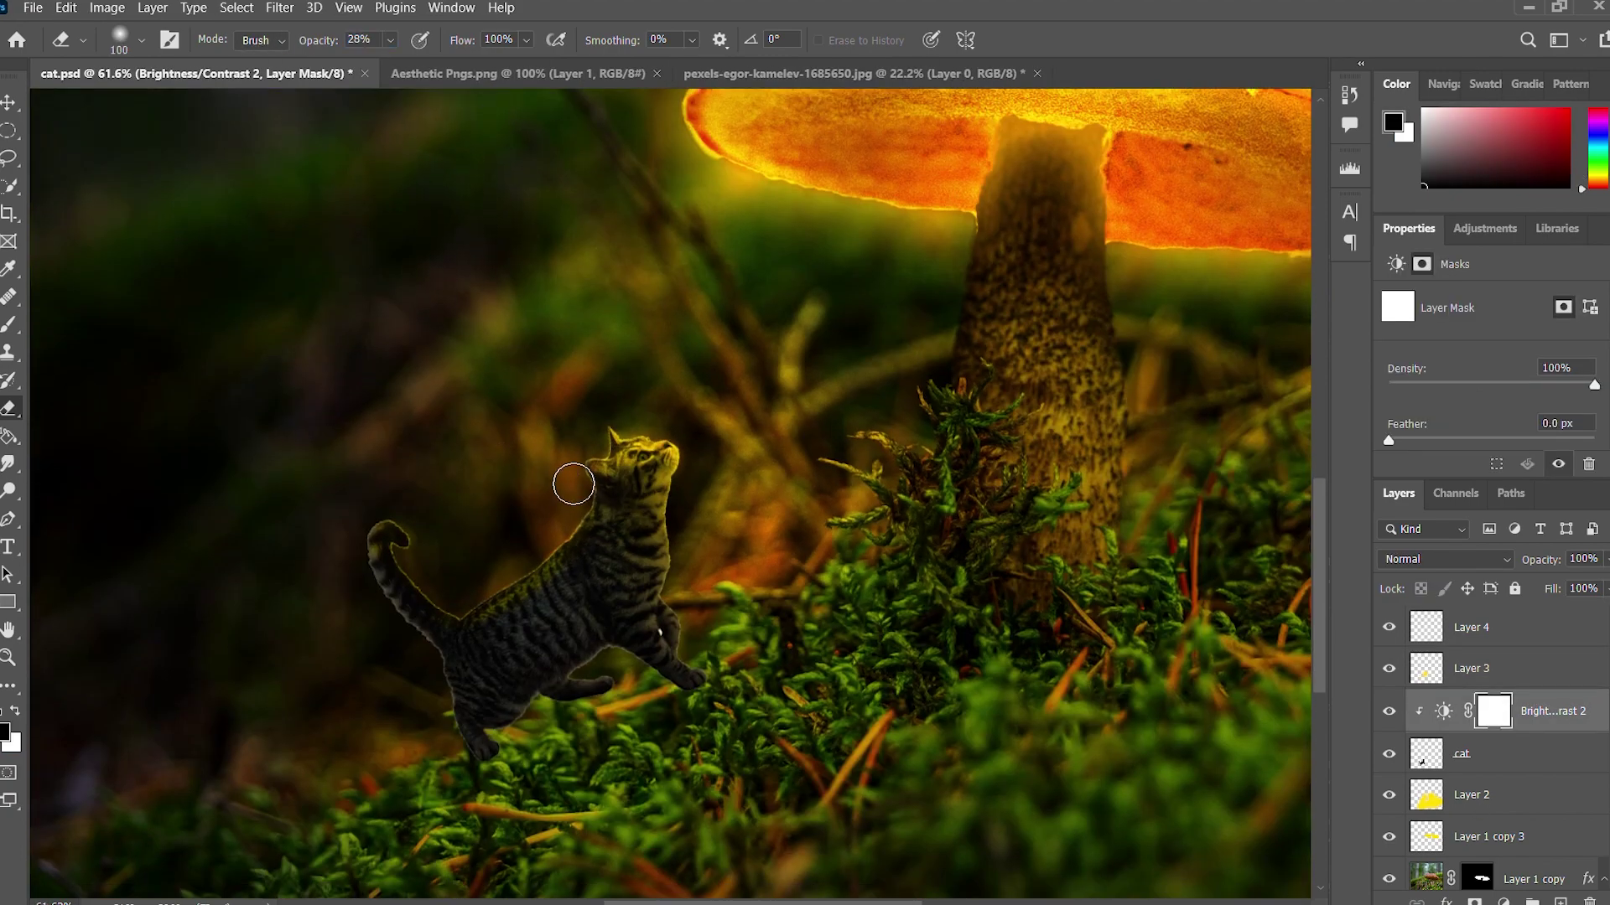
- Hide the Brightness/Contrast 2 adjustment around the cat's legs, swapping foreground and background colours
drag(683, 628, 692, 646)
key(x)
mouse_move(916, 557)
mouse_down()
mouse_move(639, 682)
mouse_move(526, 643)
mouse_up()
scroll(1081, 671, down, 3)
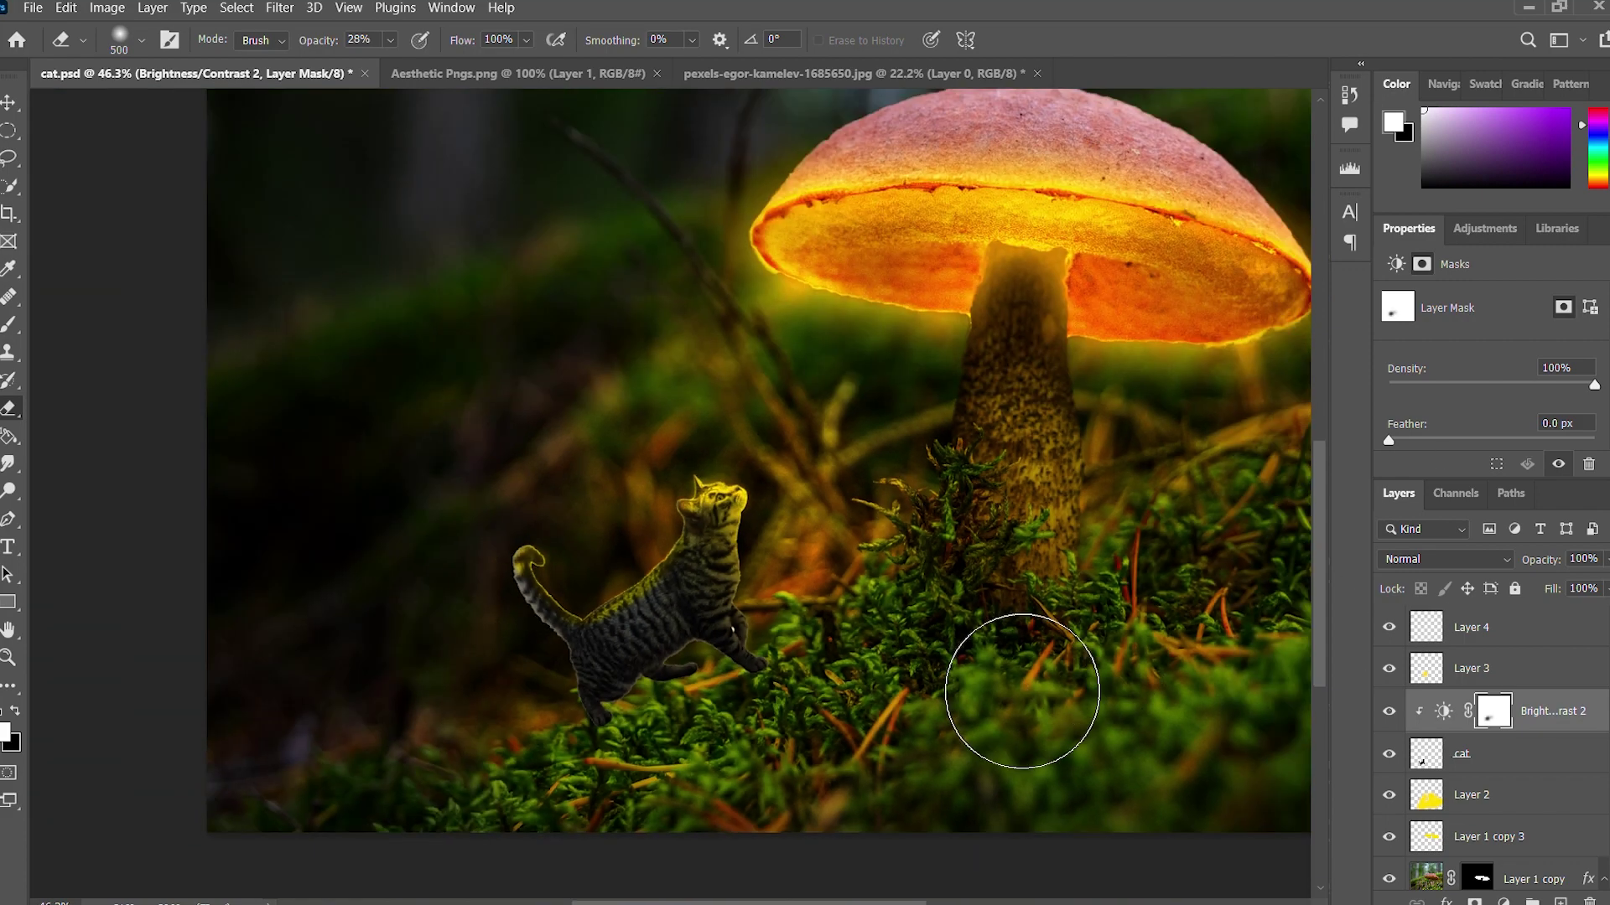
scroll(1116, 728, up, 2)
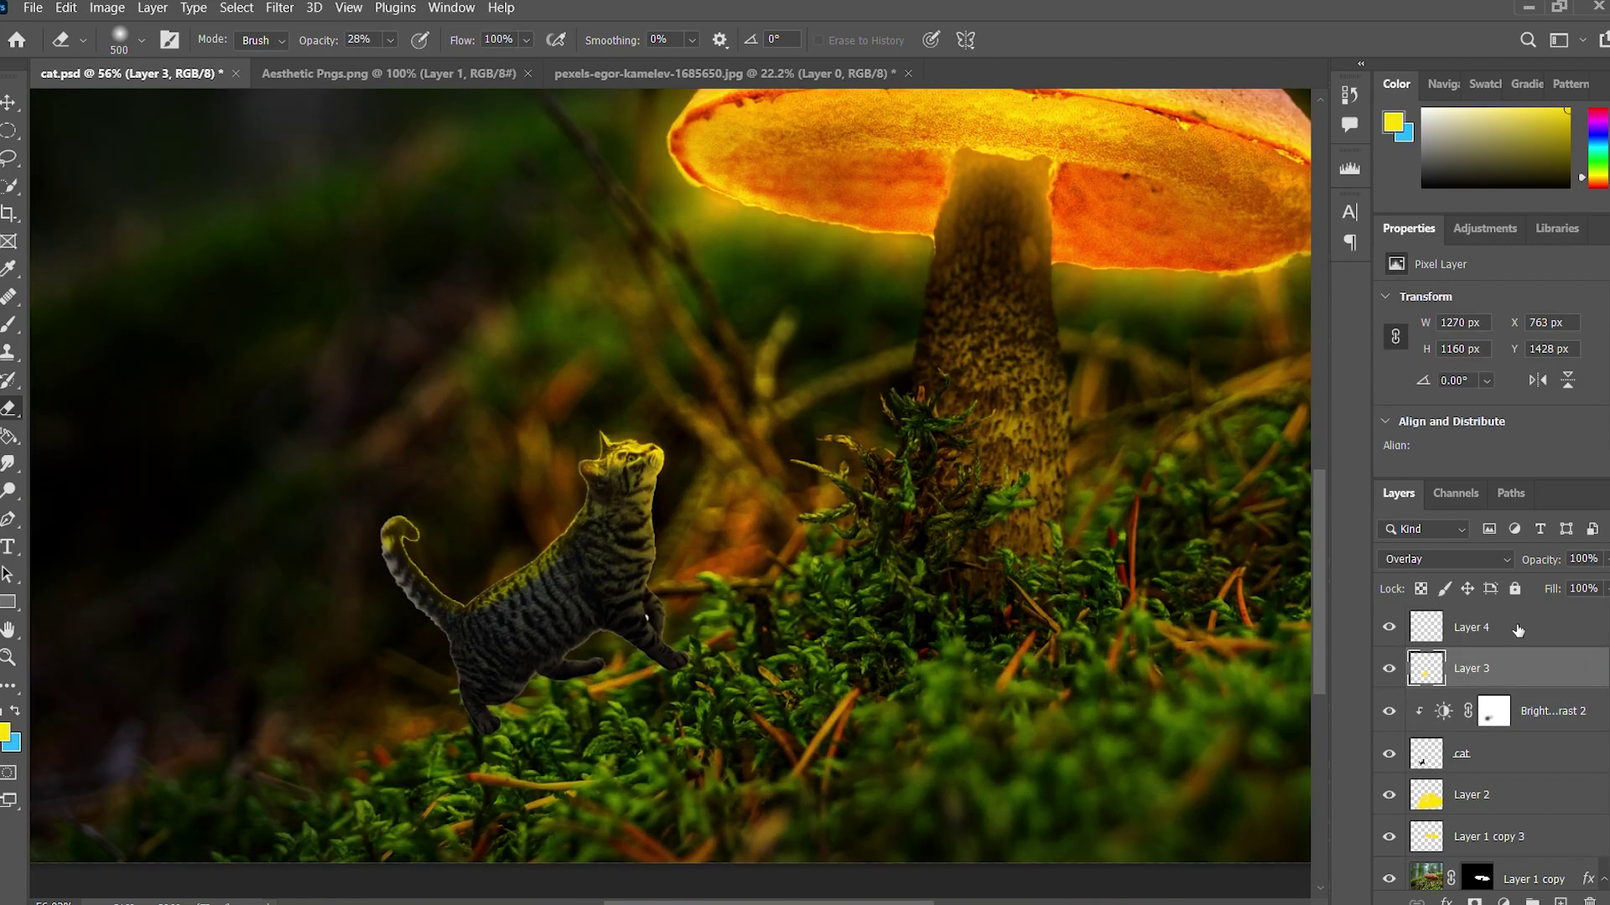
scroll(1153, 748, down, 2)
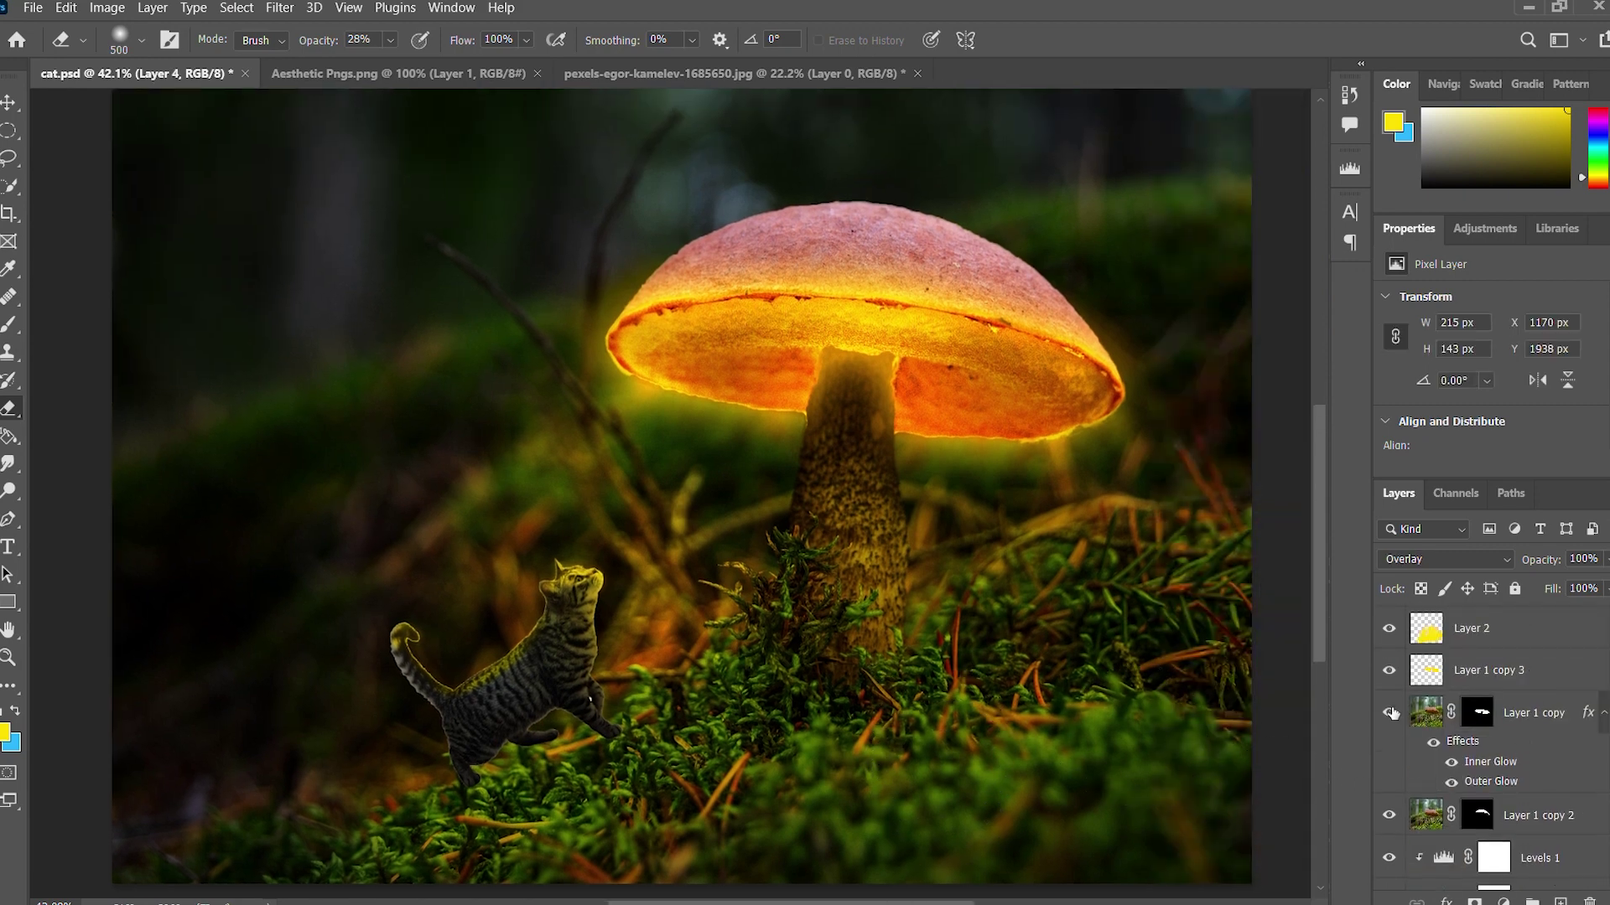
scroll(1523, 768, down, 2)
- Add a clipped Layer 5 above Layer 1 and brush black shadow under the cat's paws
click(1522, 785)
key(ctrl+shift+alt+n)
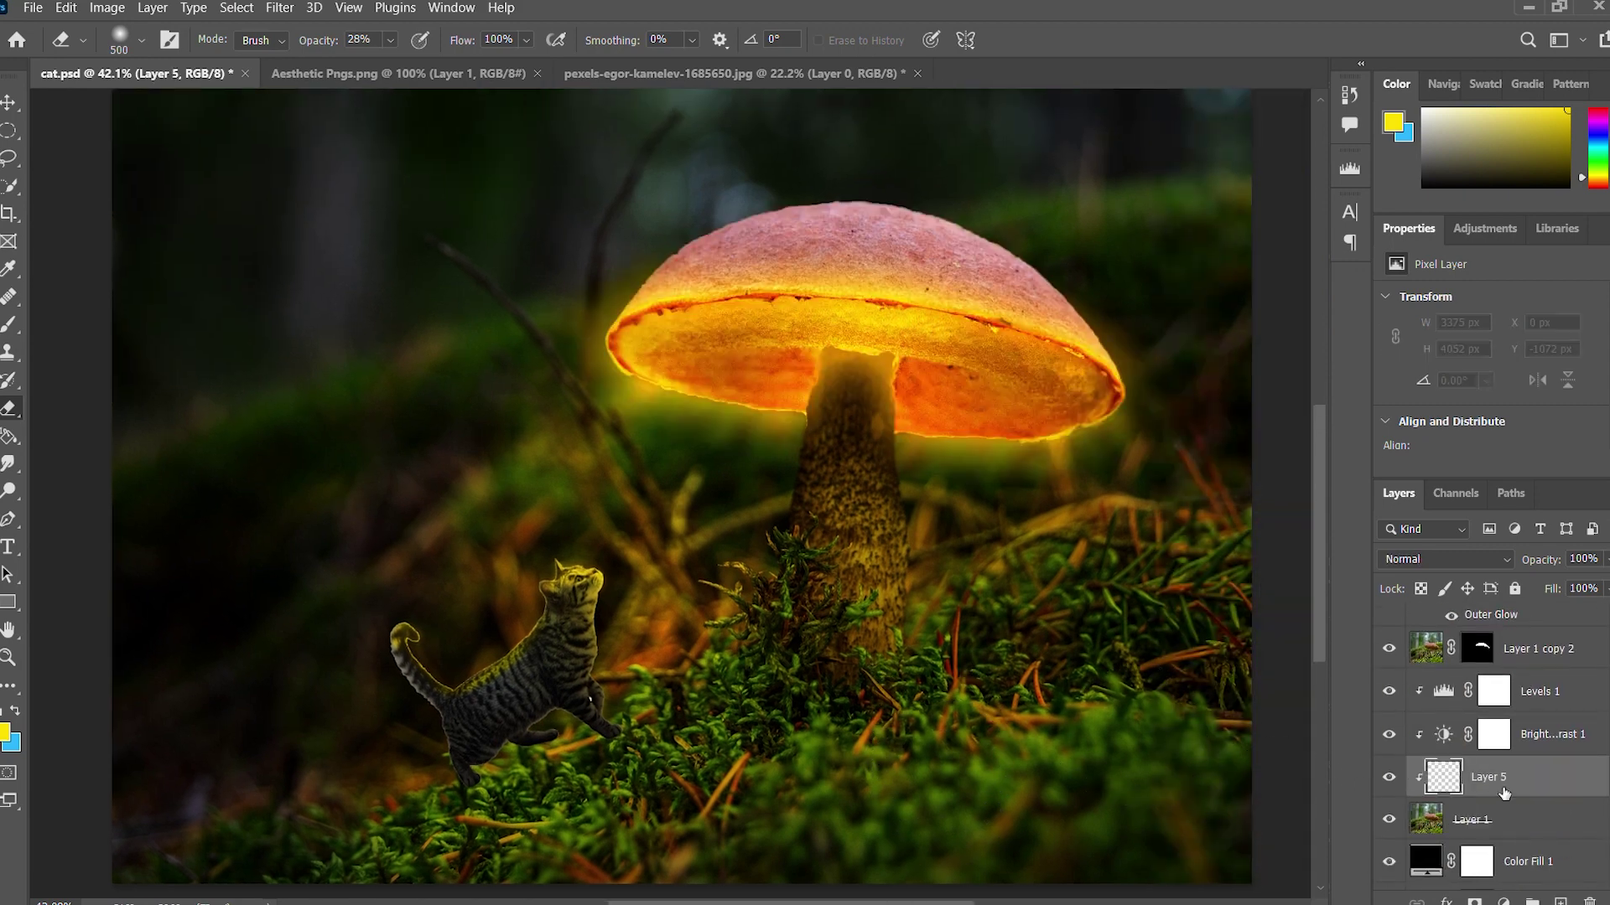
click(8, 327)
scroll(641, 817, up, 3)
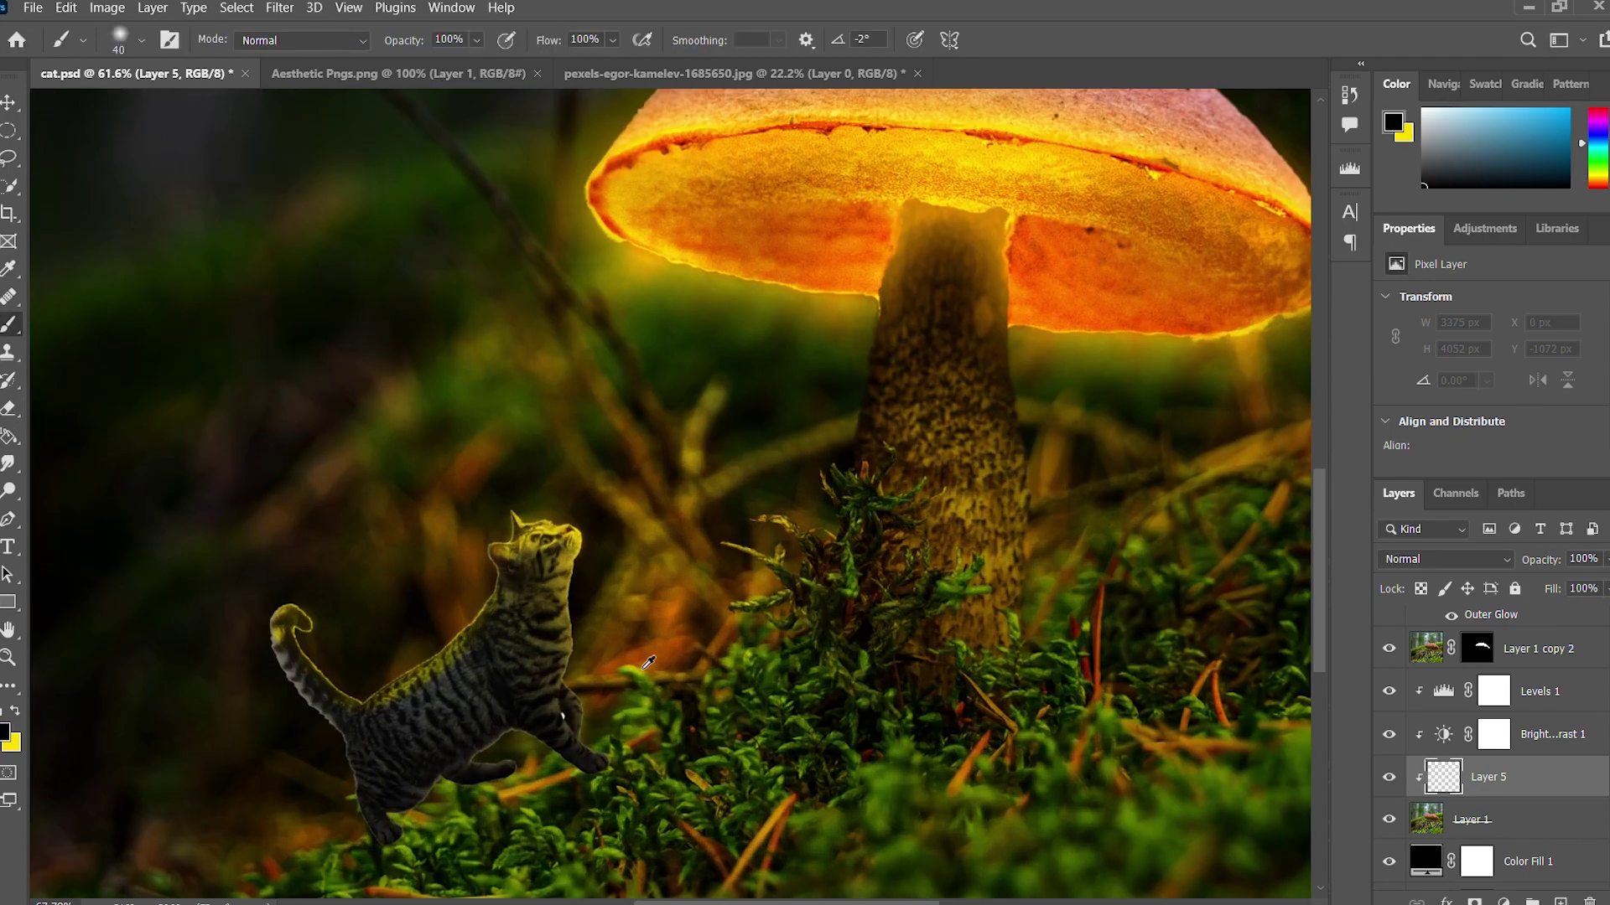
scroll(641, 817, up, 3)
scroll(635, 579, up, 2)
mouse_move(587, 637)
mouse_down()
mouse_move(492, 657)
mouse_move(539, 646)
mouse_move(467, 604)
mouse_move(205, 700)
mouse_move(159, 737)
mouse_move(382, 536)
mouse_up()
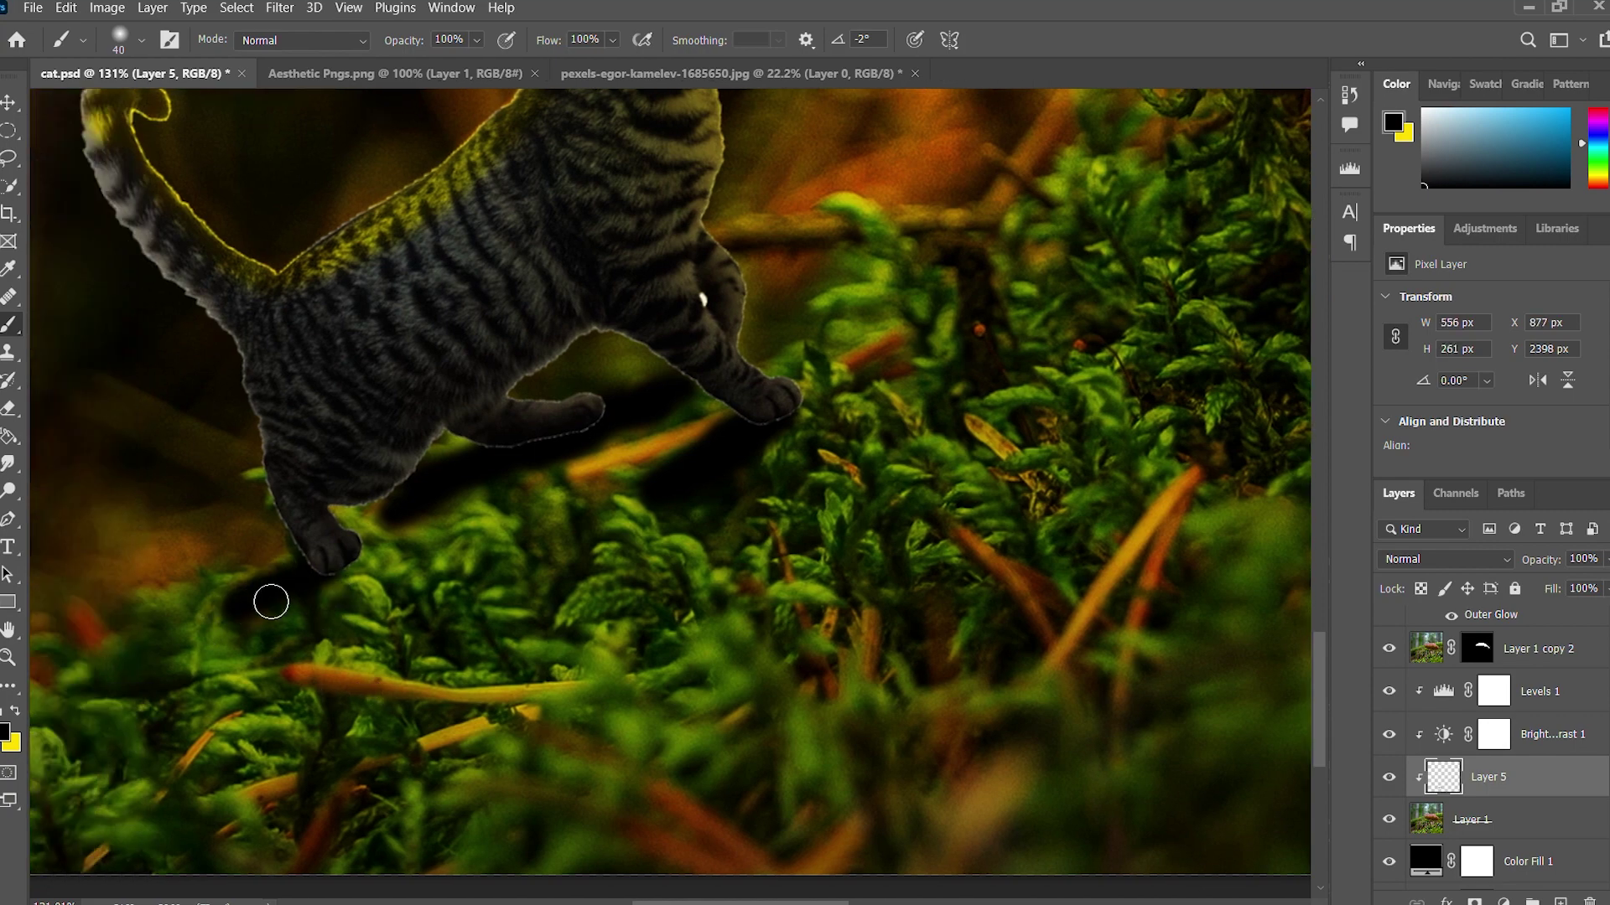
drag(269, 599, 201, 637)
mouse_move(381, 514)
mouse_down()
mouse_move(269, 554)
mouse_move(288, 600)
mouse_up()
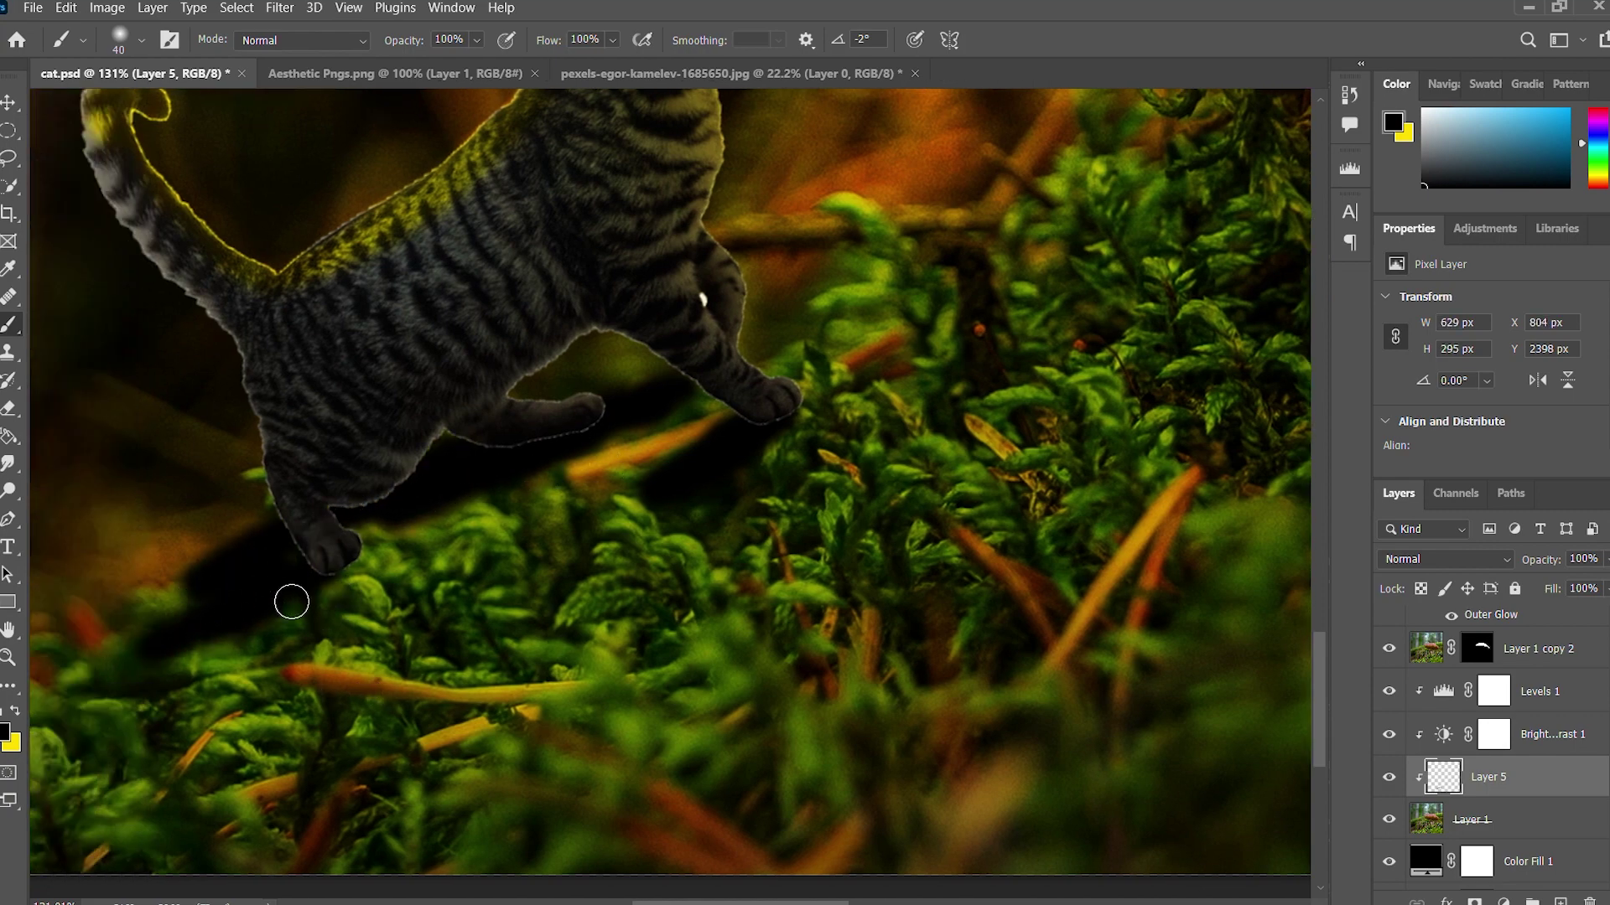
scroll(288, 600, down, 2)
drag(385, 586, 436, 588)
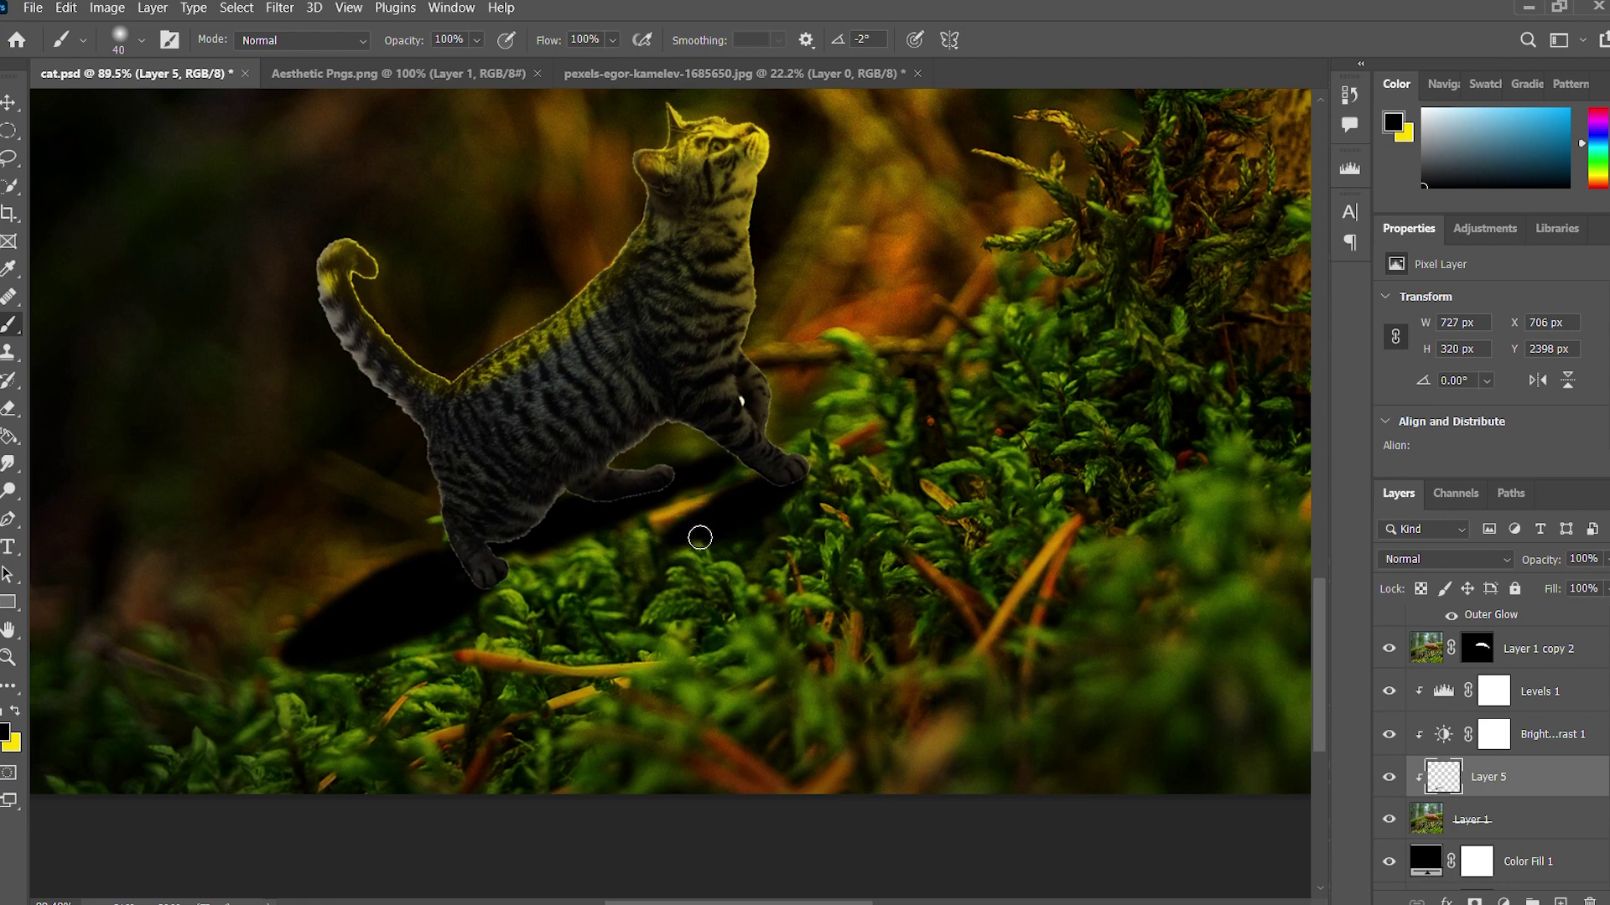
scroll(700, 538, down, 5)
key(h)
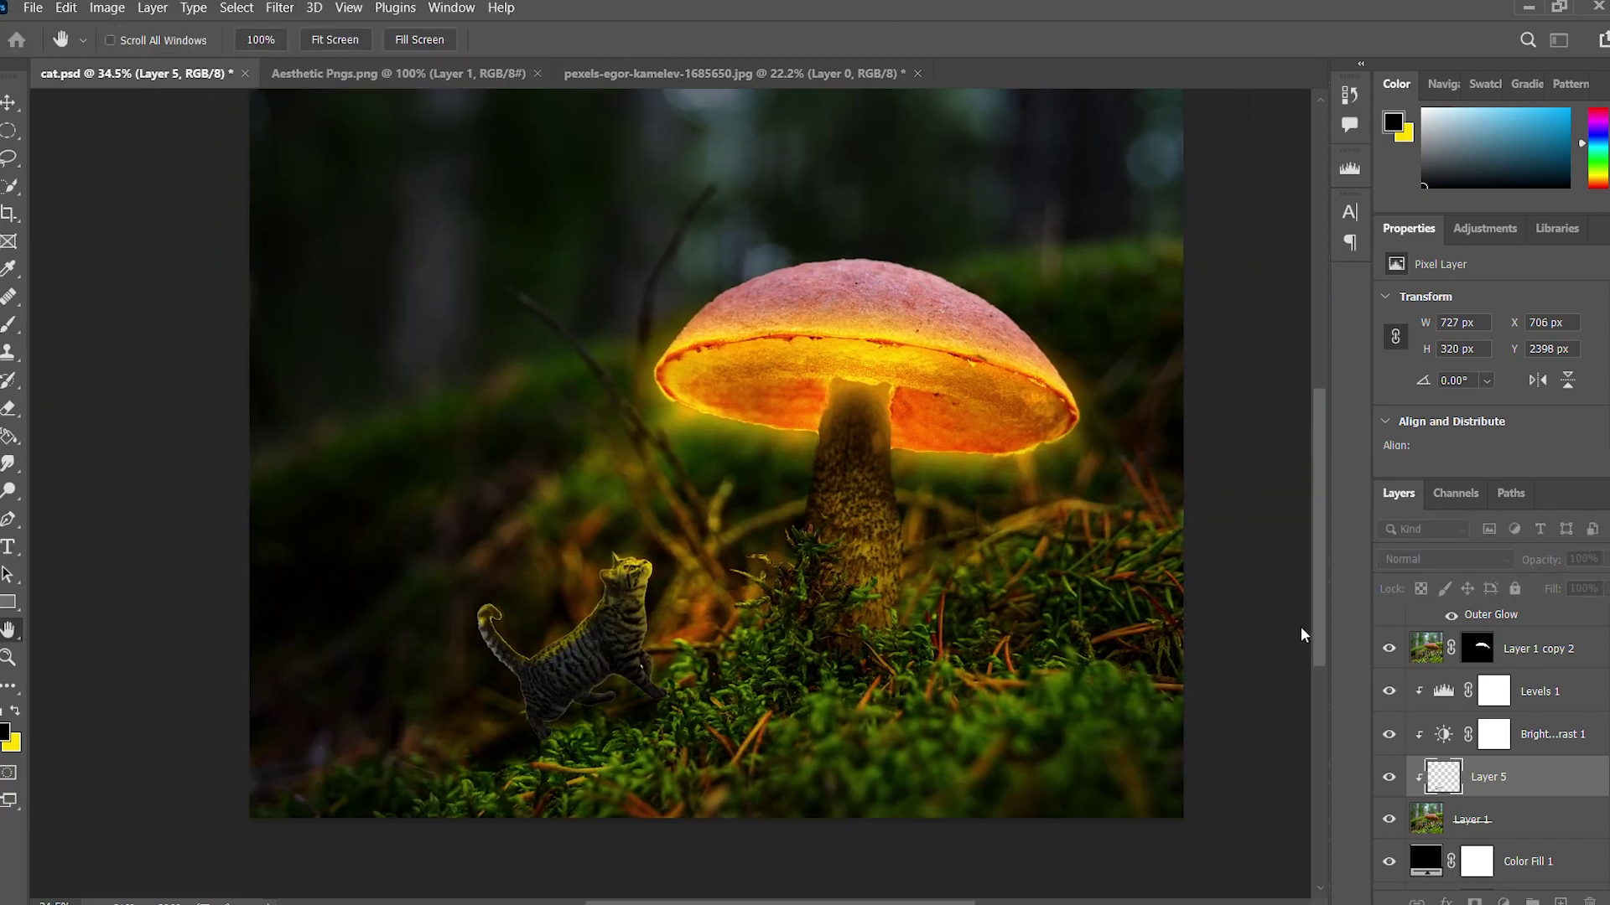
- Add Layer 6 and paint black shadow under the cat's paw, extending it left
key(b)
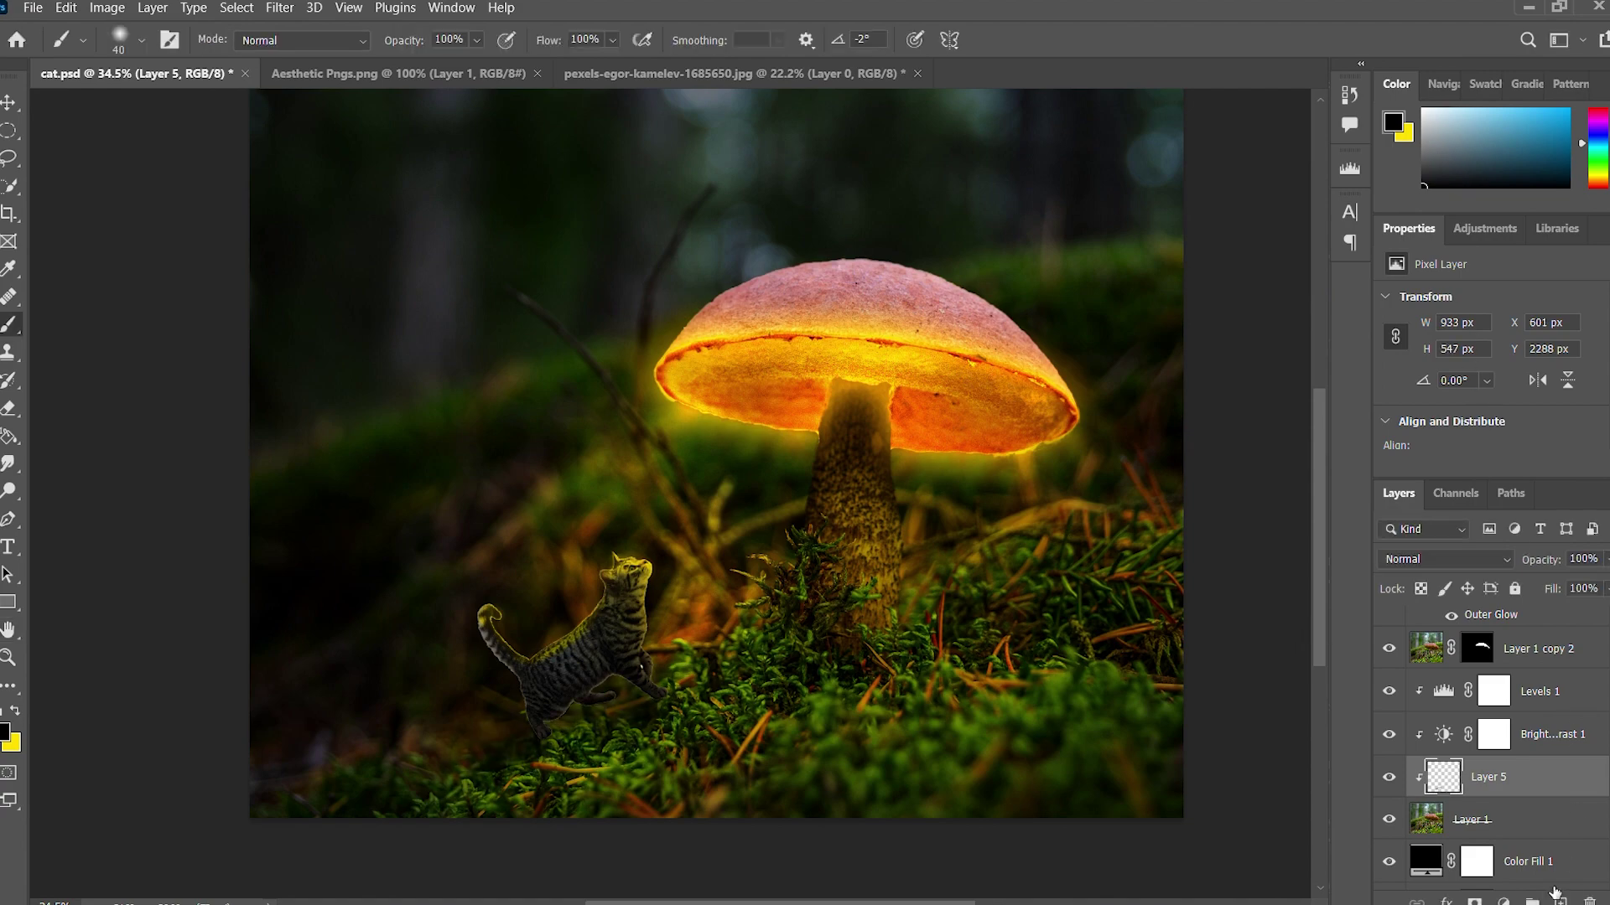
scroll(1540, 839, up, 3)
key(ctrl+shift+alt+n)
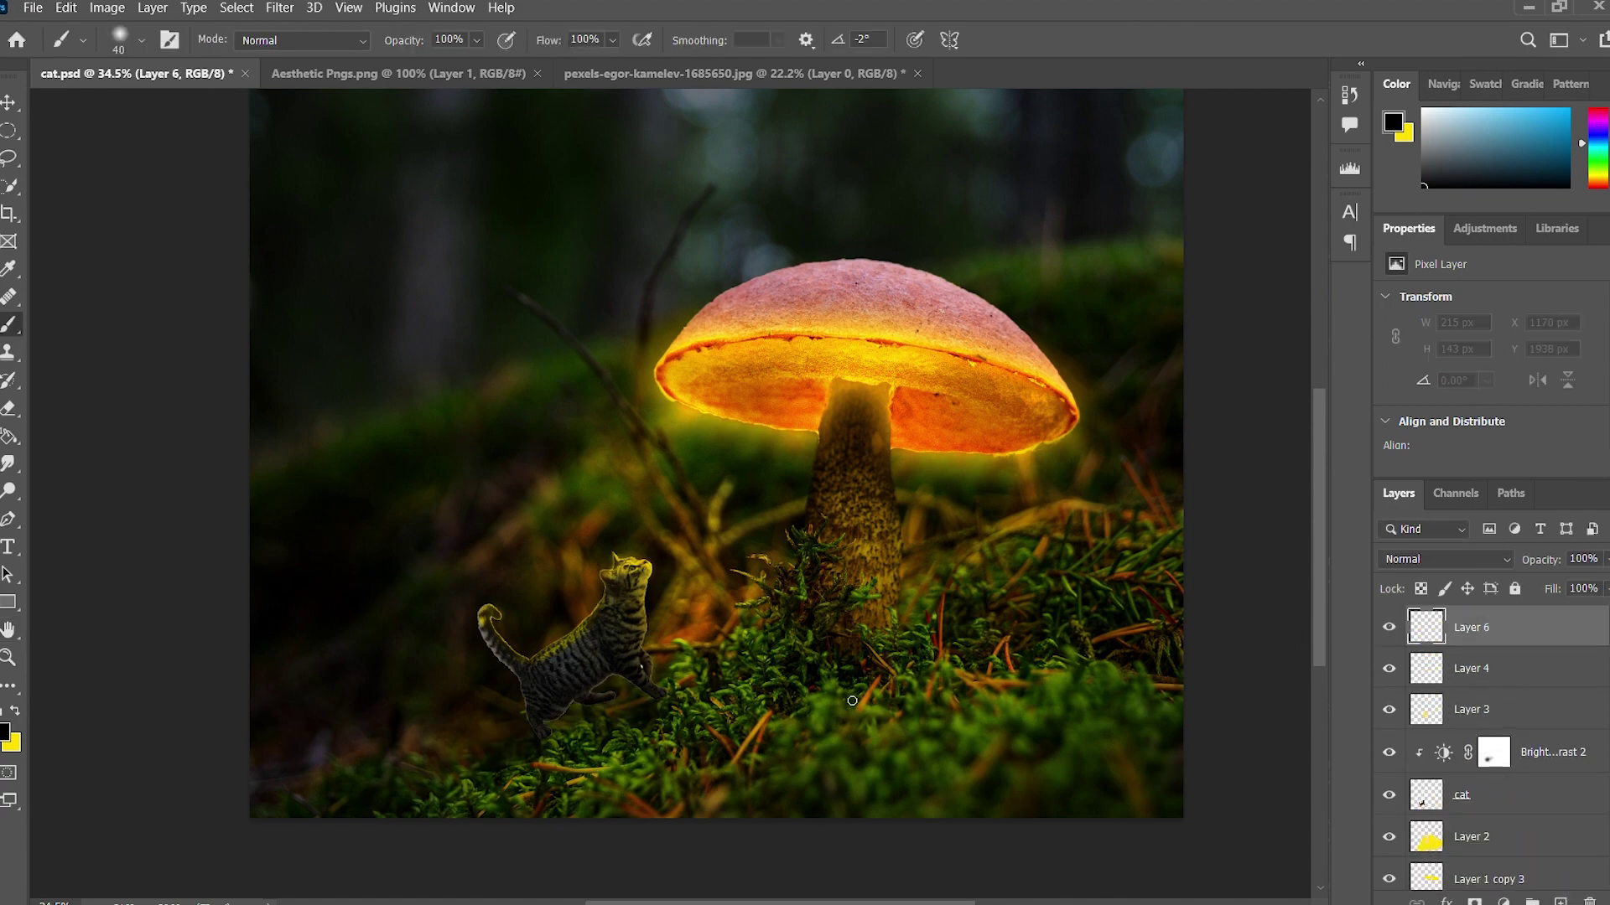
scroll(777, 727, up, 10)
mouse_move(777, 727)
mouse_down()
mouse_move(870, 665)
mouse_move(721, 727)
mouse_move(646, 586)
mouse_move(616, 628)
mouse_move(331, 707)
mouse_move(699, 573)
mouse_up()
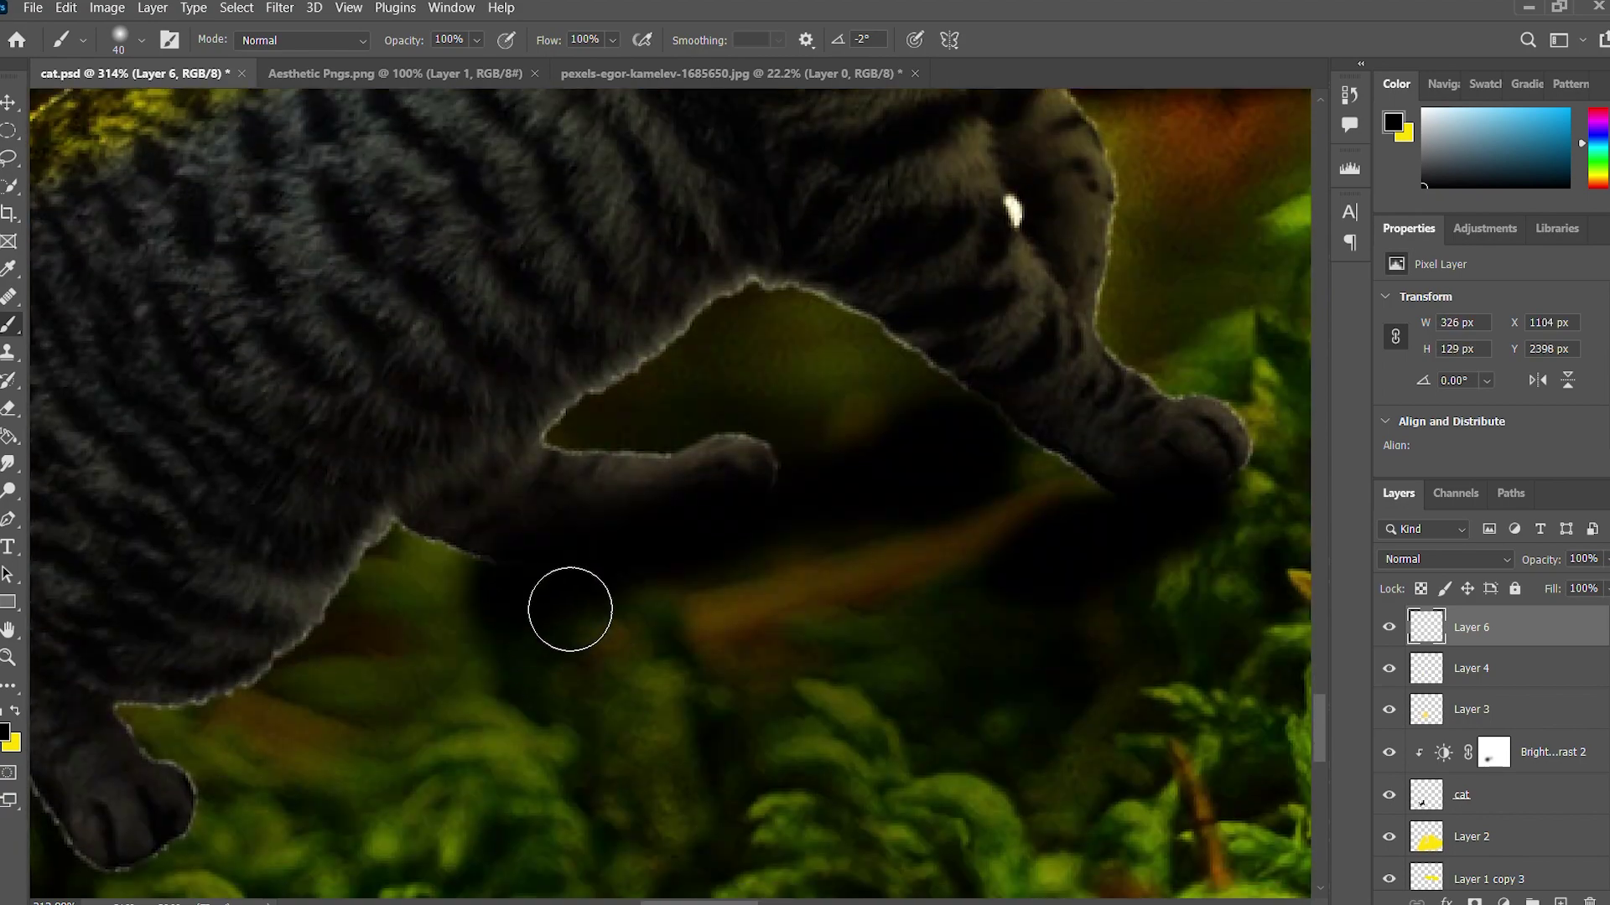
mouse_move(569, 604)
mouse_down()
mouse_move(496, 629)
mouse_move(406, 587)
mouse_up()
scroll(470, 637, left, 2)
scroll(420, 651, down, 5)
drag(420, 650, 263, 707)
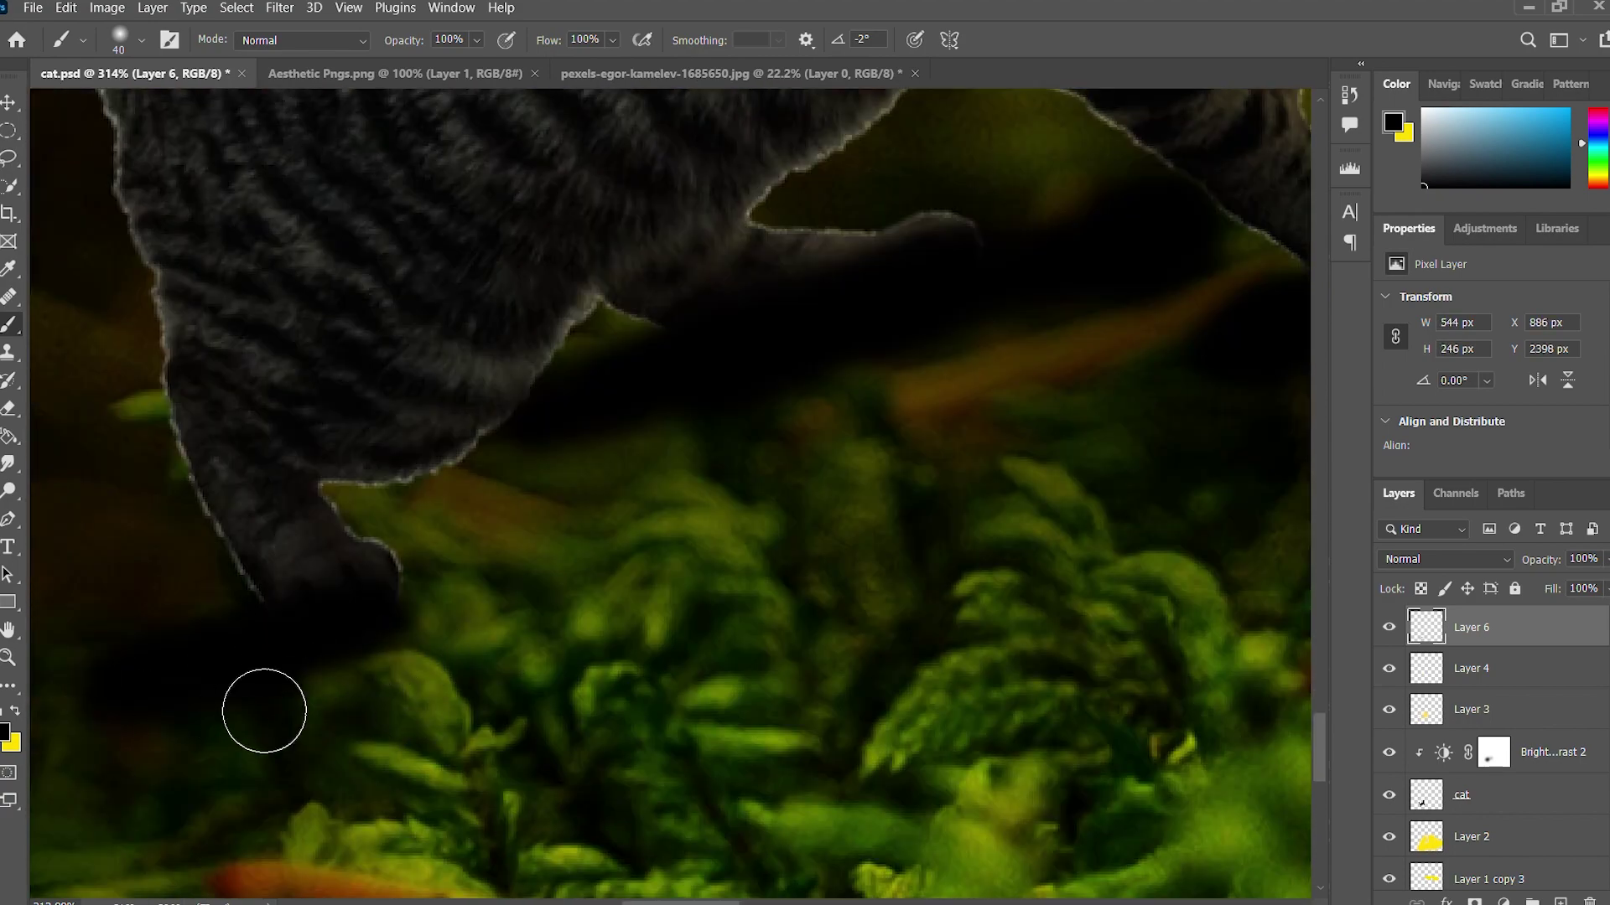
- Deepen the dark shadow beneath the cat's belly and legs
mouse_move(429, 545)
mouse_down()
mouse_move(553, 500)
mouse_move(366, 546)
mouse_move(618, 394)
mouse_up()
scroll(316, 564, down, 4)
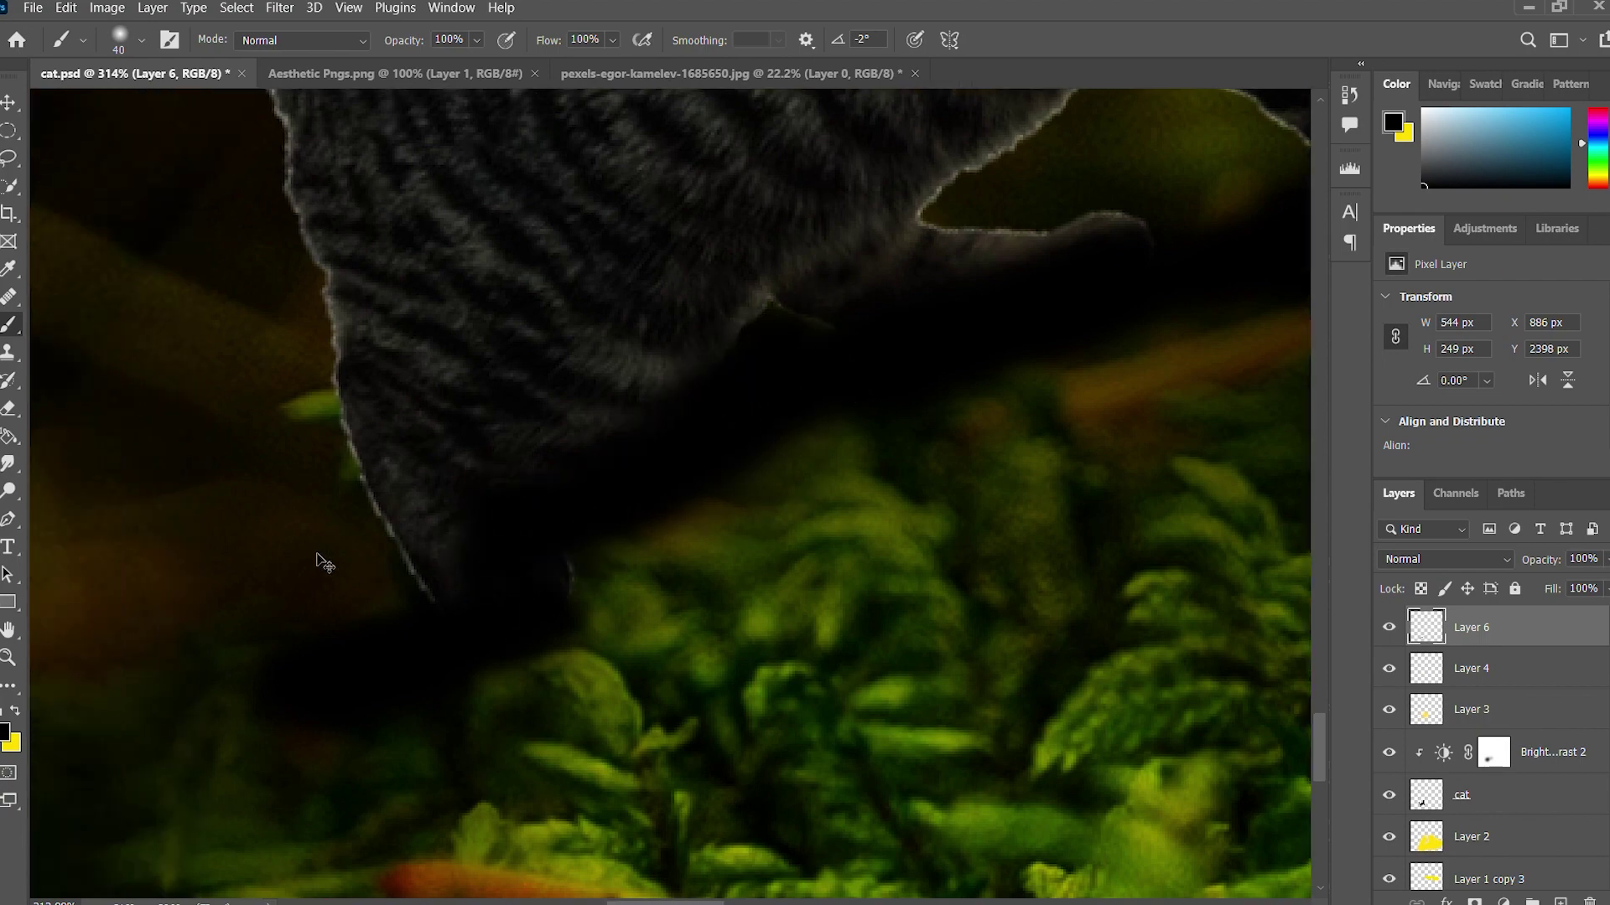
scroll(186, 629, down, 2)
scroll(186, 629, left, 2)
mouse_move(252, 688)
mouse_down()
mouse_move(413, 611)
mouse_move(291, 695)
mouse_move(263, 683)
mouse_up()
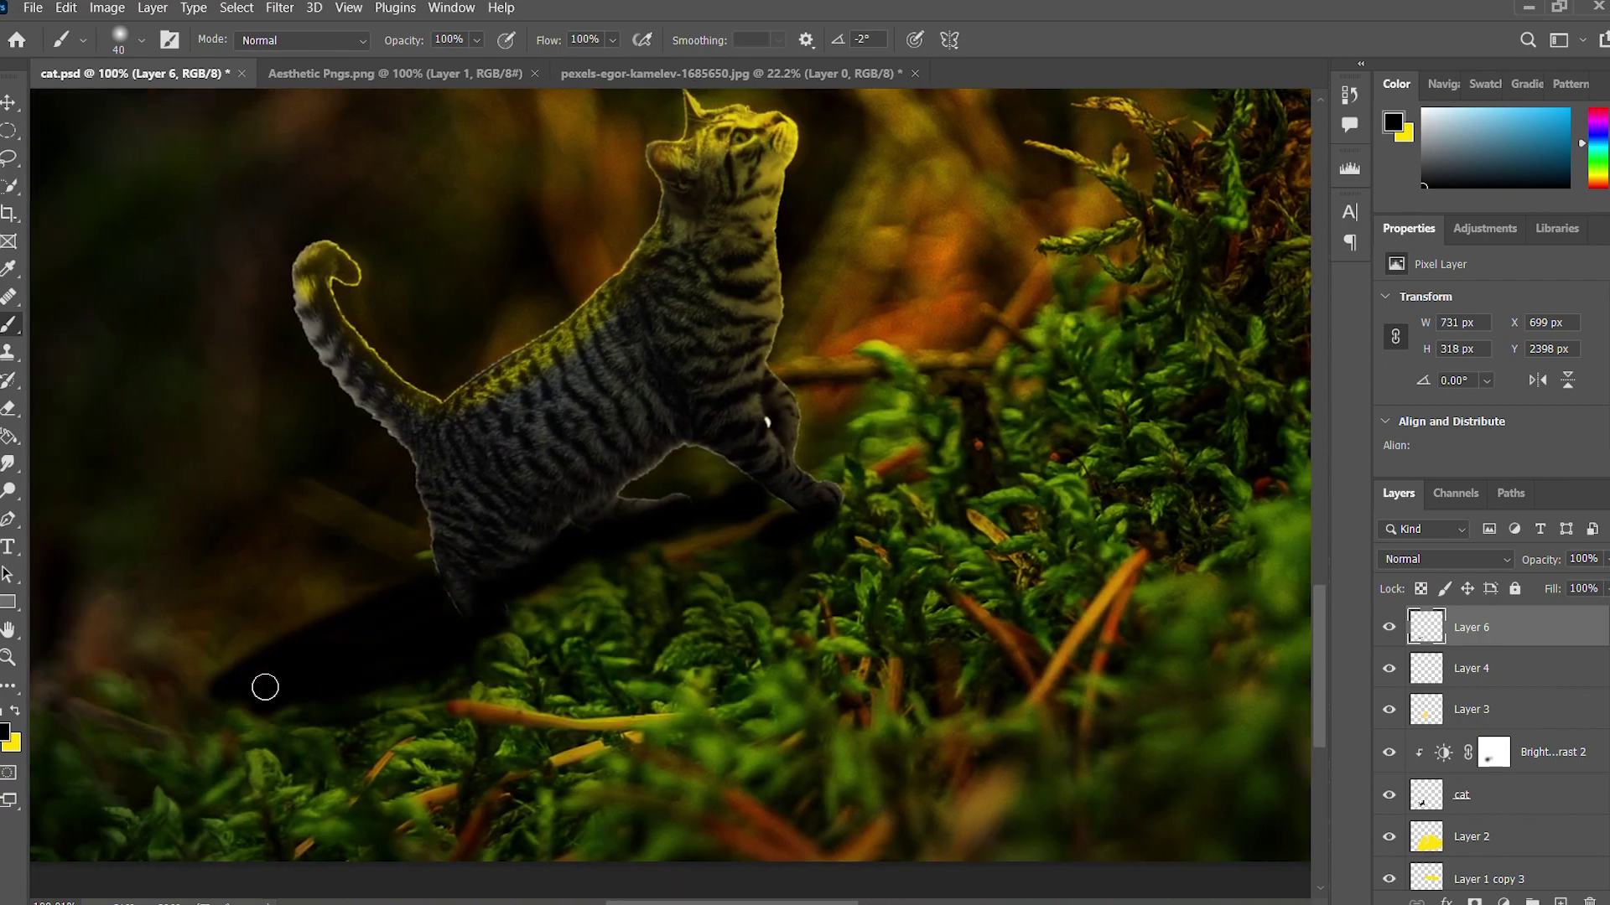
scroll(262, 683, down, 2)
key(h)
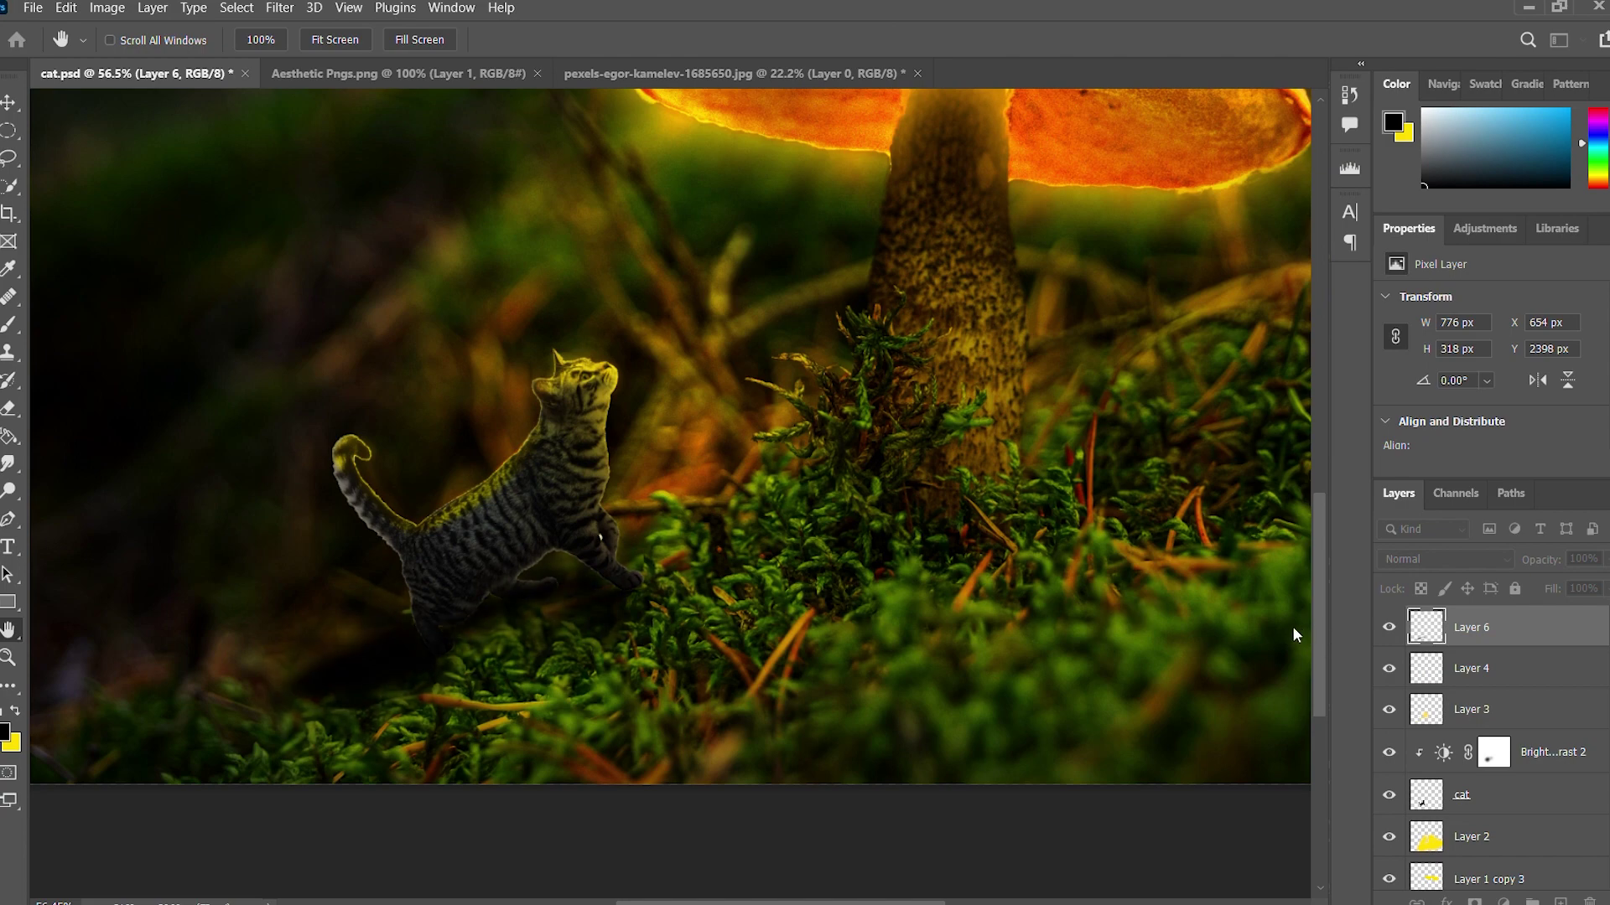
key(e)
scroll(671, 436, down, 3)
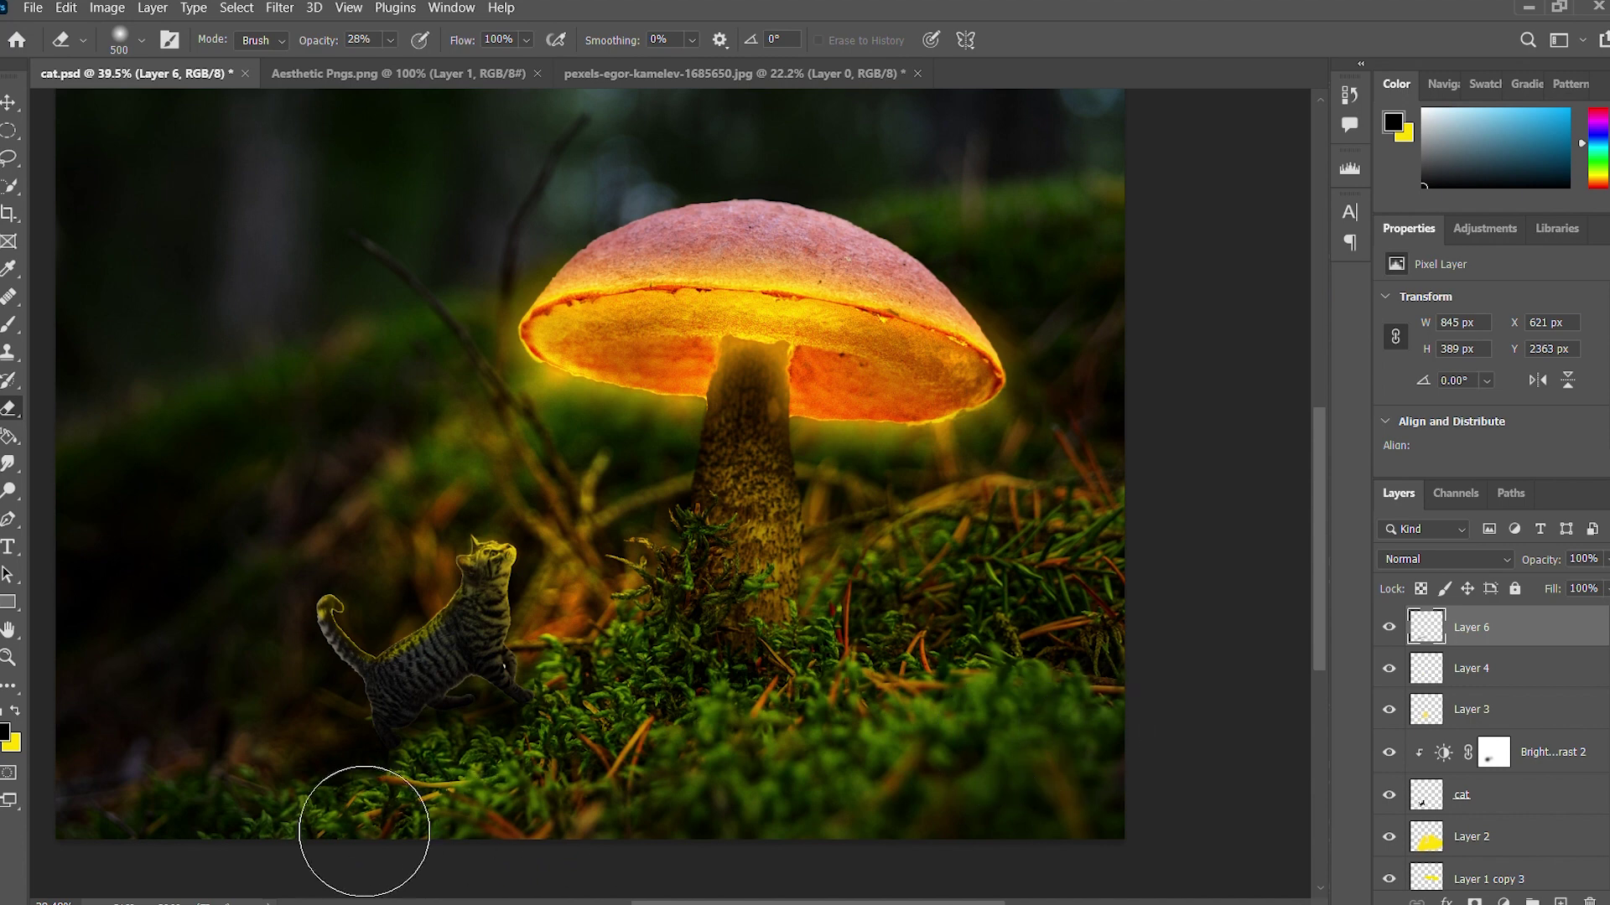
scroll(1012, 685, down, 1)
scroll(1012, 685, up, 2)
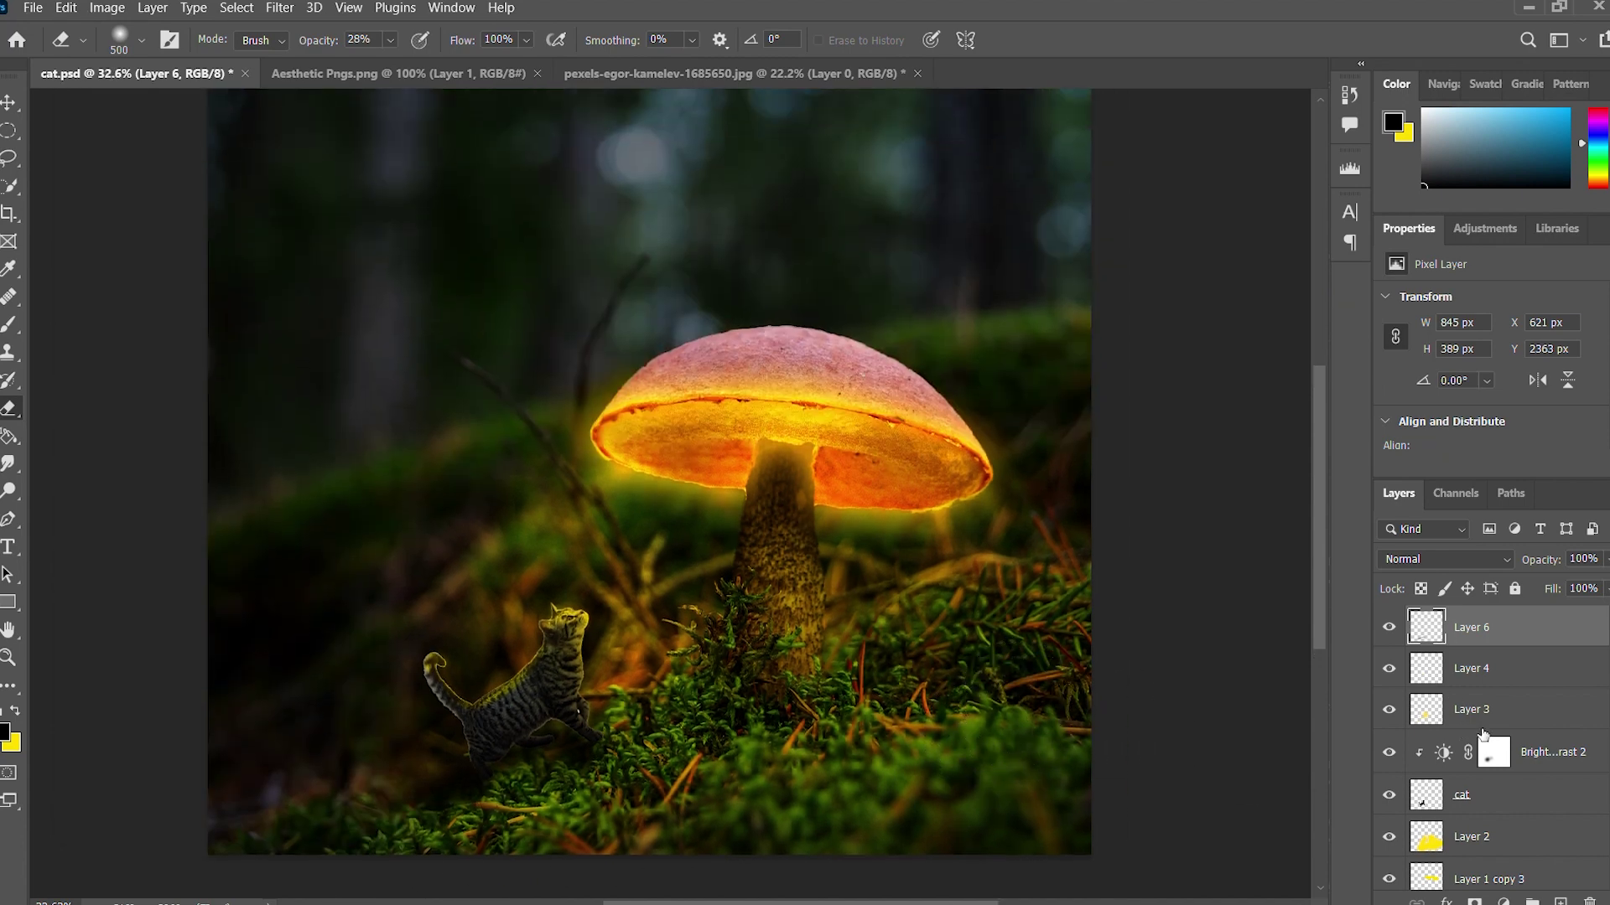
scroll(1500, 758, down, 5)
click(1535, 670)
key(h)
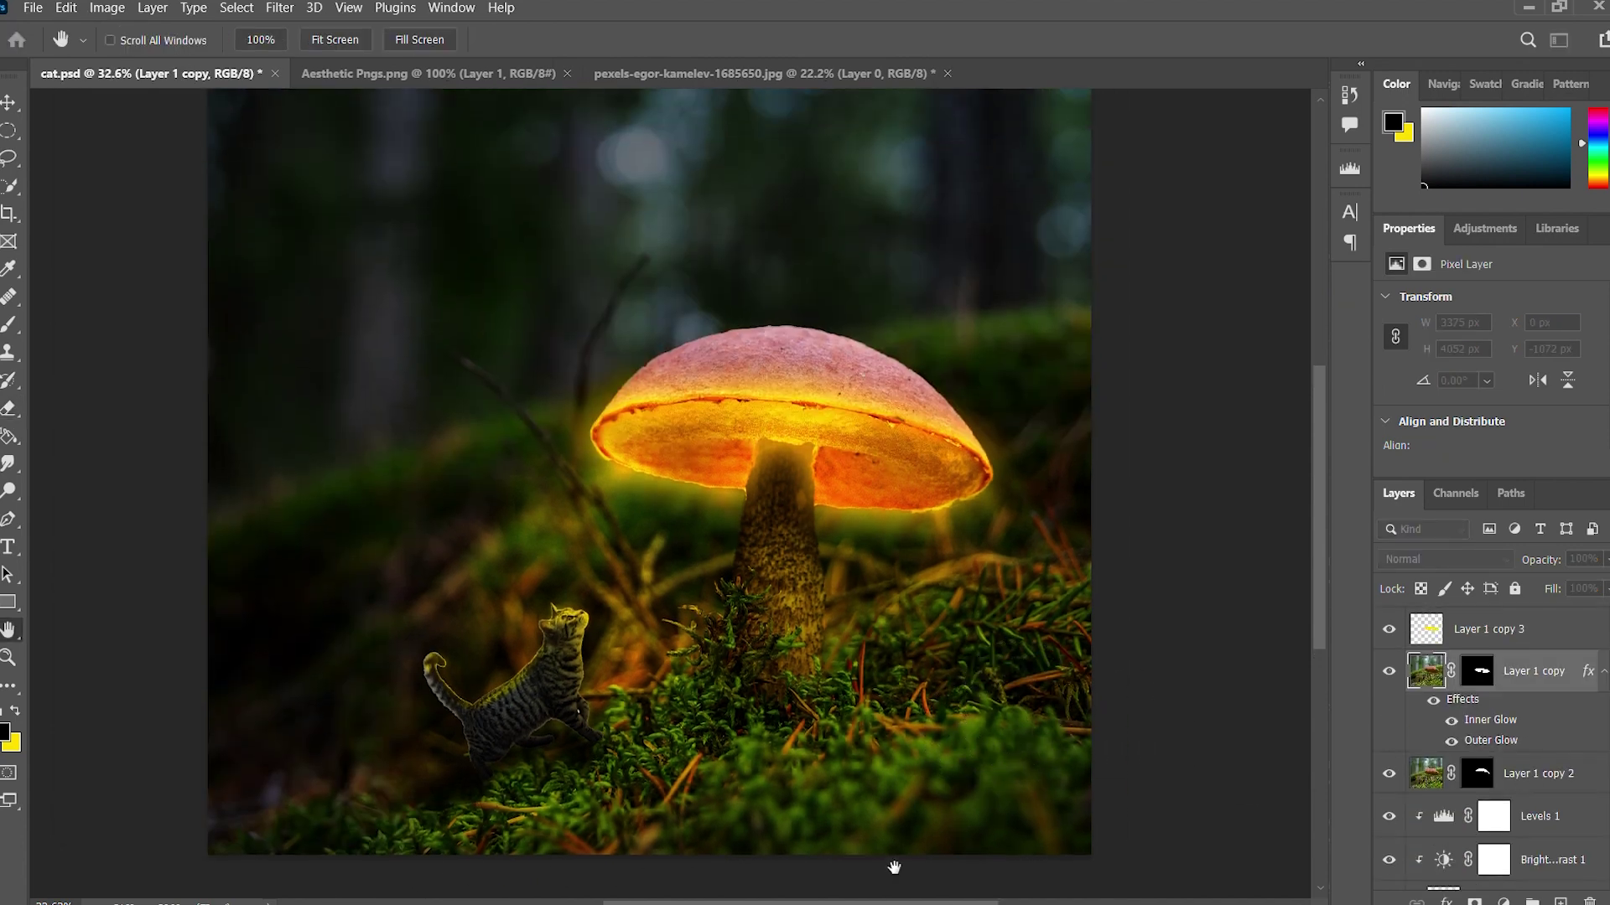
drag(893, 903, 972, 903)
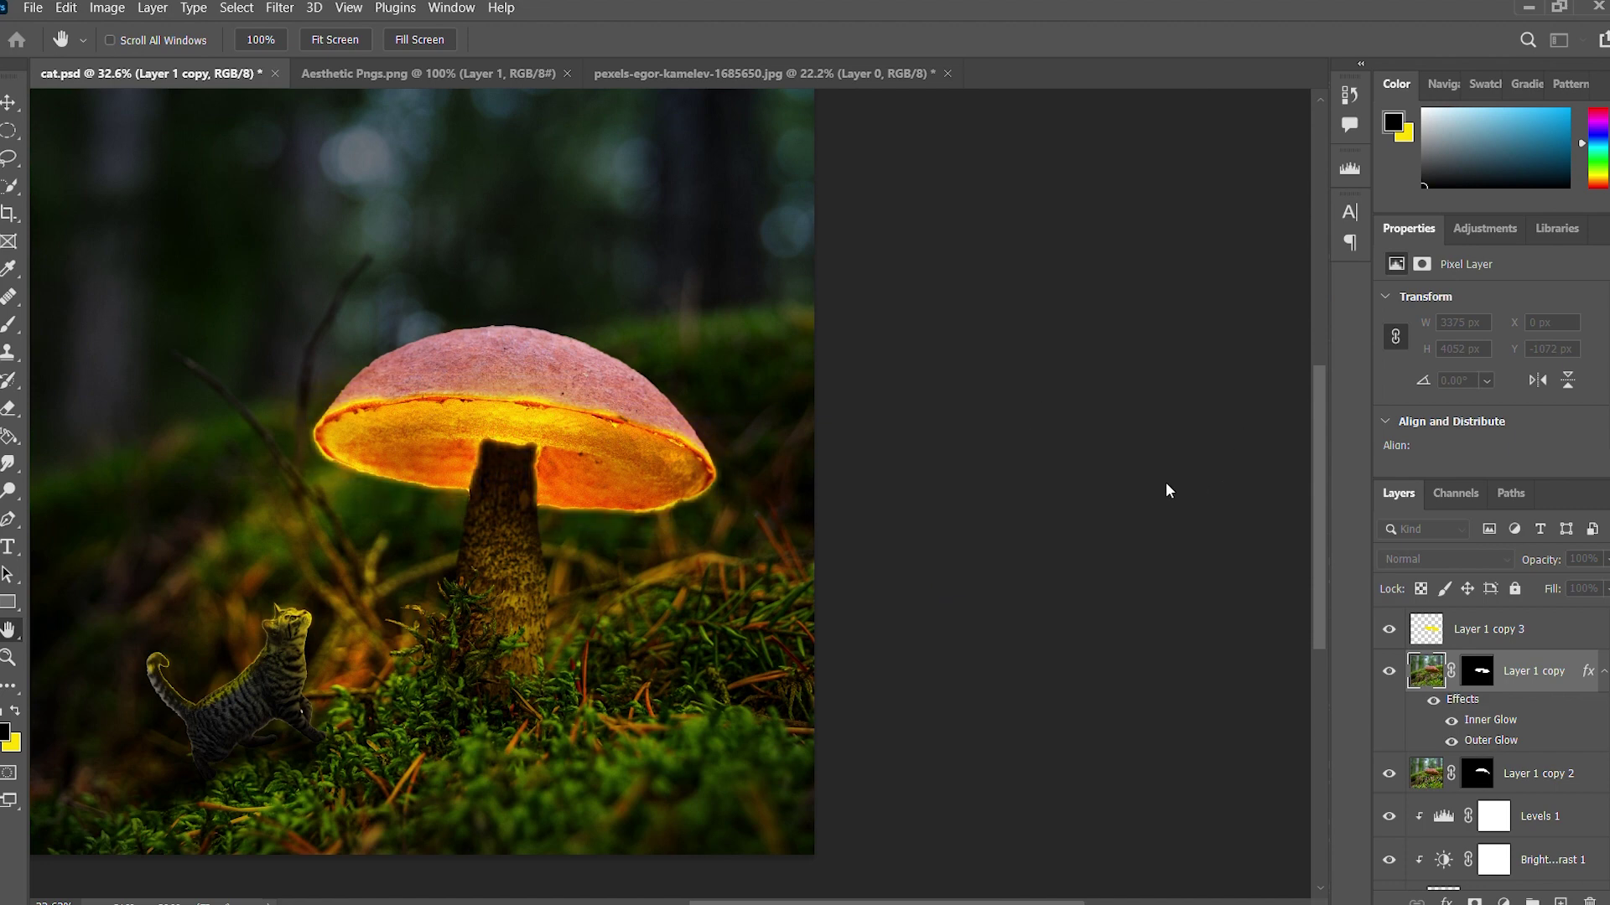
key(e)
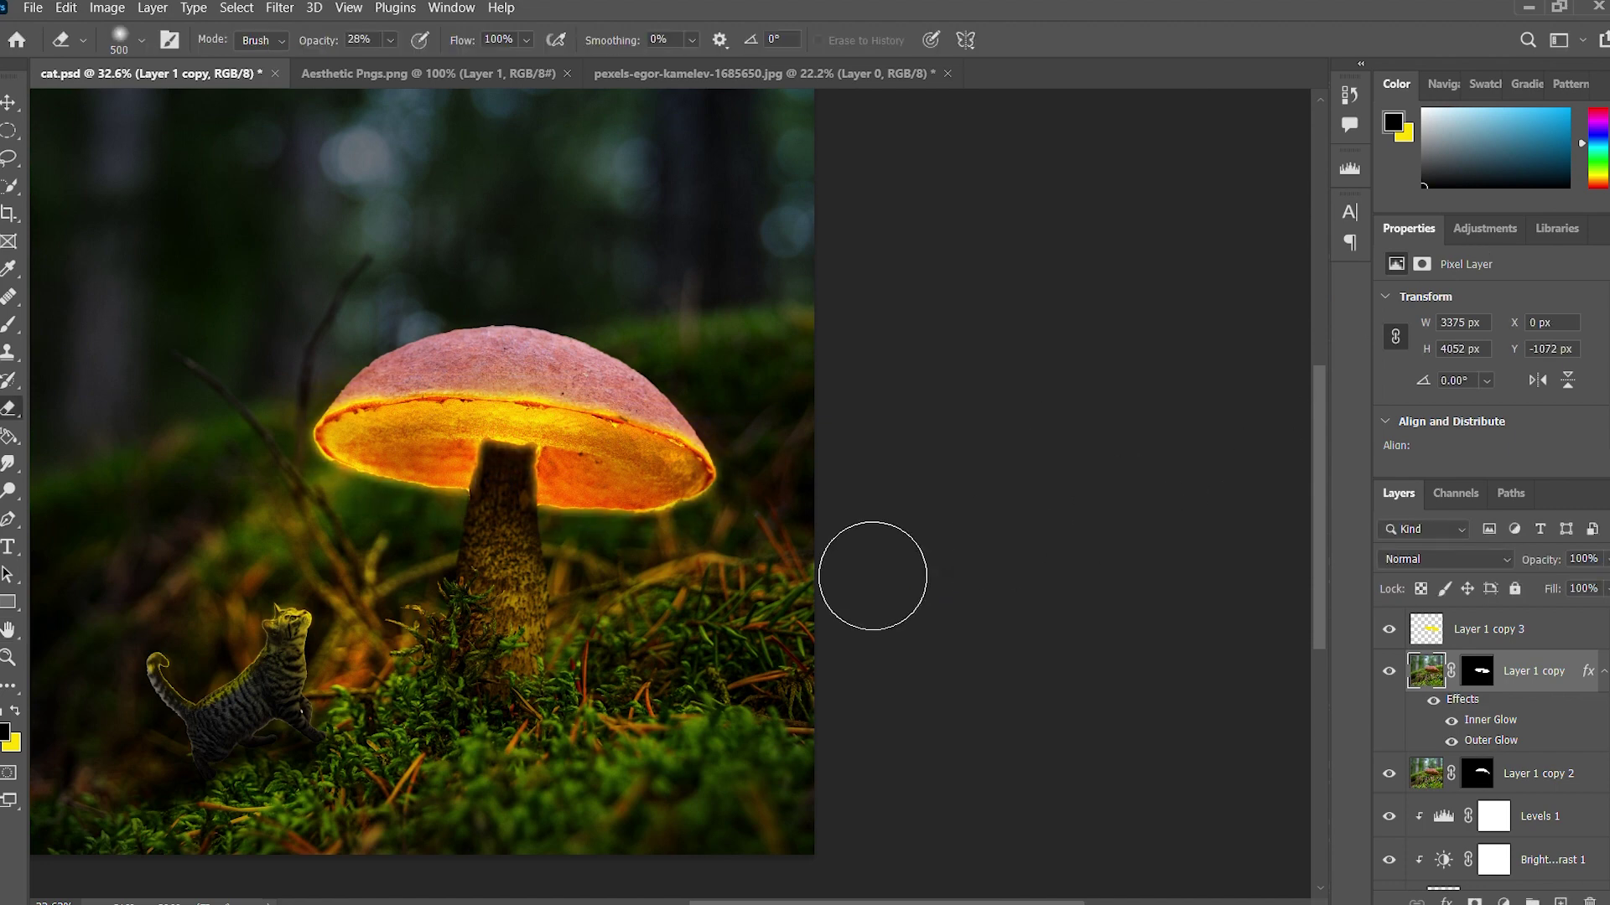
drag(874, 575, 1179, 609)
scroll(1432, 725, down, 3)
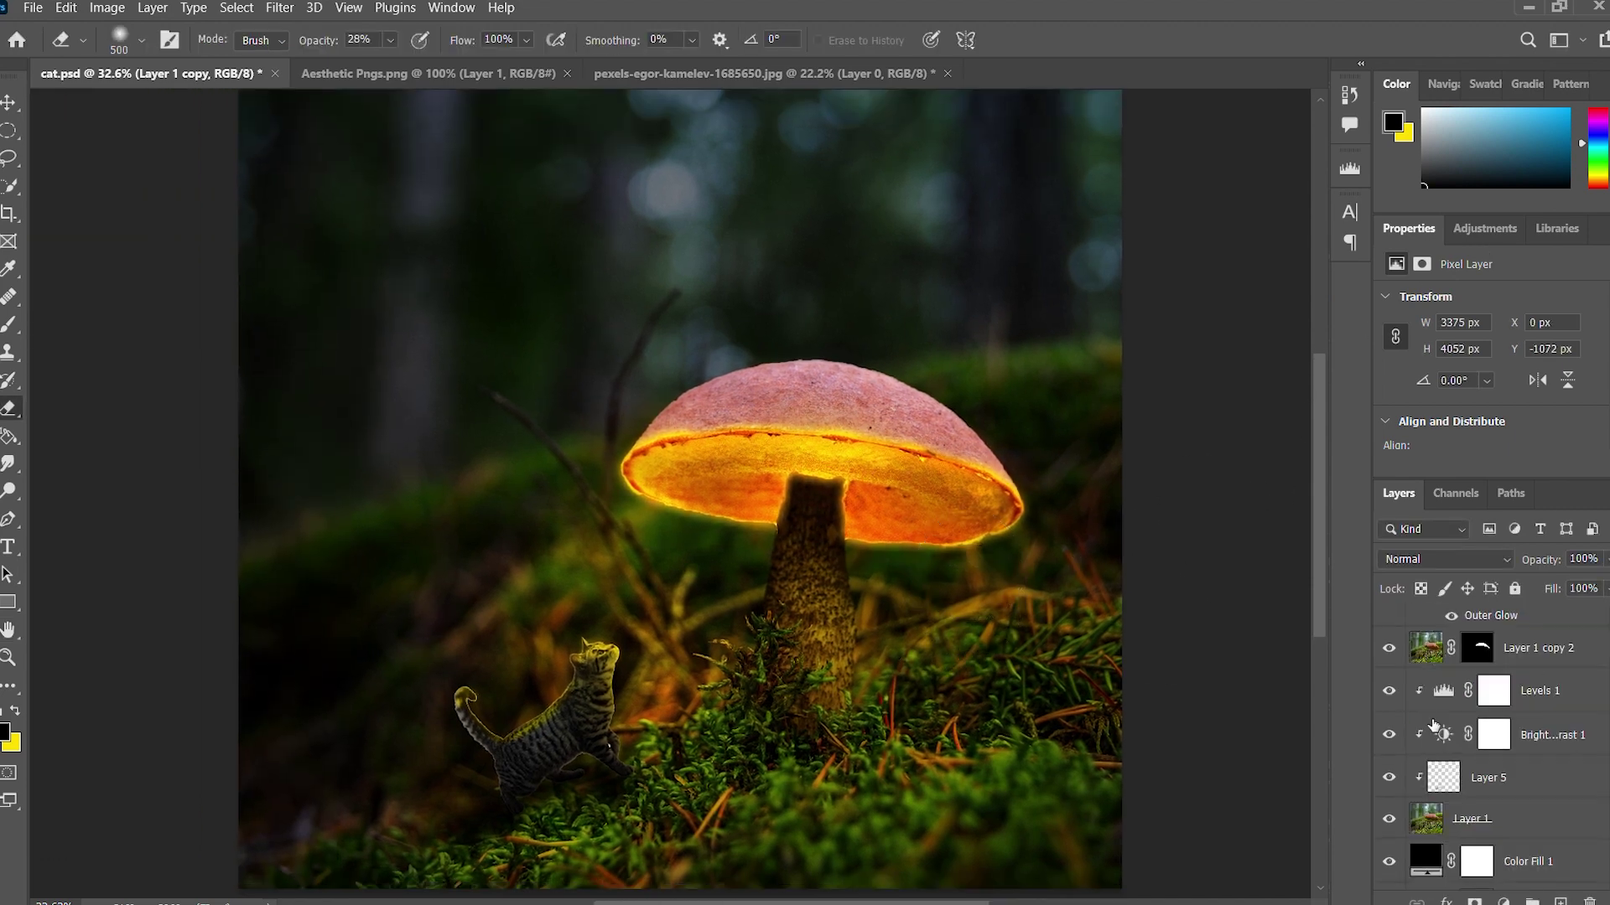
click(1579, 645)
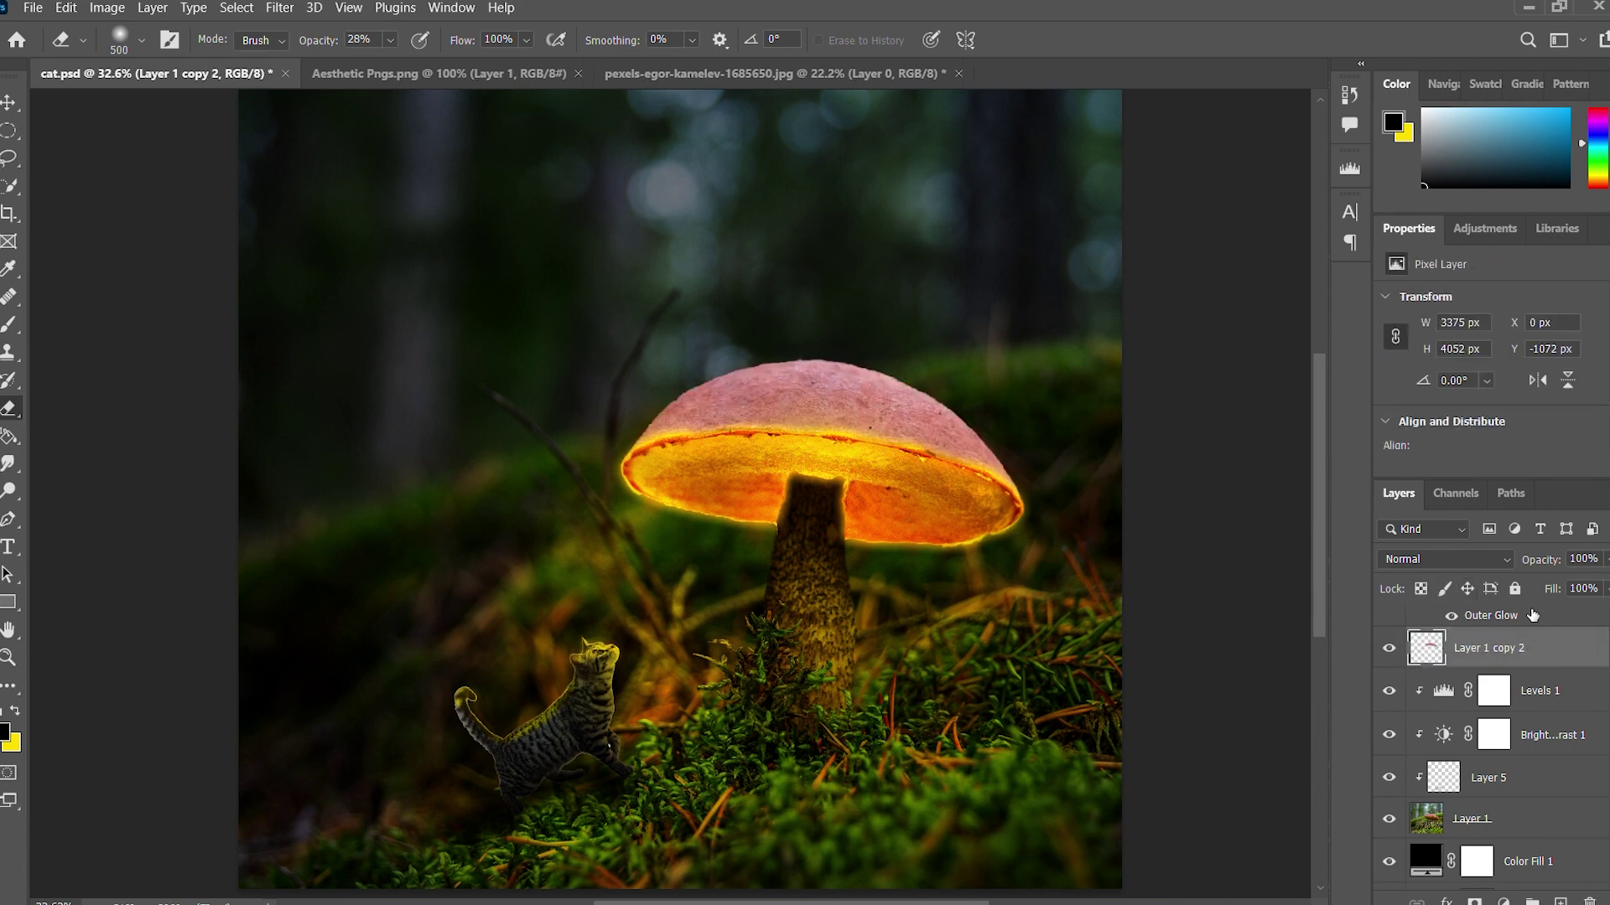
- Give Layer 1 copy 2 pink Inner Glow and Outer Glow effects, then hide the layer
double_click(1589, 643)
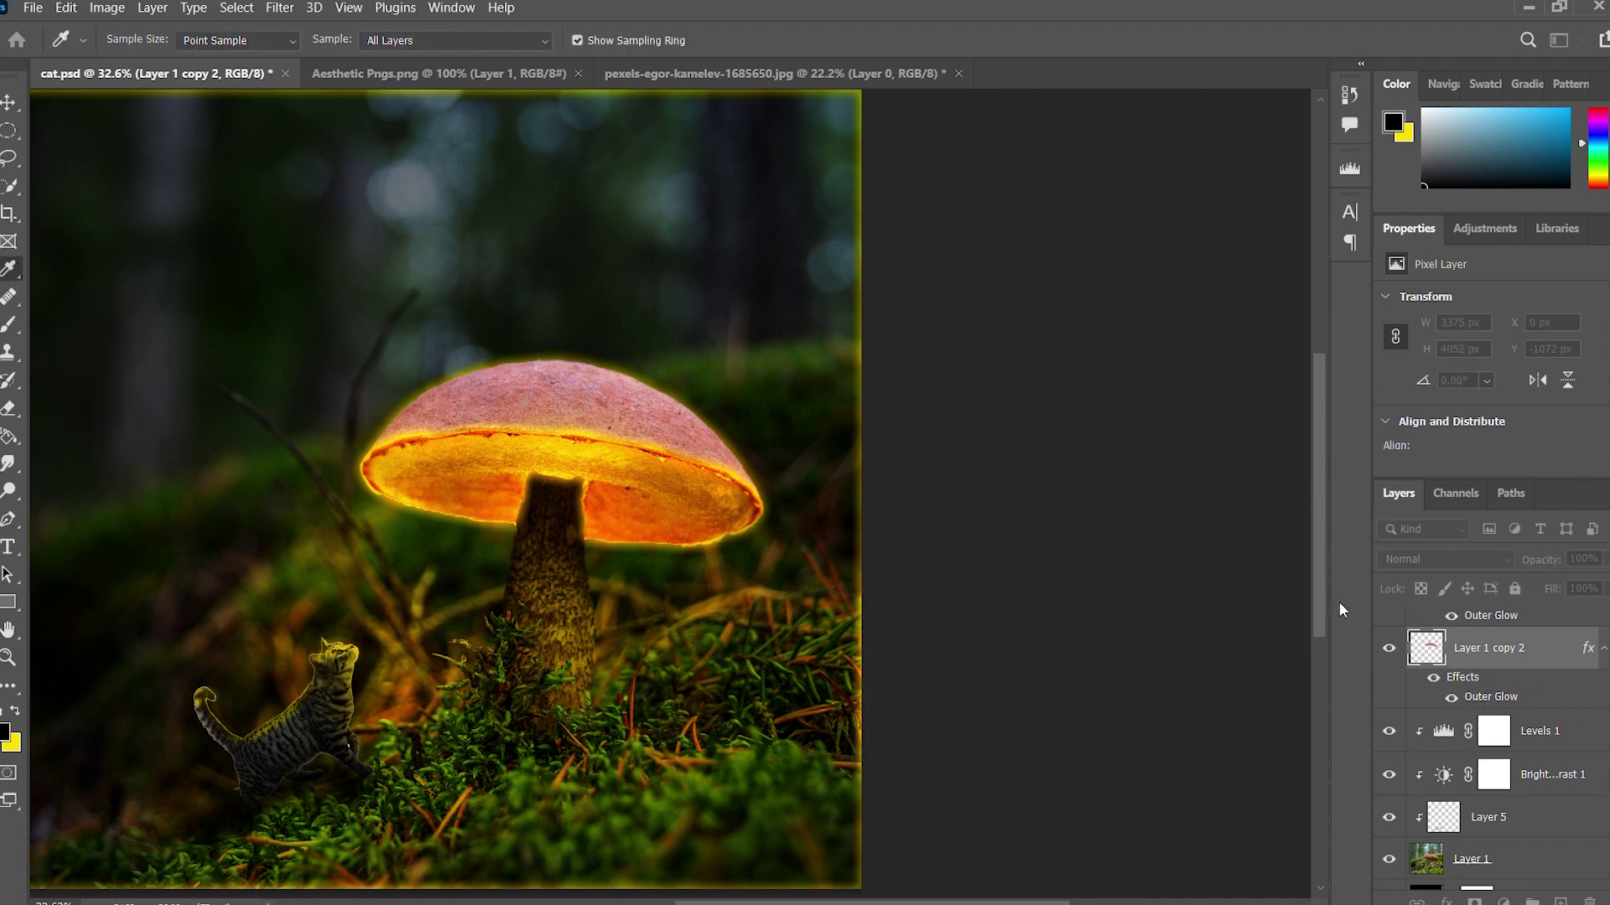
key(Return)
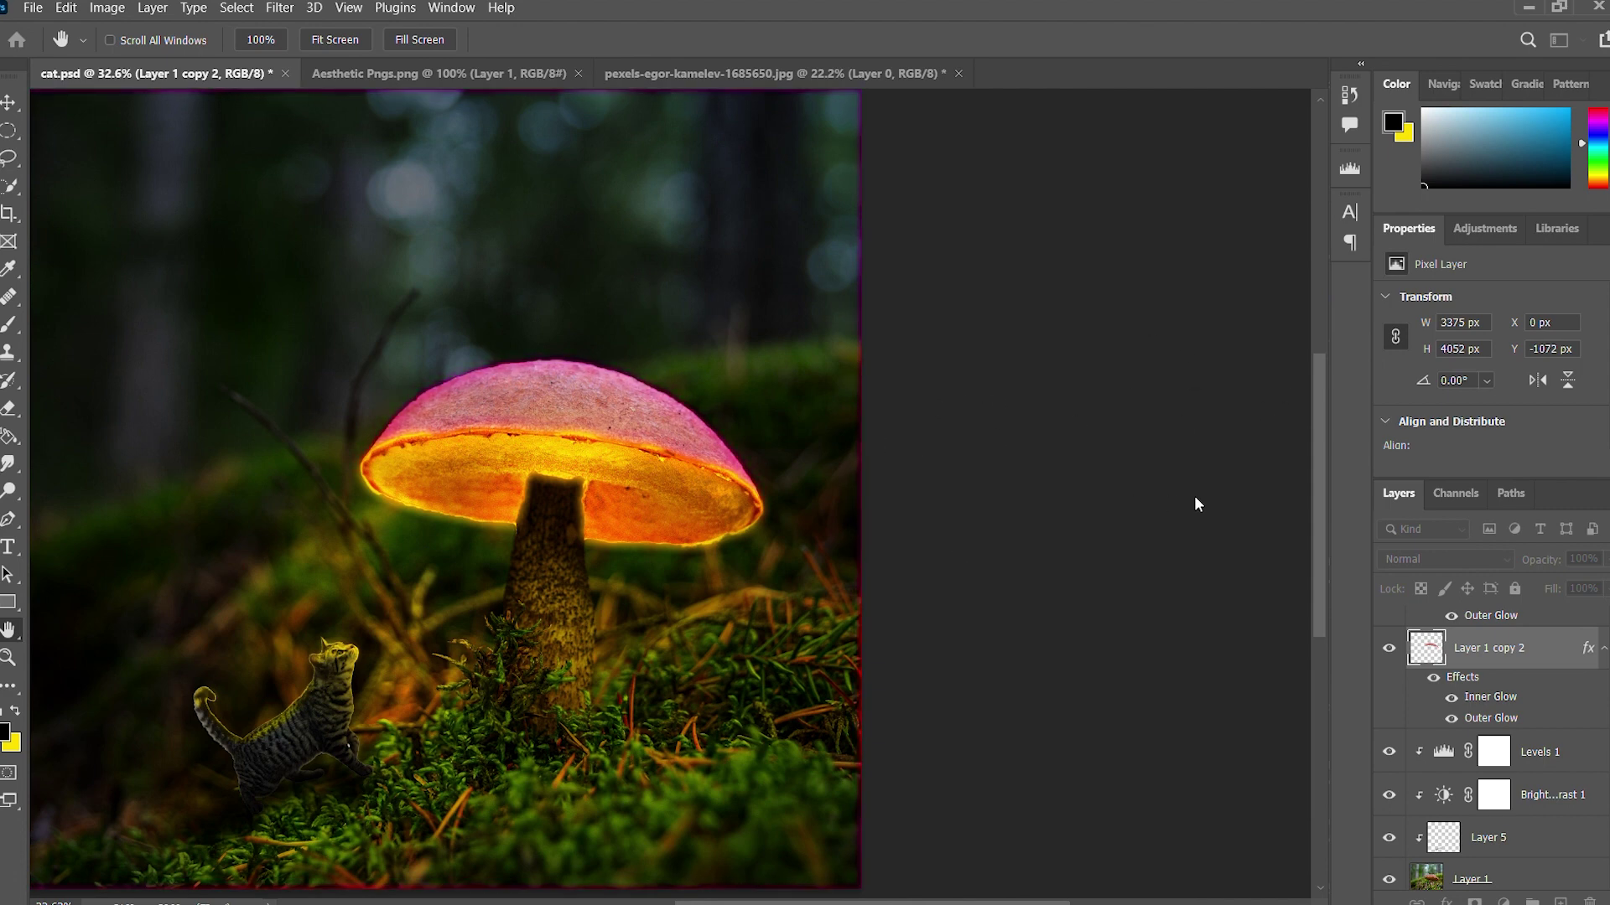
key(e)
scroll(1216, 545, left, 3)
click(1387, 648)
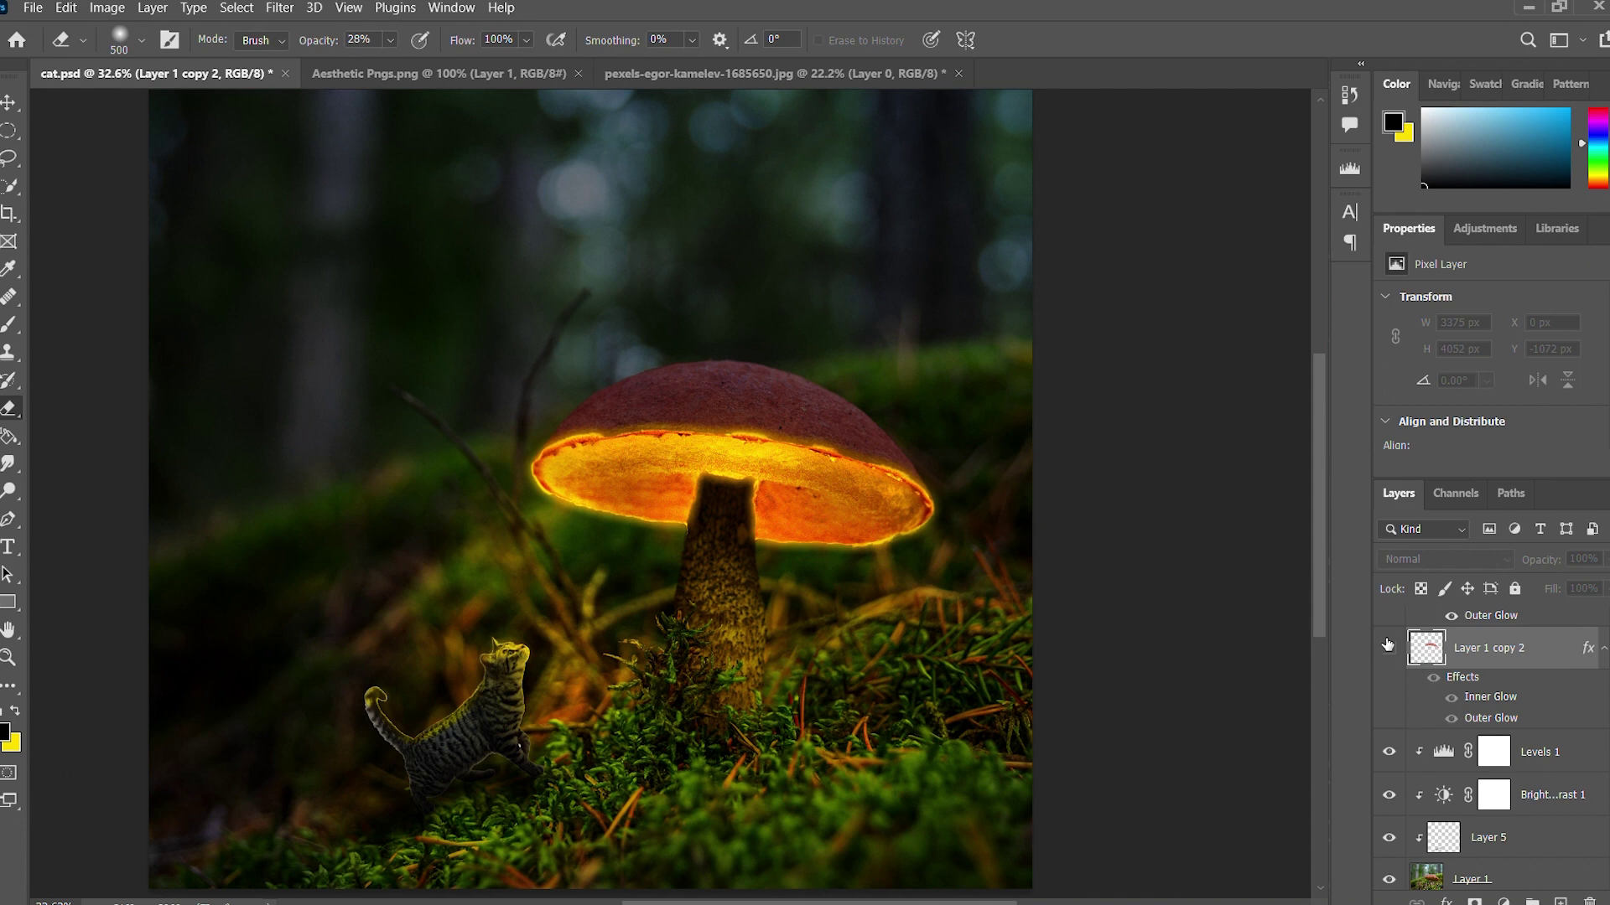
- Select the Levels 1 adjustment mask in the Layers panel
click(1493, 751)
scroll(1492, 713, down, 1)
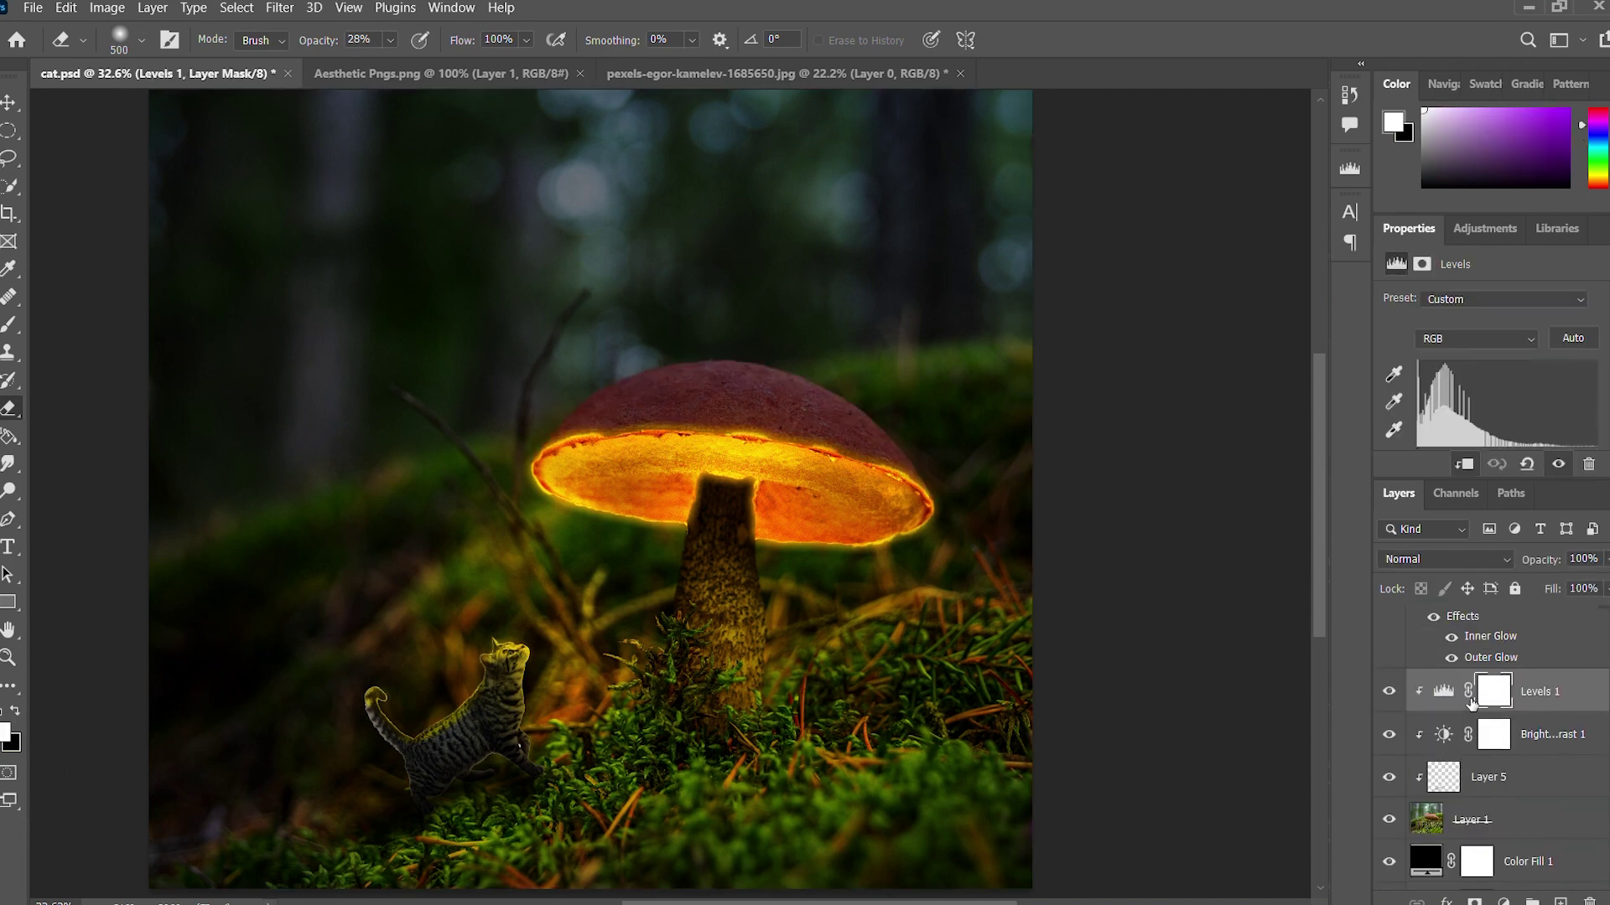
scroll(1065, 752, up, 2)
scroll(1065, 752, down, 1)
scroll(1064, 752, down, 1)
scroll(1065, 752, up, 1)
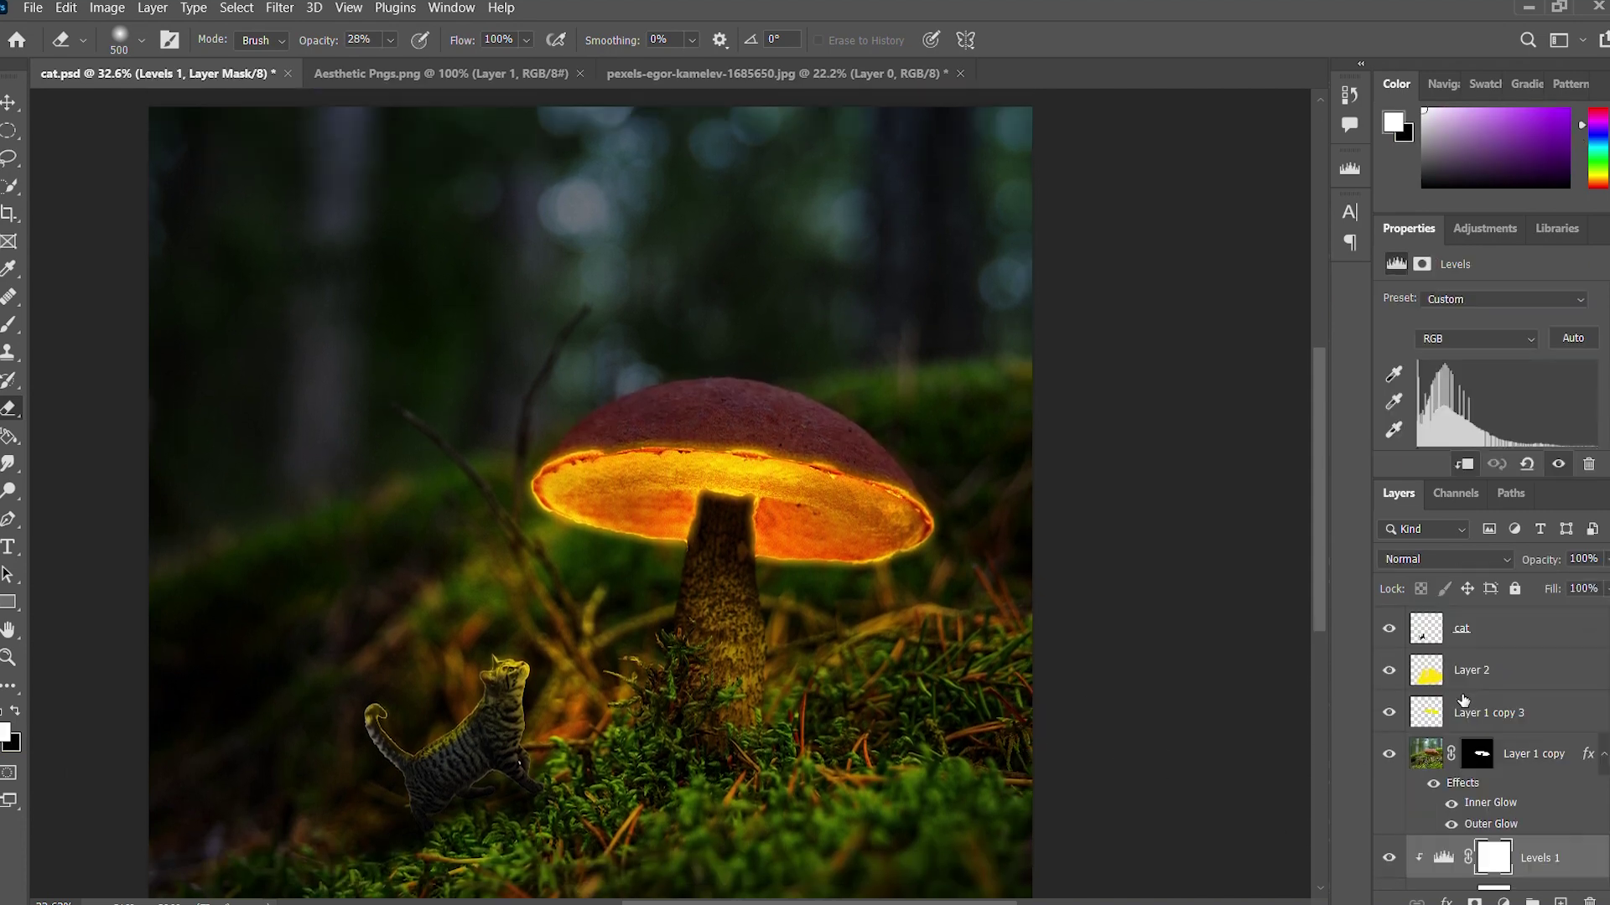
- Make Layer 1 copy 4 from the mushroom cap glow layer and show the dust-and-dirt texture document
click(1518, 721)
scroll(1528, 720, down, 2)
scroll(1527, 719, up, 3)
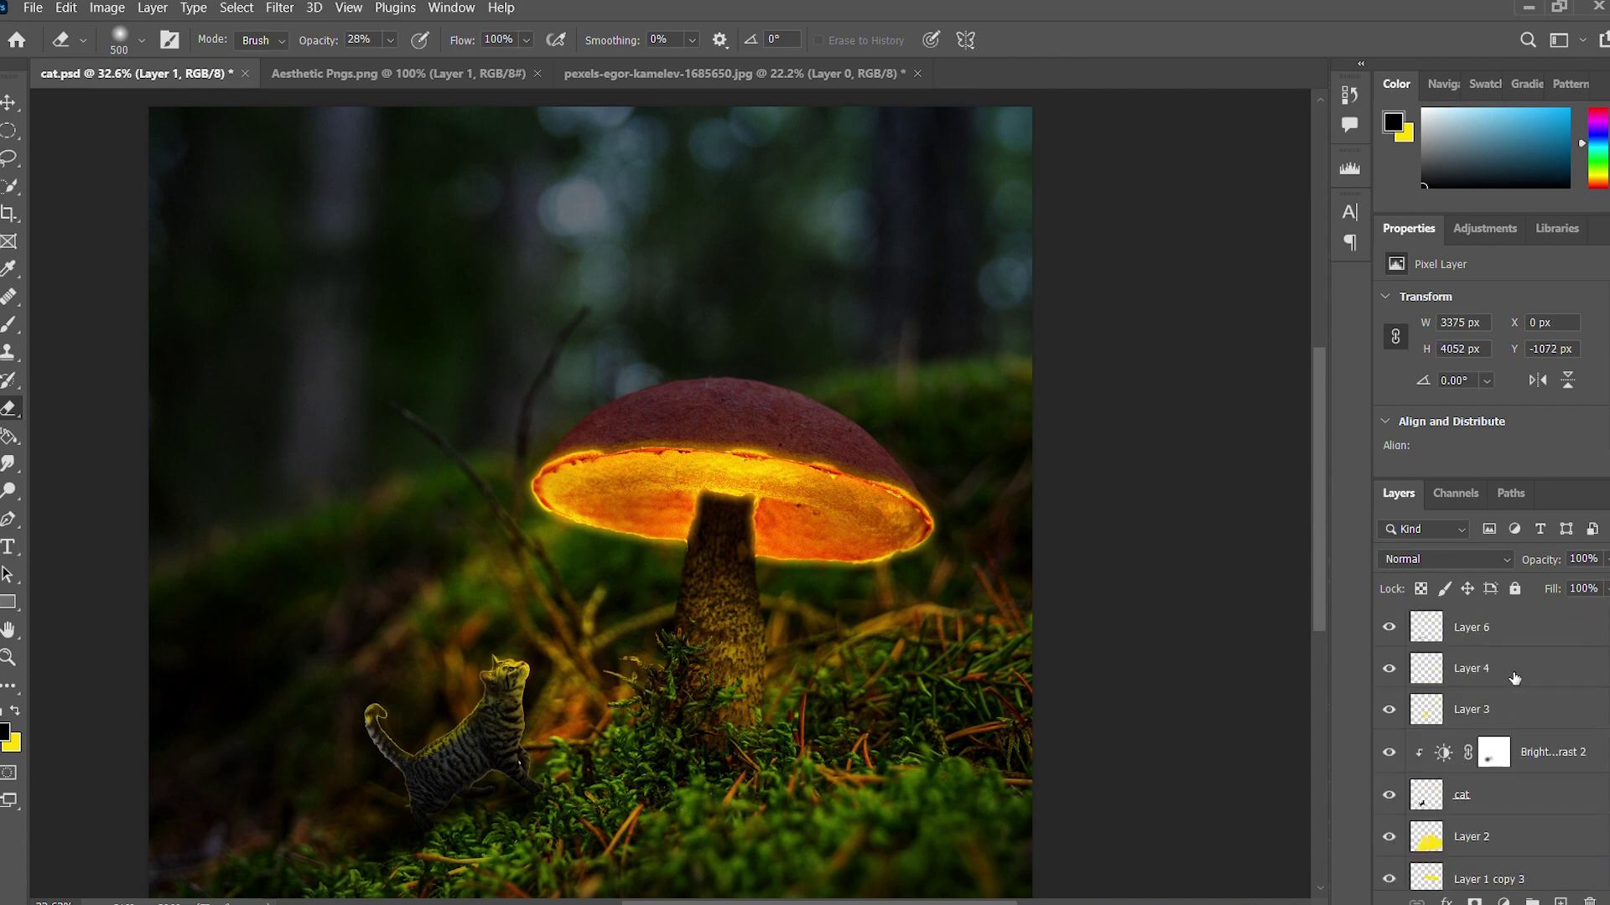
click(1534, 654)
drag(573, 329, 623, 314)
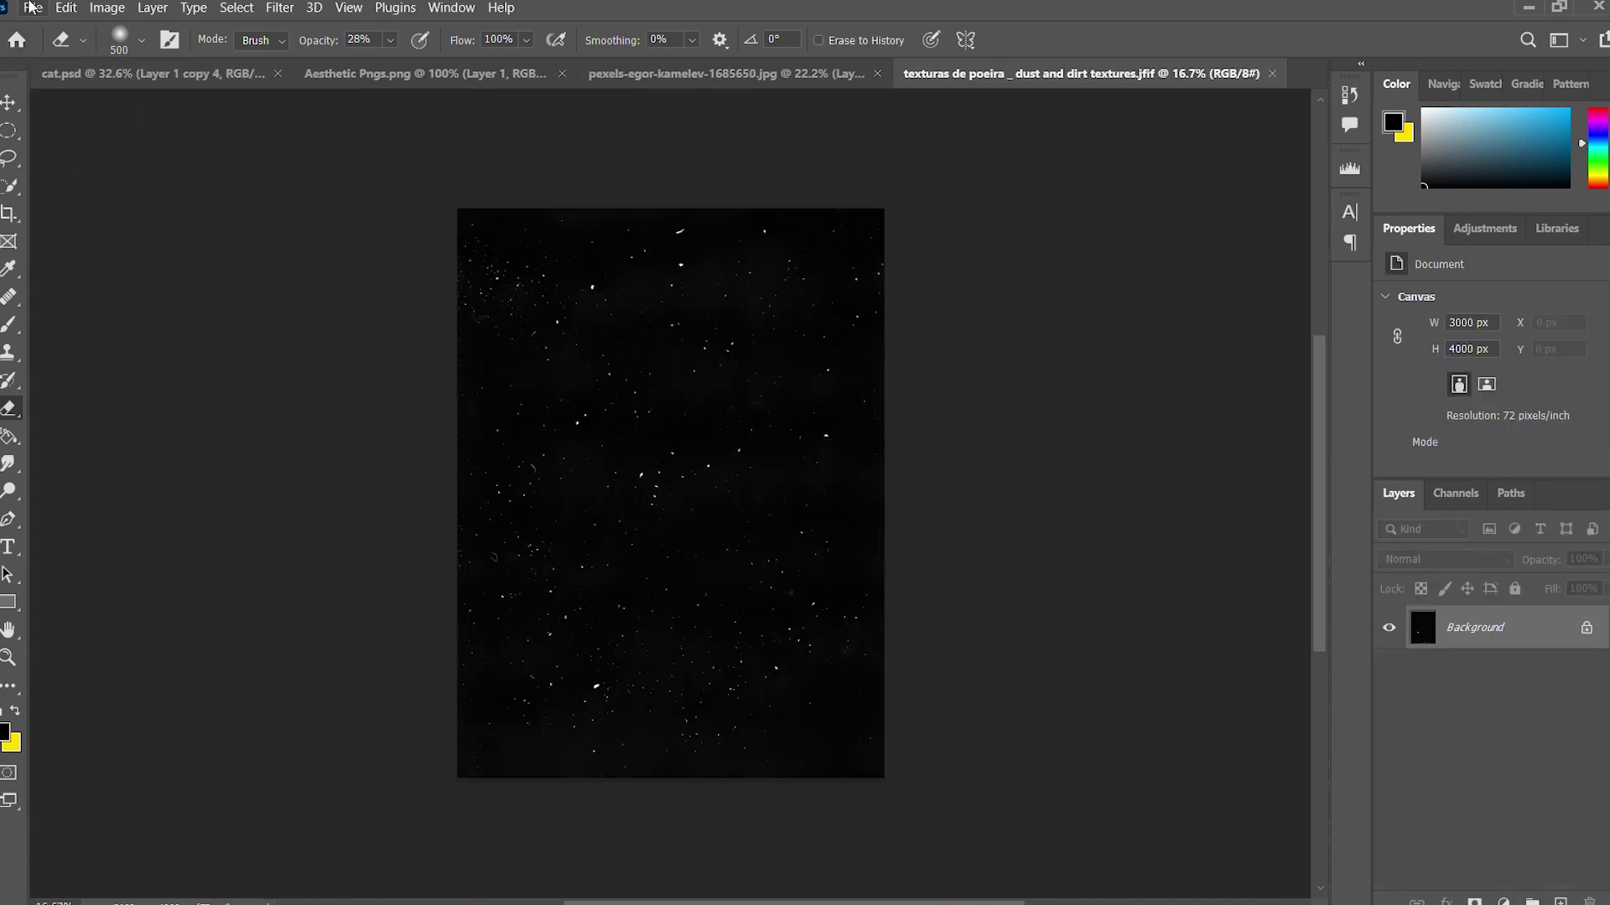
click(9, 102)
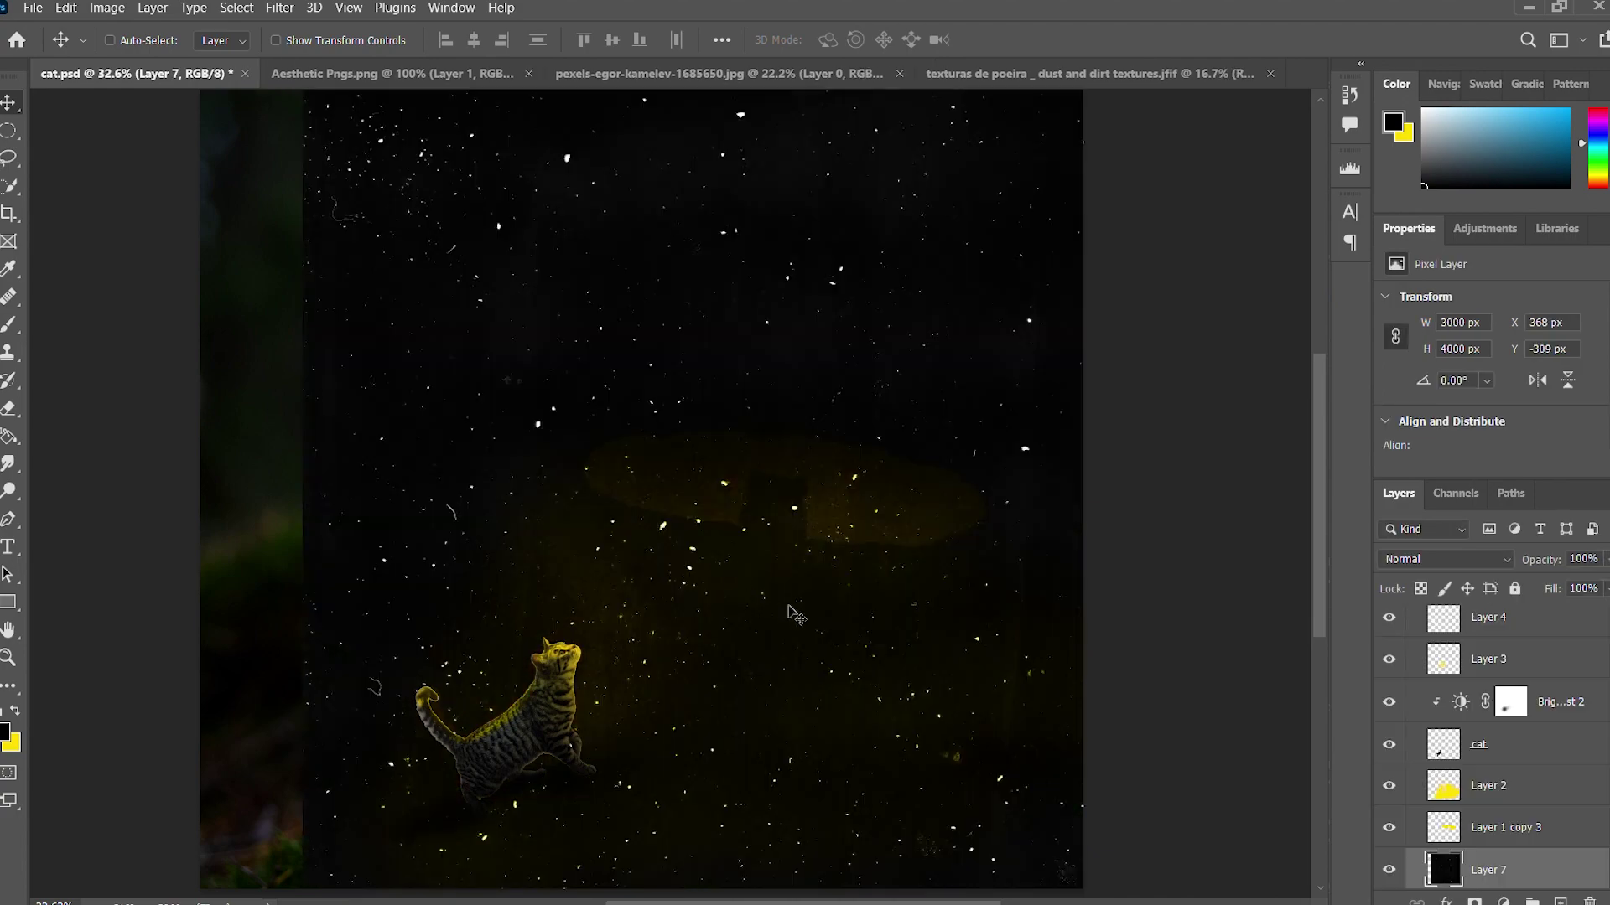
- Place the dust texture in cat.psd at about 66%, tilted, and erase specks above the cap
drag(796, 470, 779, 641)
scroll(1499, 560, down, 11)
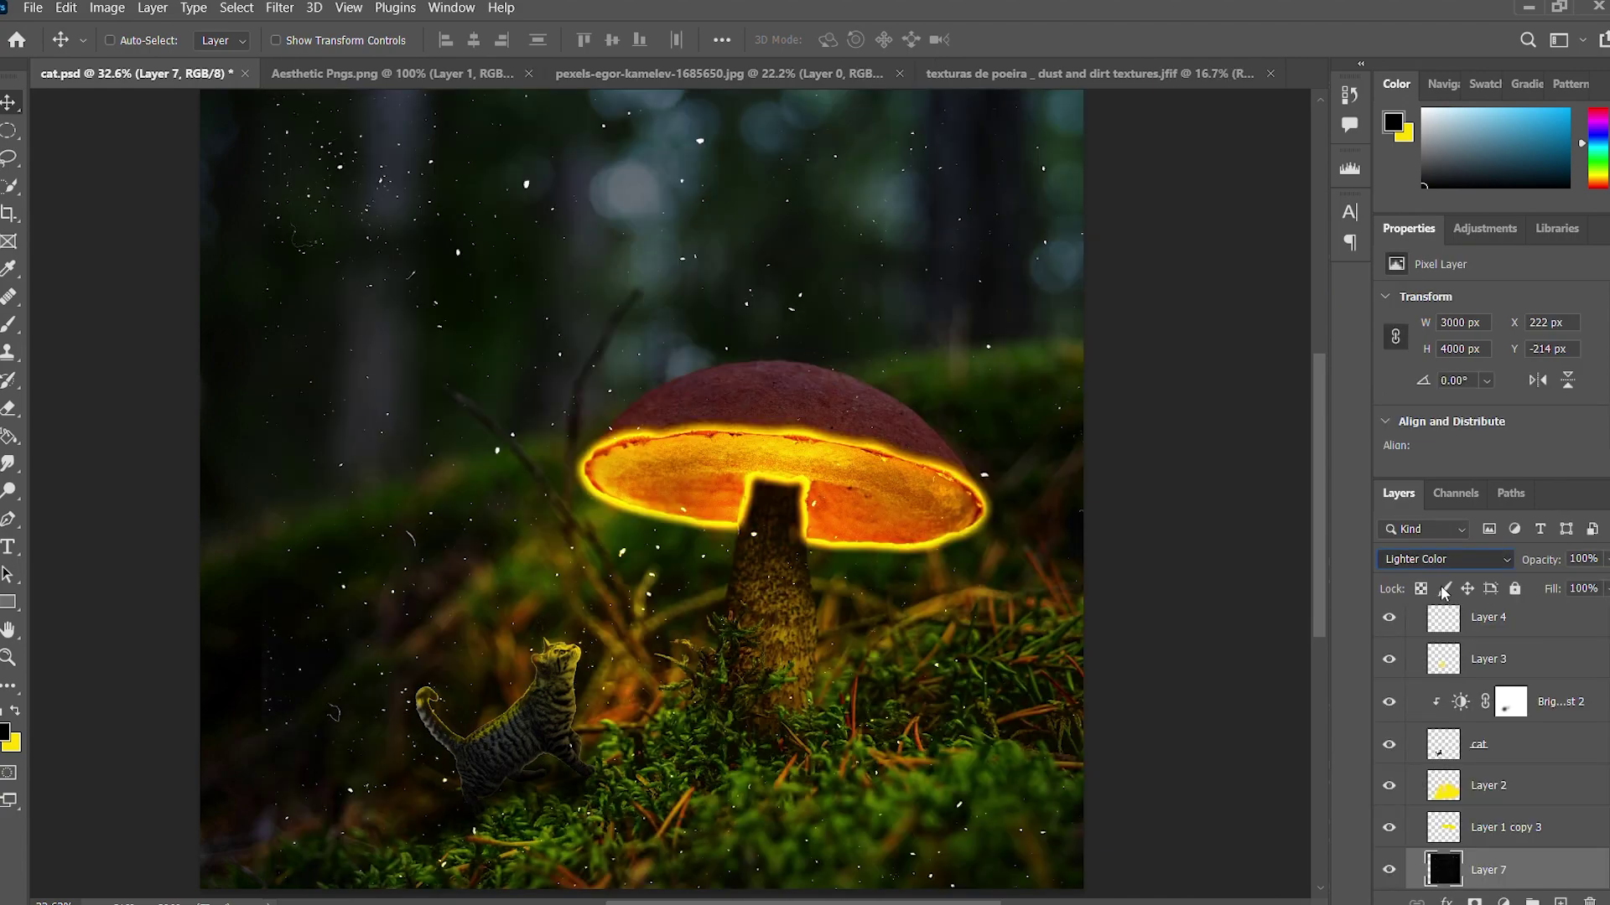
key(ctrl+t)
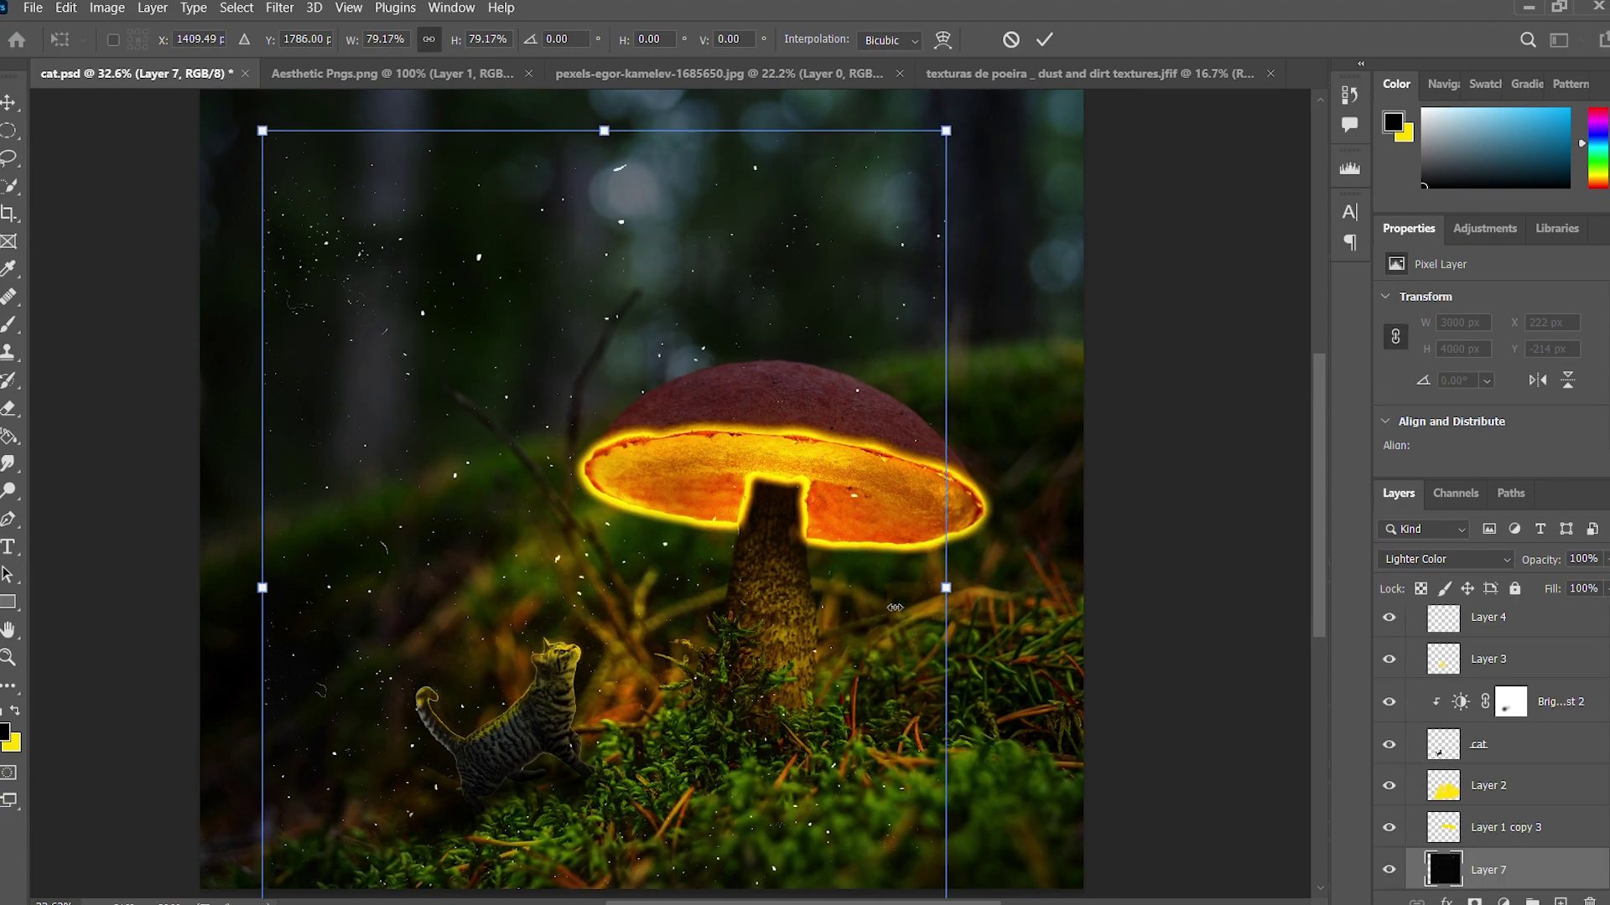
drag(1094, 587, 924, 582)
drag(1030, 700, 931, 837)
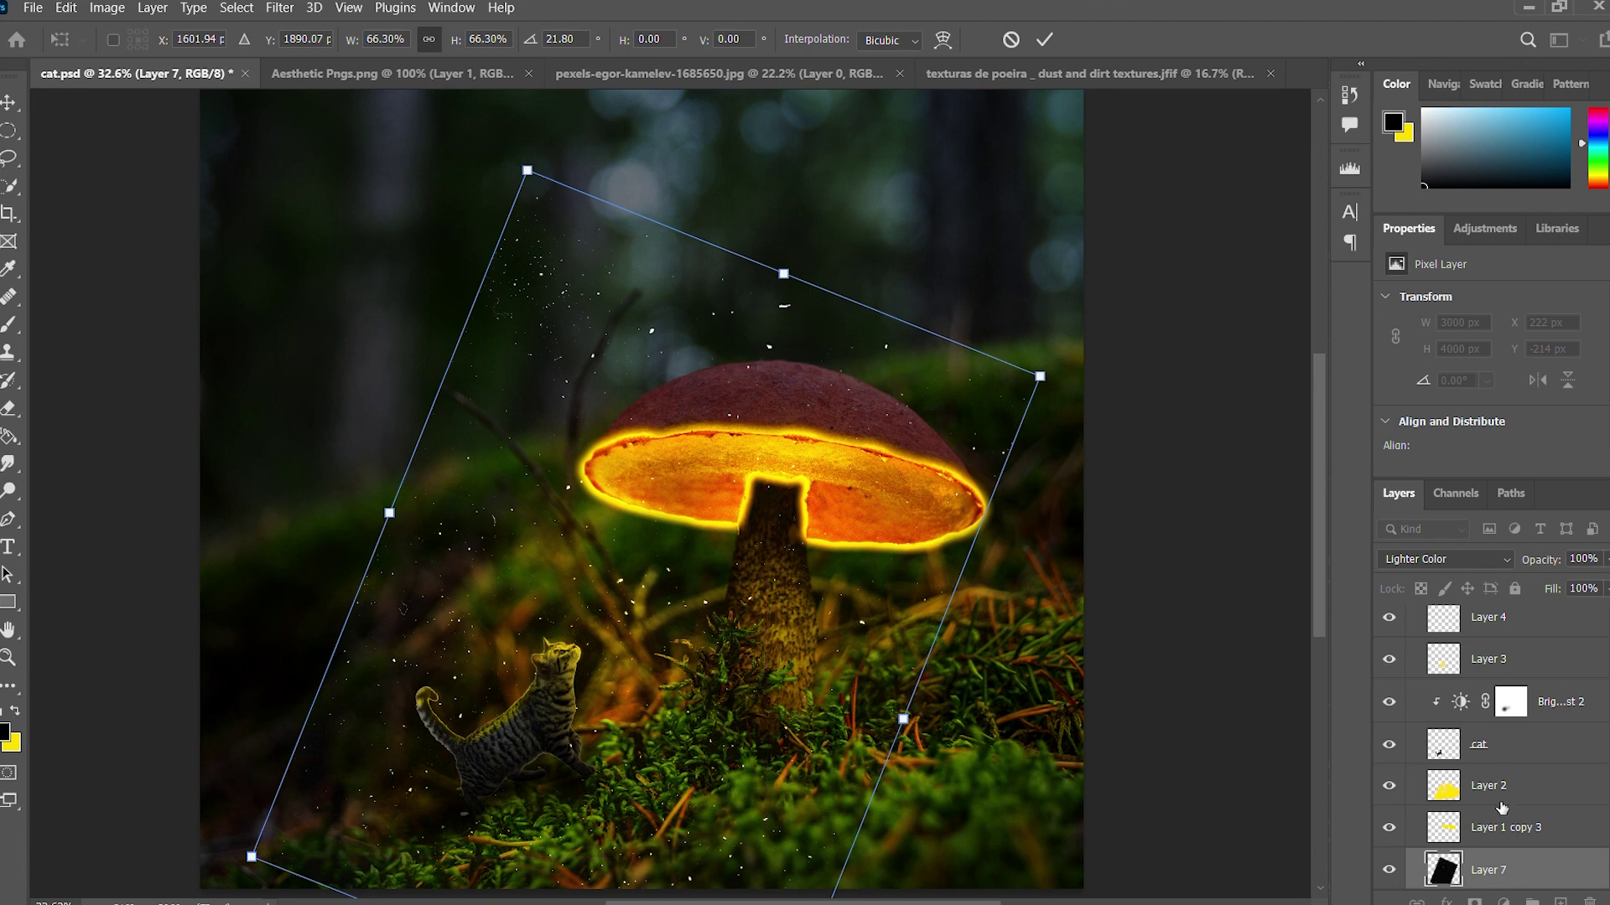
key(Return)
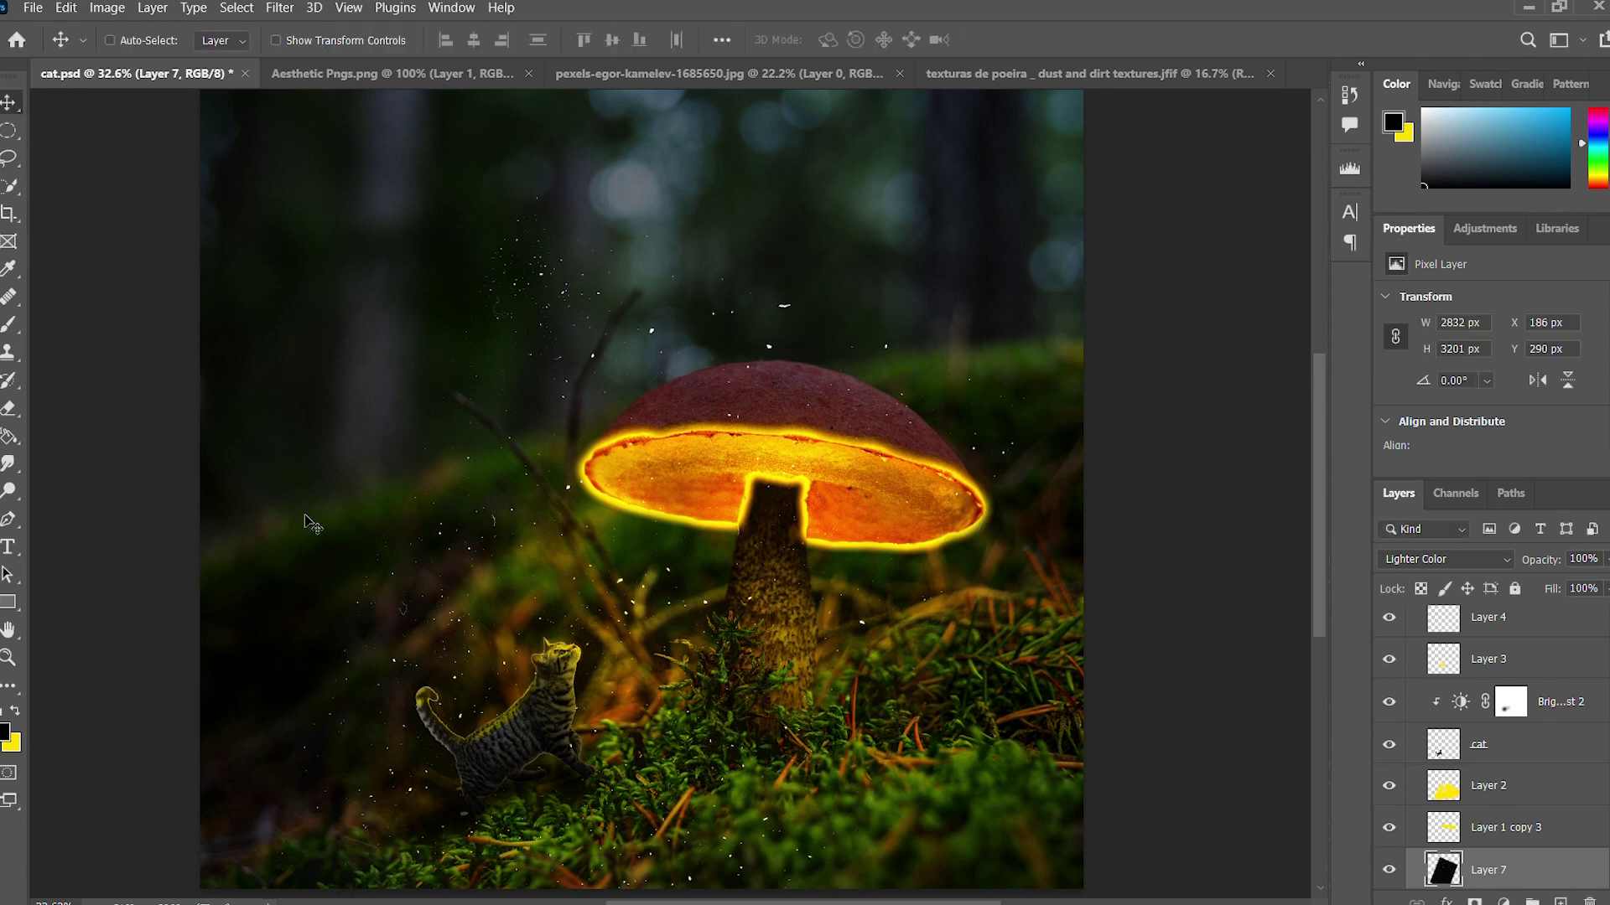
key(e)
drag(629, 252, 521, 359)
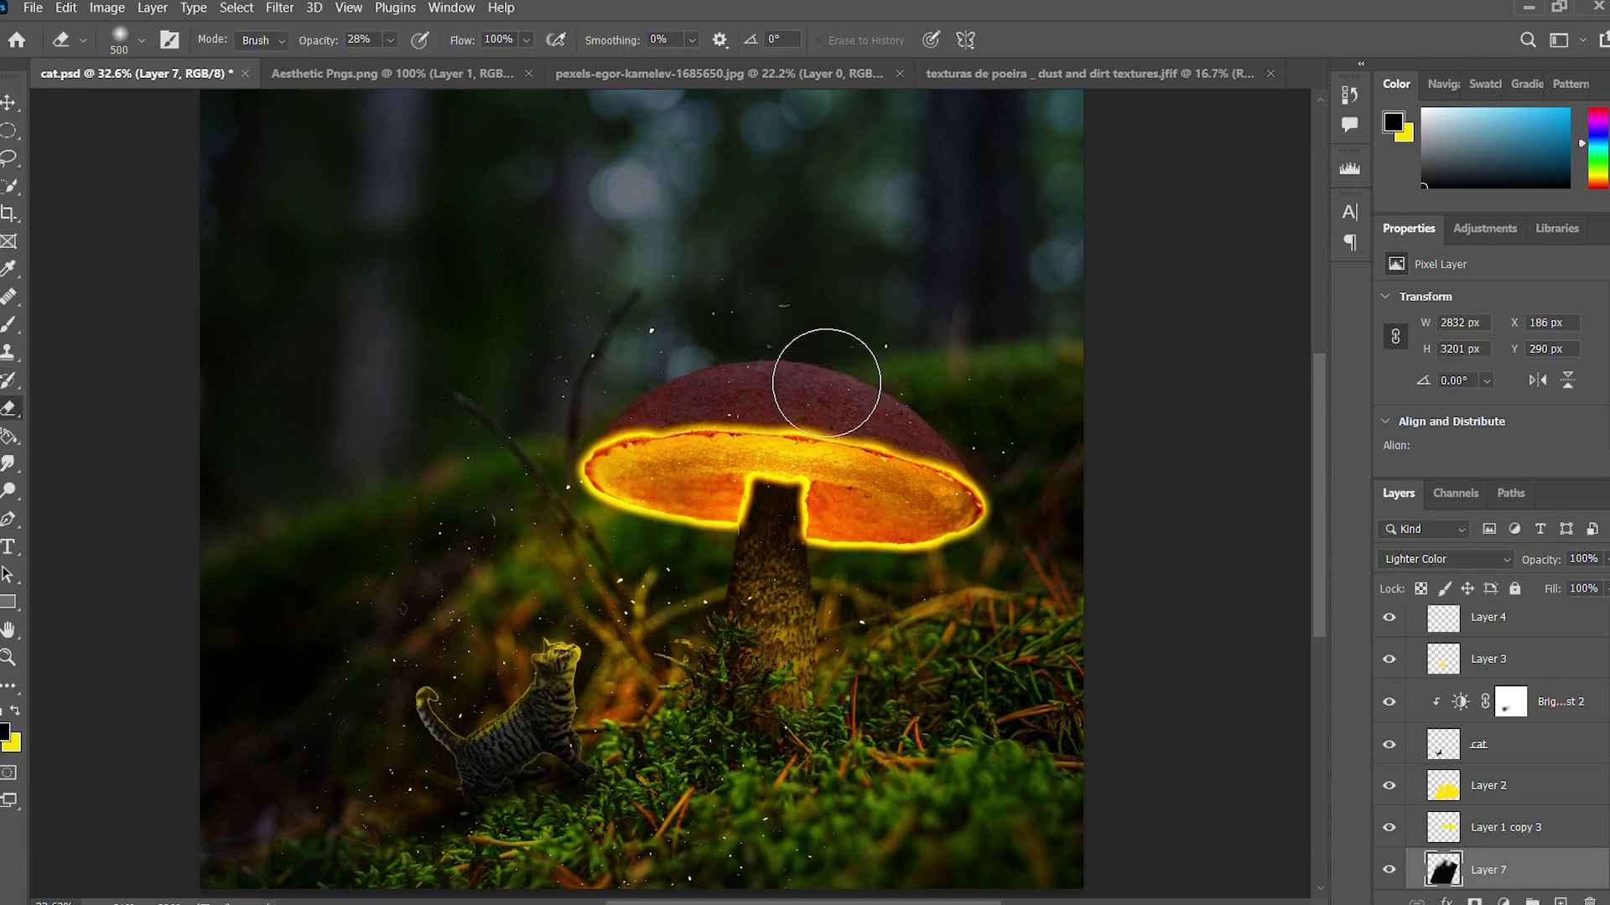
- Erase dust specks over the mushroom cap and beside the cat's tail, and hide Layer 1 copy 4
drag(826, 383, 708, 421)
drag(445, 666, 344, 724)
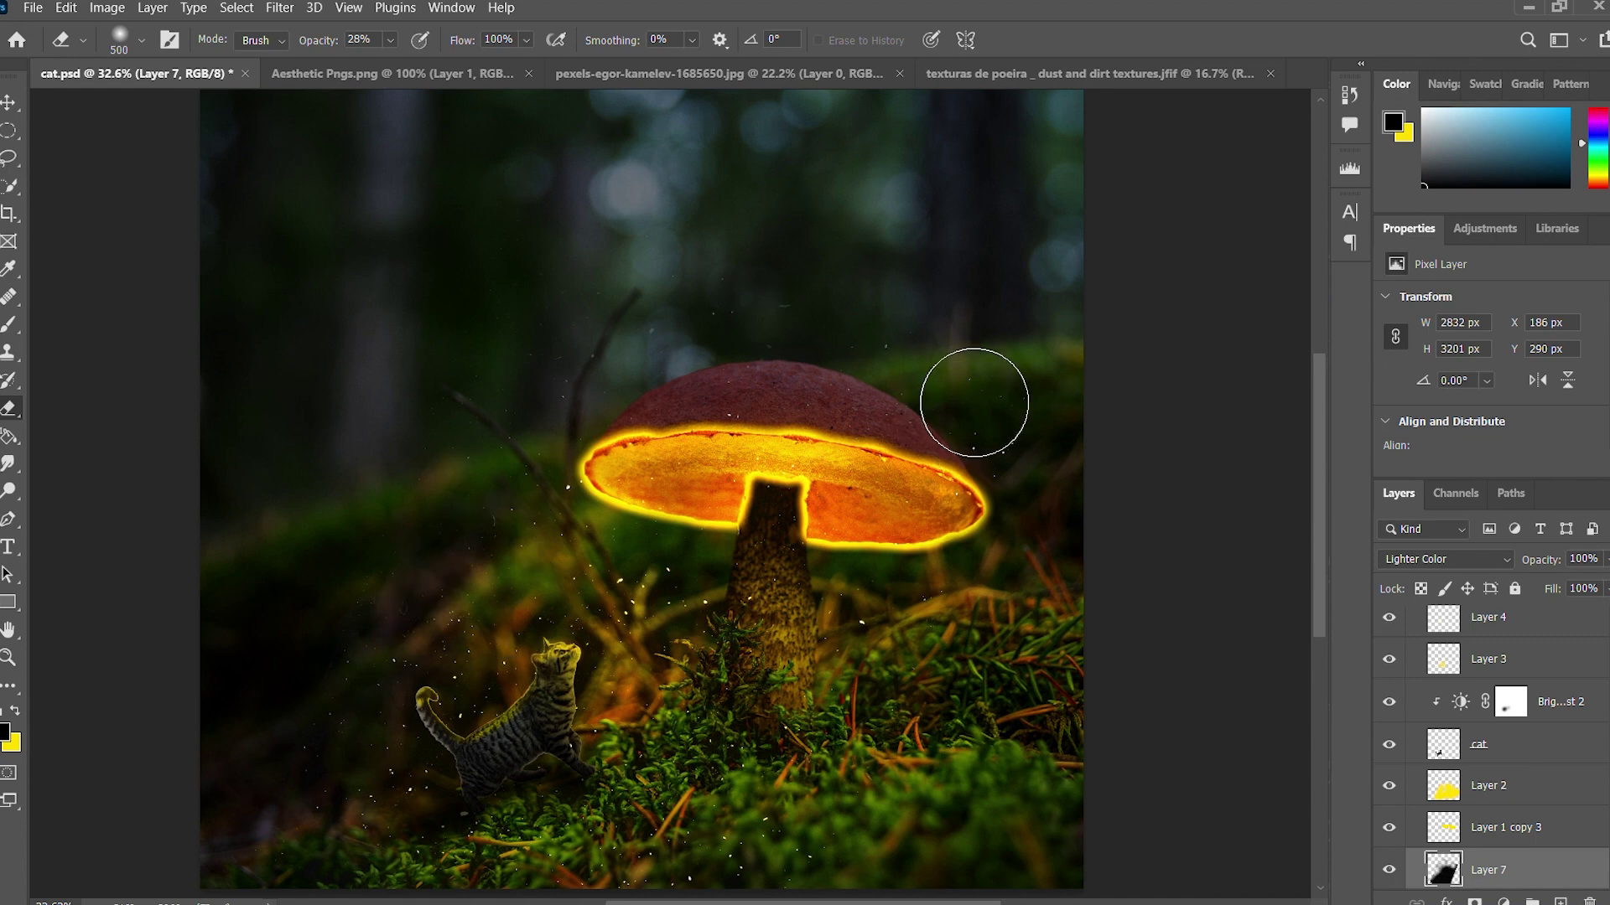
scroll(1492, 754, down, 3)
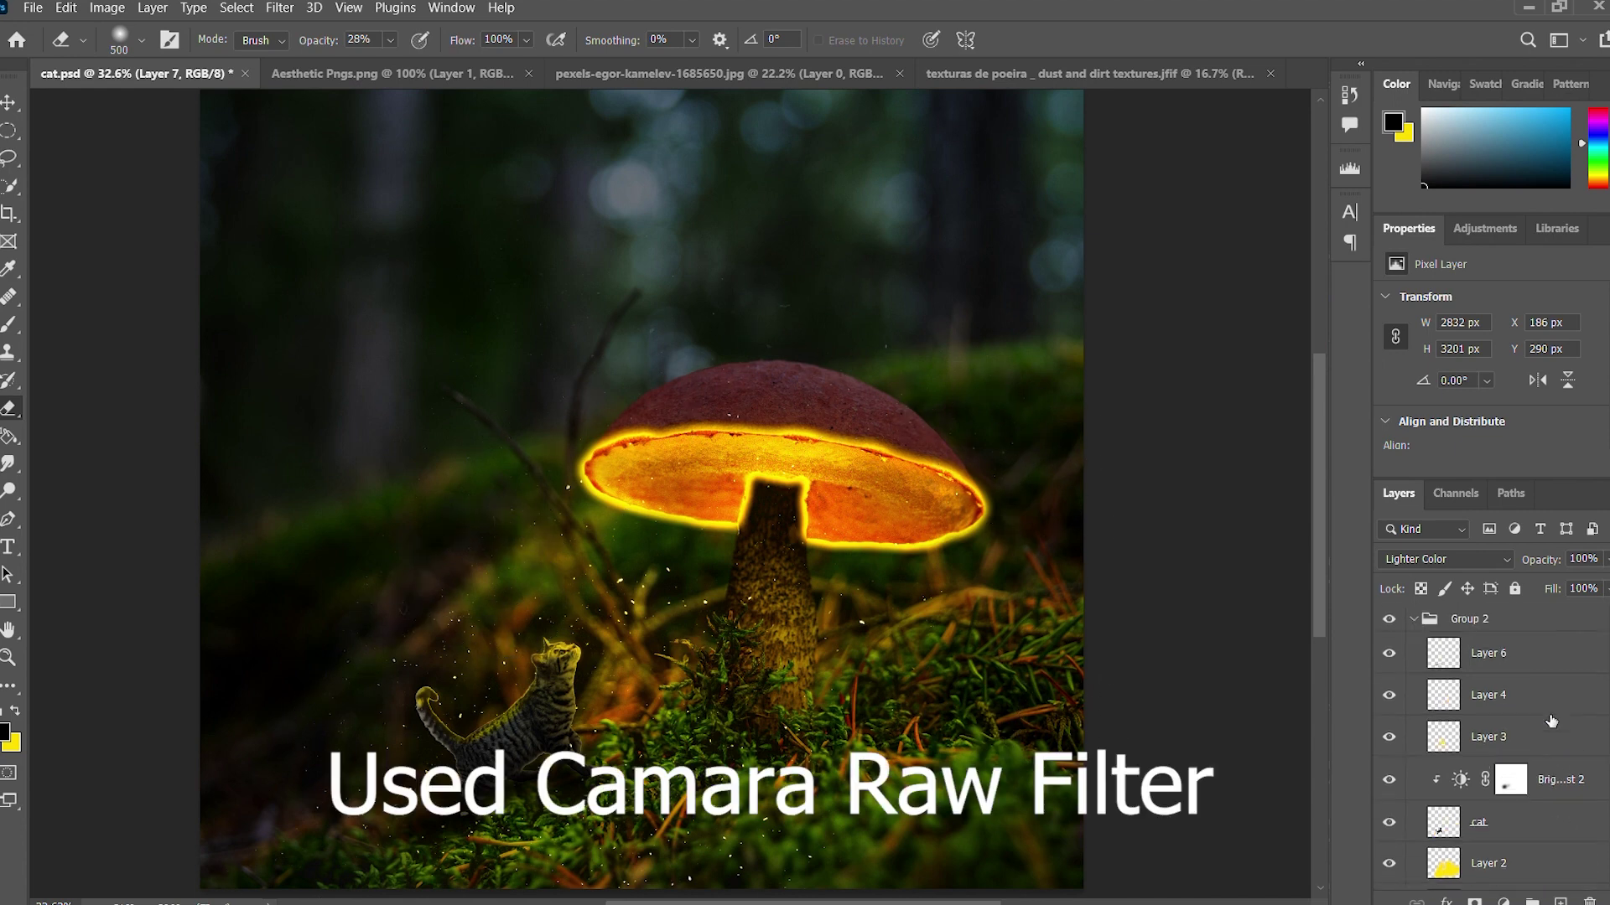
scroll(1493, 755, down, 2)
click(1388, 695)
scroll(1501, 729, down, 2)
scroll(1505, 729, down, 2)
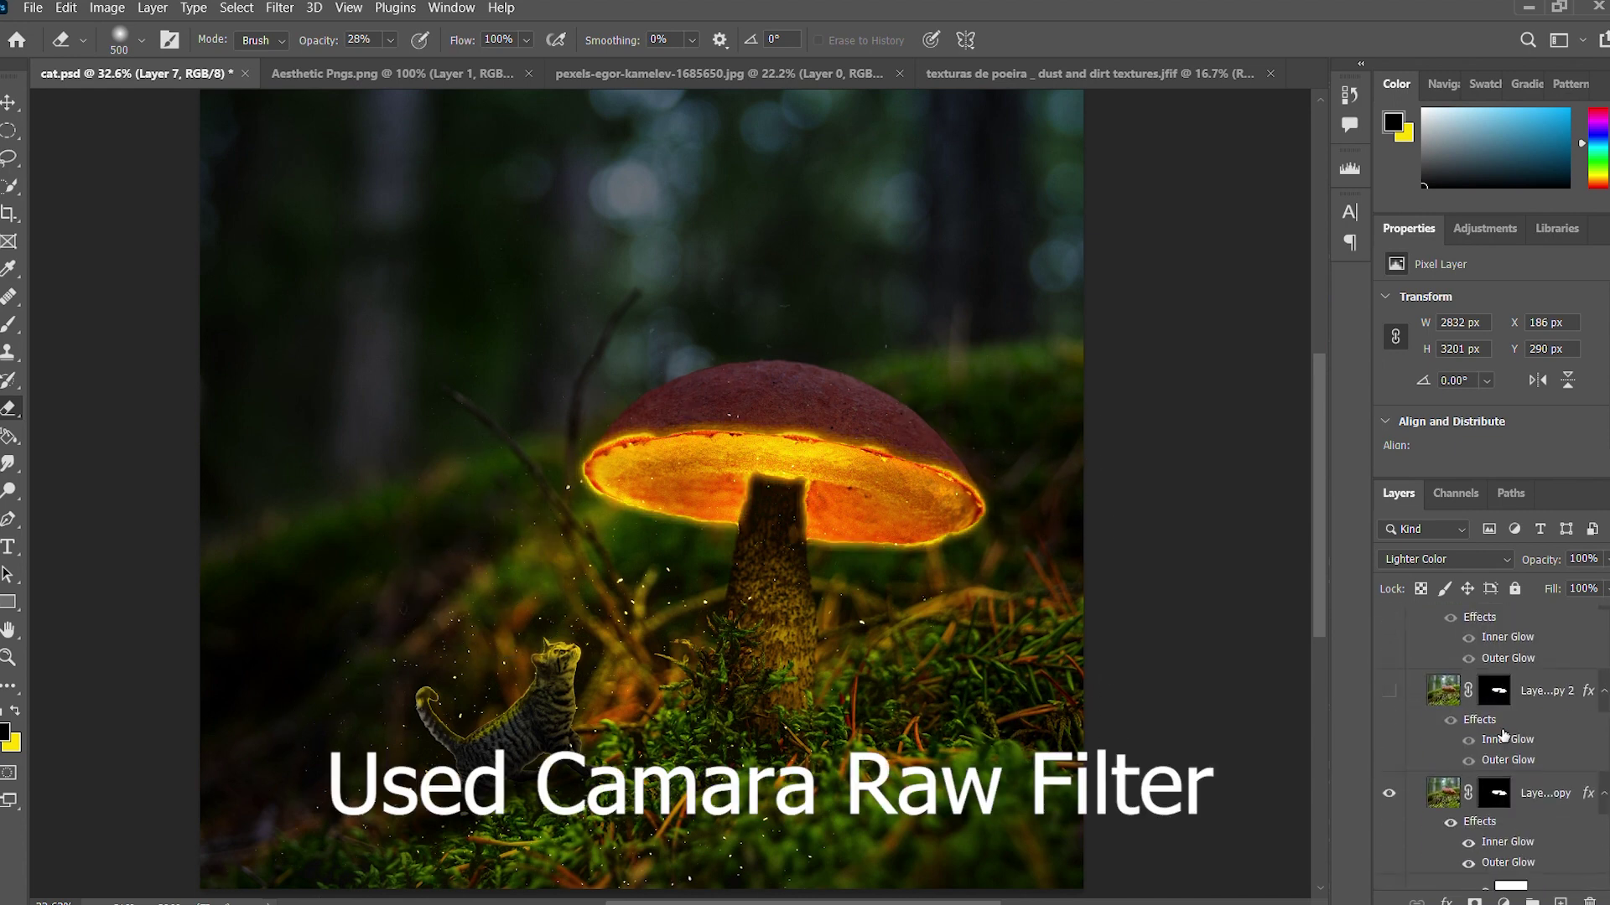
scroll(1509, 730, down, 2)
scroll(1515, 728, down, 2)
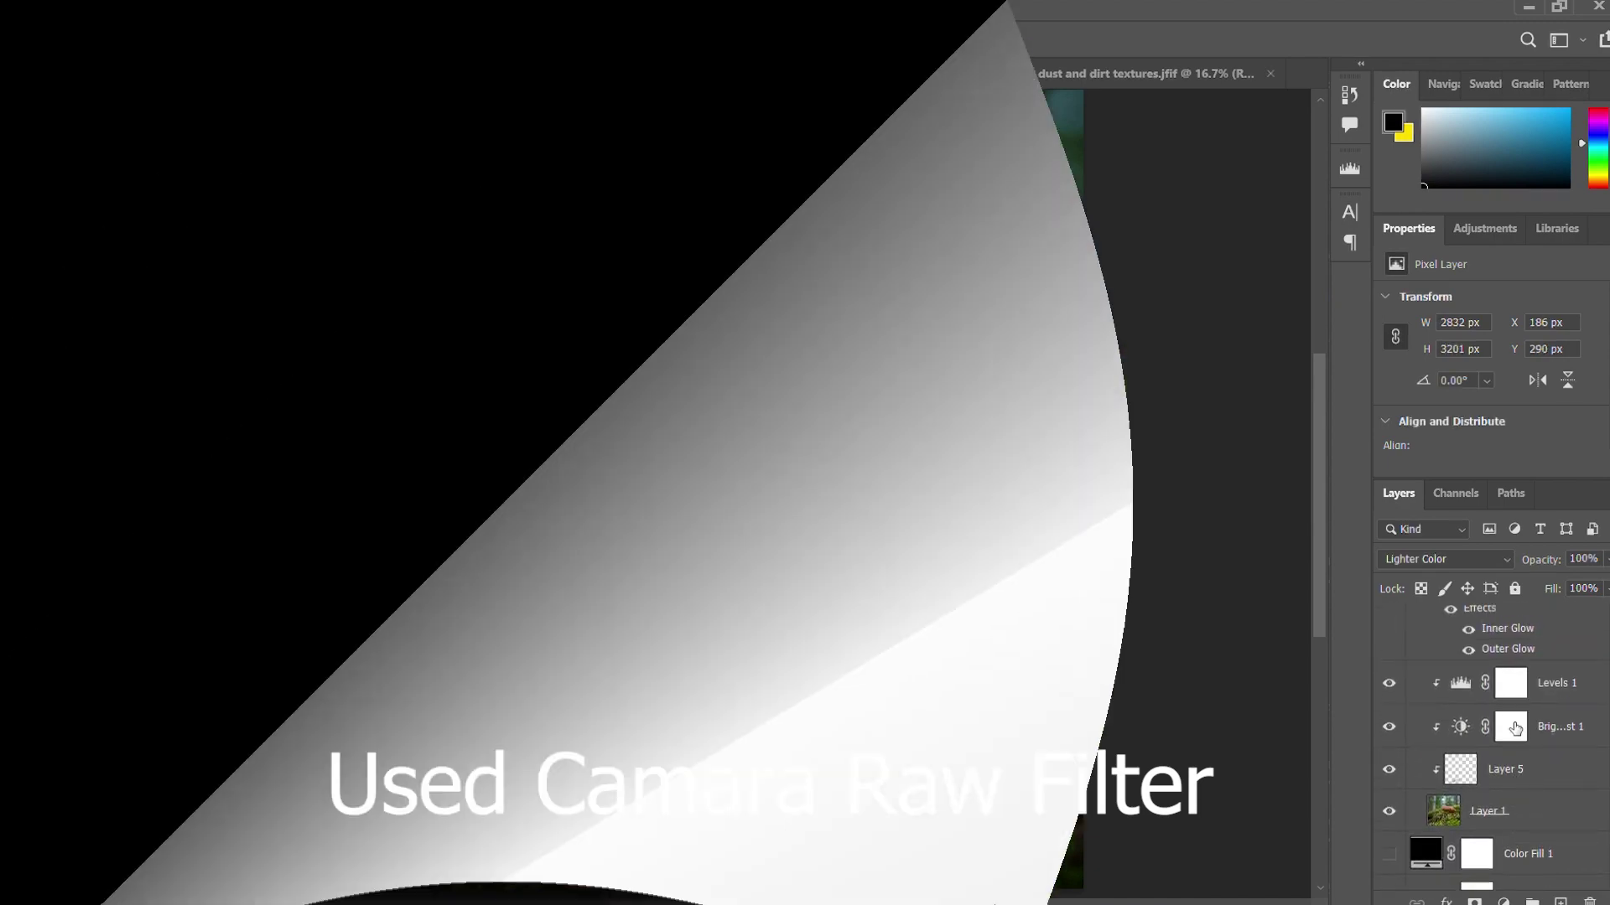